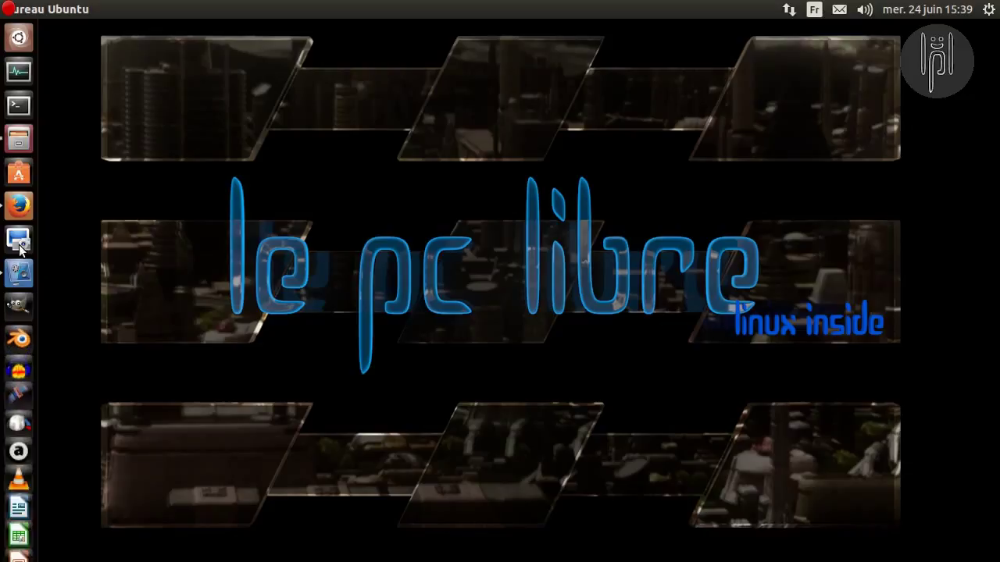
Step: Switch to Firefox, open the GIMP Downloads page from the Google results and review the installation instructions for Unix-like systems
left_click(19, 206)
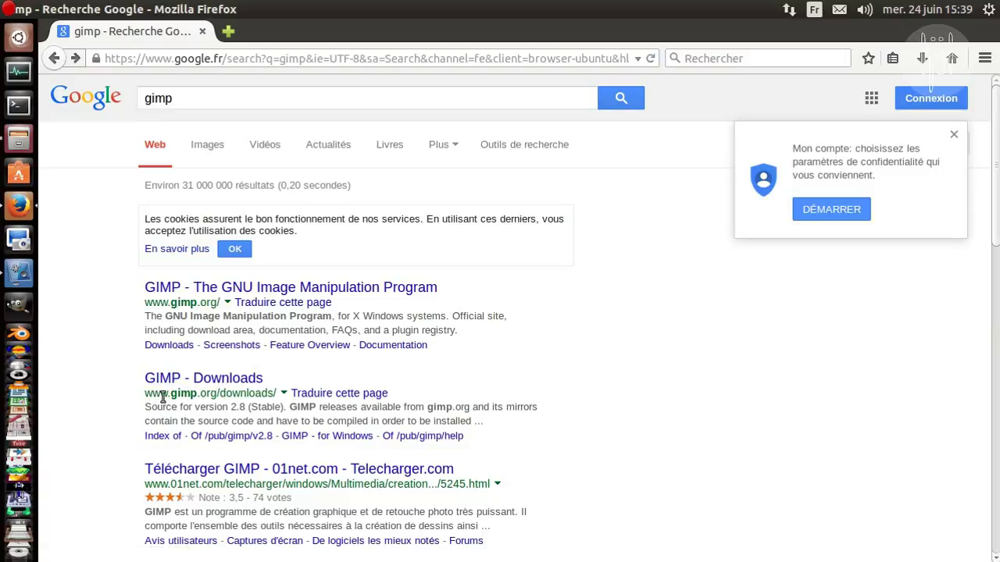
left_click(218, 380)
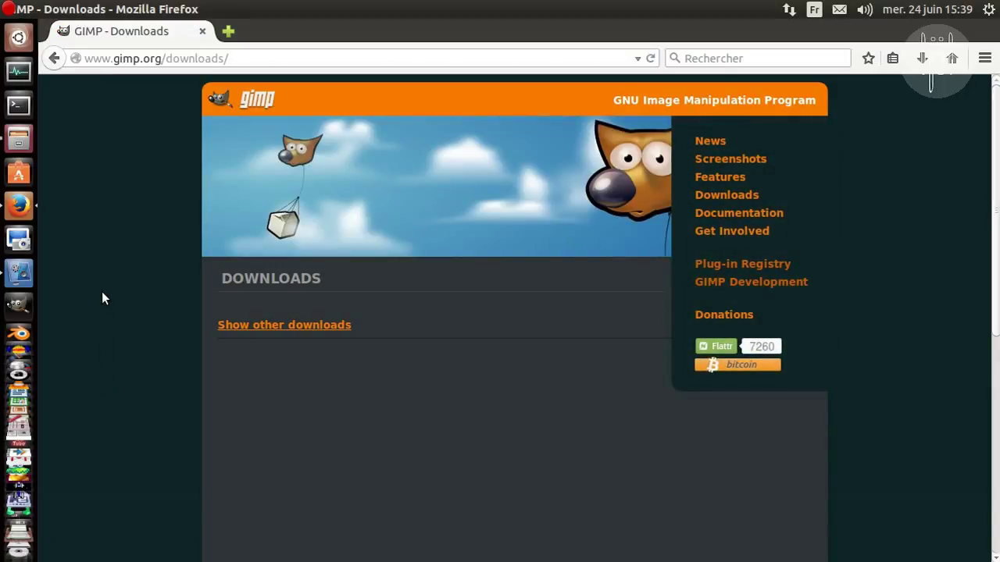
scroll(101, 293, "down", 3)
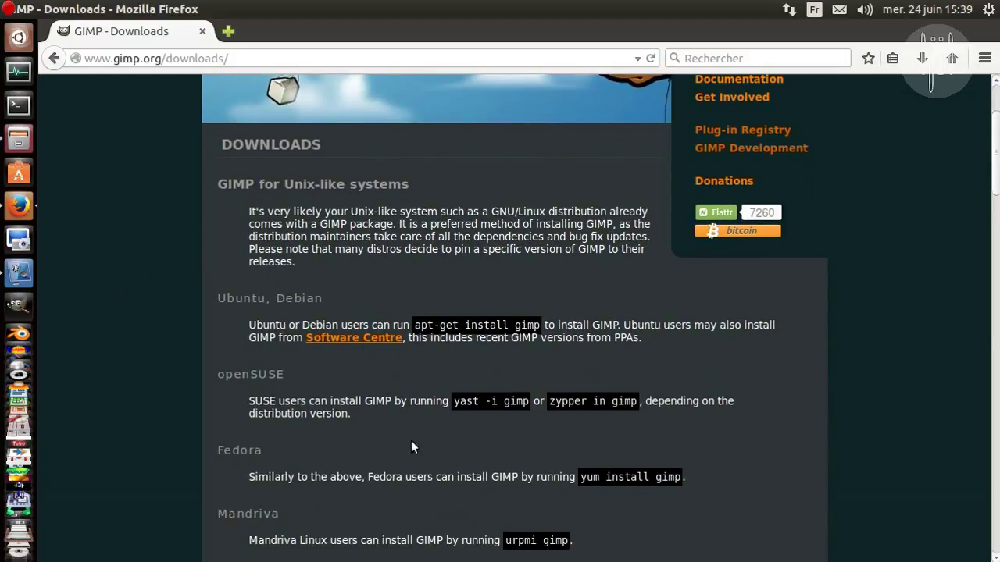
scroll(291, 420, "down", 4)
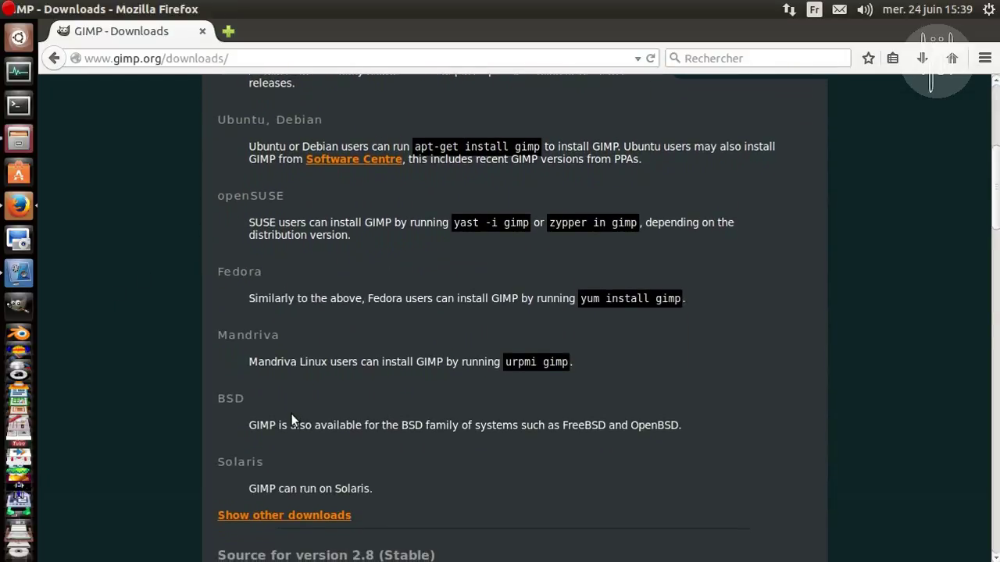
scroll(291, 420, "down", 1)
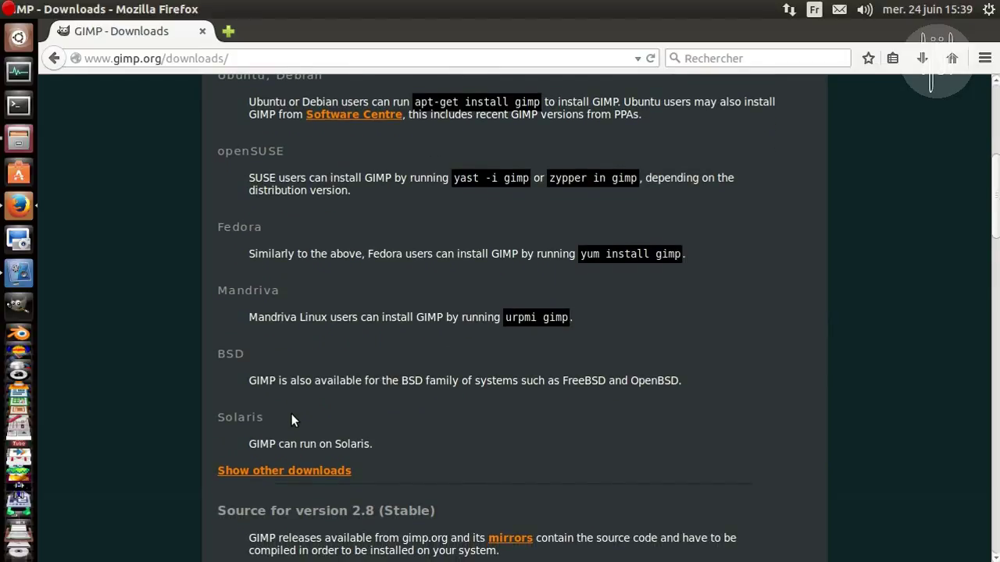
Step: Show the other downloads on the GIMP page and examine the Mac OS X and Windows installer sections
left_click(233, 473)
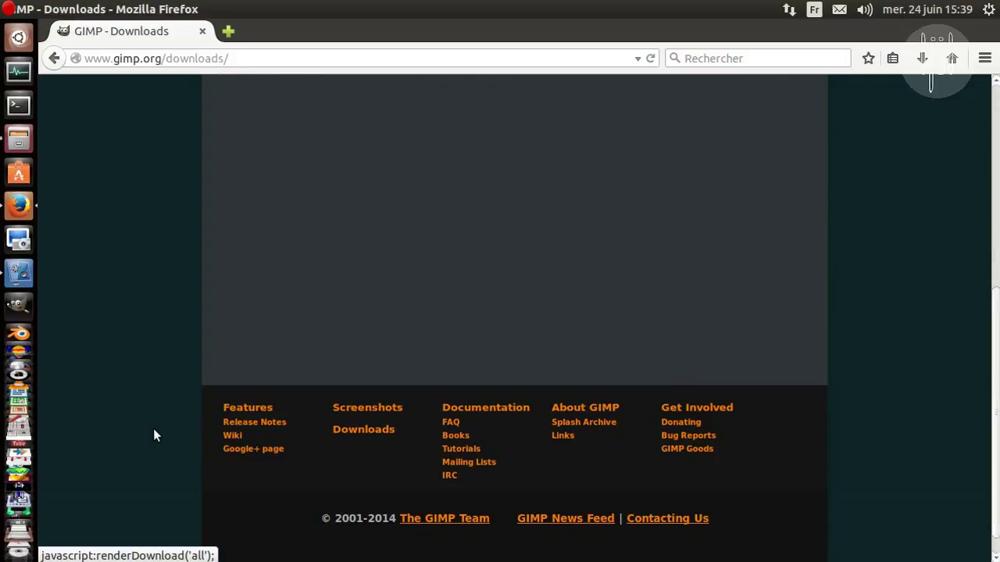
scroll(148, 429, "up", 3)
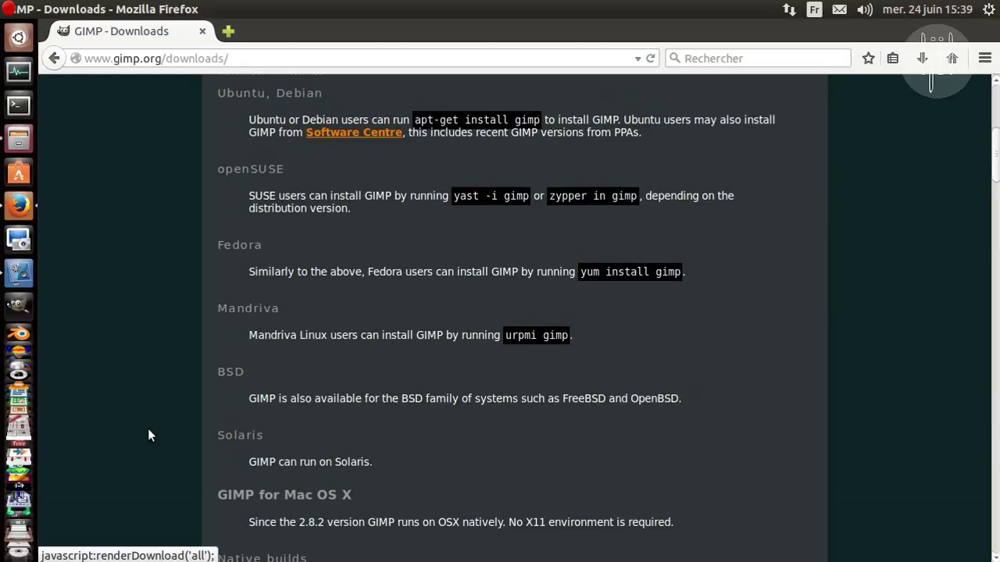
scroll(148, 436, "up", 2)
scroll(147, 436, "down", 5)
scroll(149, 431, "down", 4)
scroll(149, 431, "down", 2)
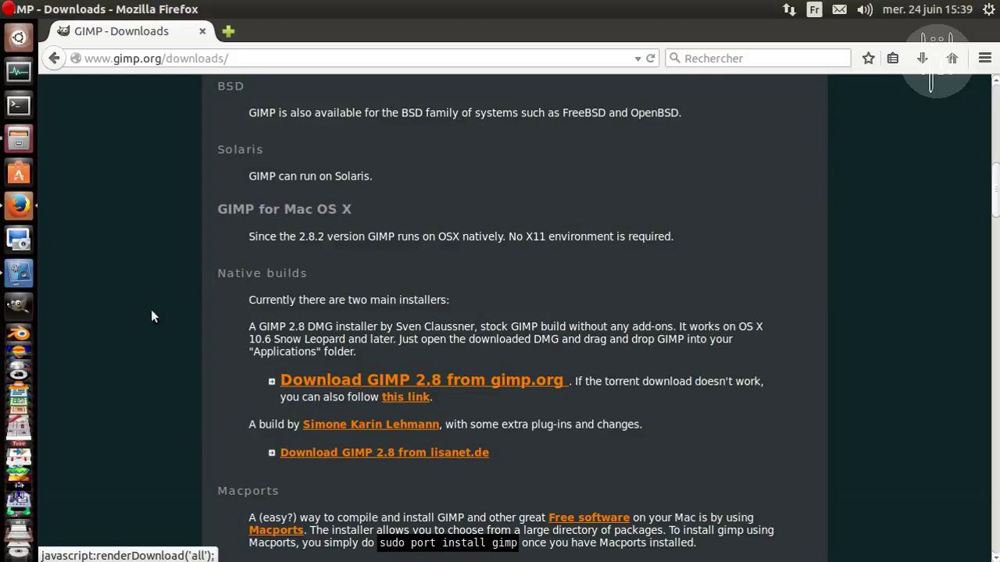
scroll(126, 361, "down", 4)
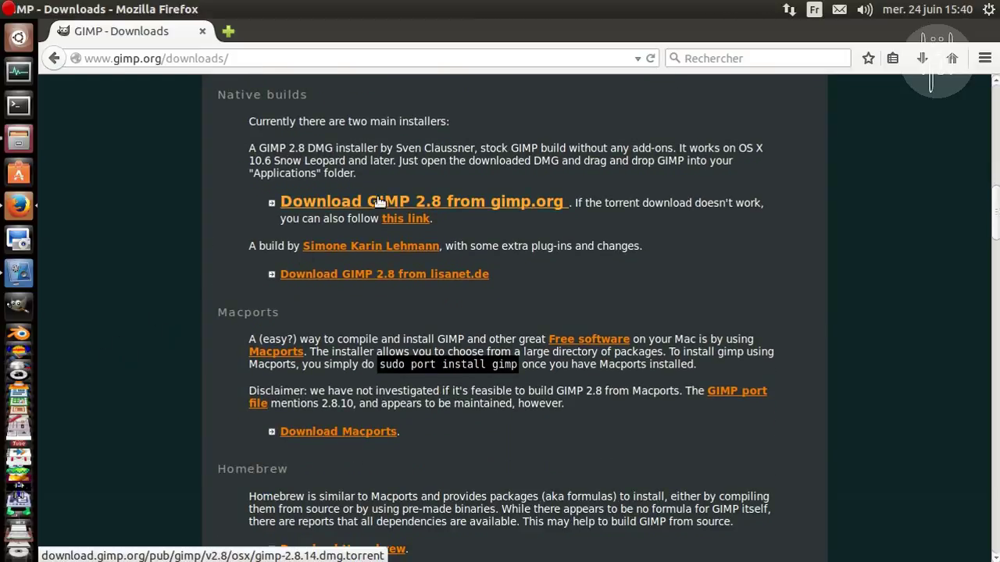
scroll(132, 296, "down", 6)
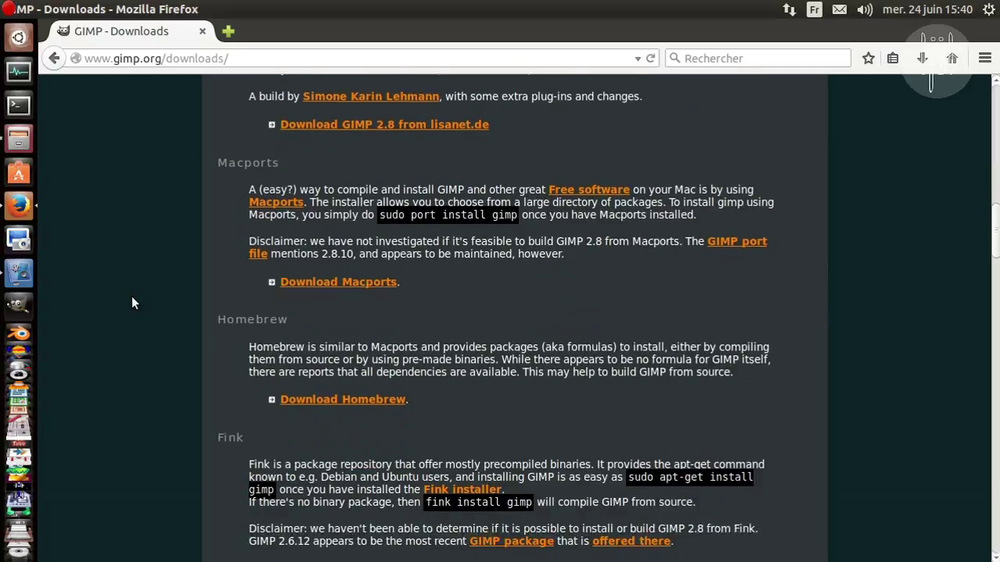
scroll(131, 306, "down", 2)
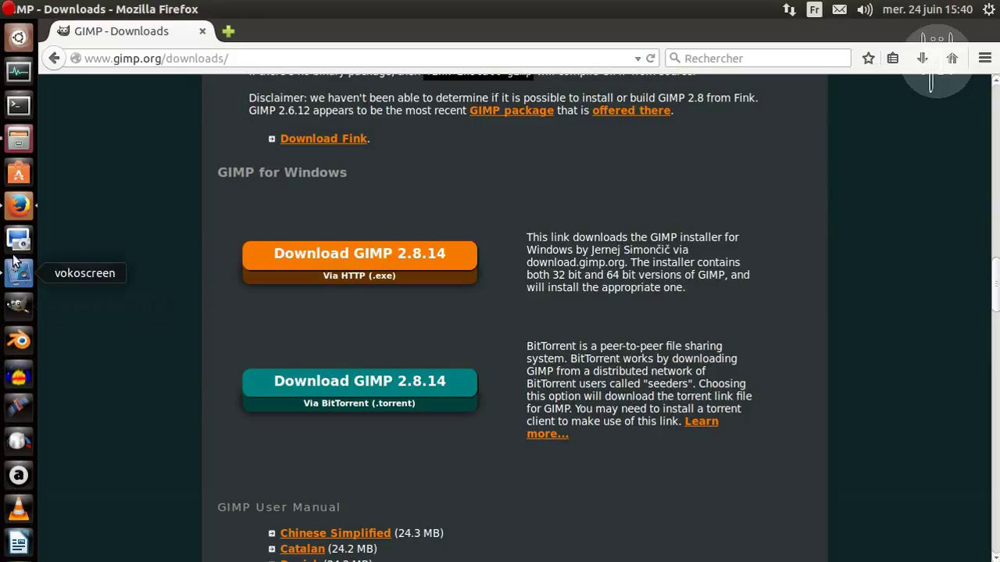
Step: Quit Firefox and launch GIMP
right_click(17, 209)
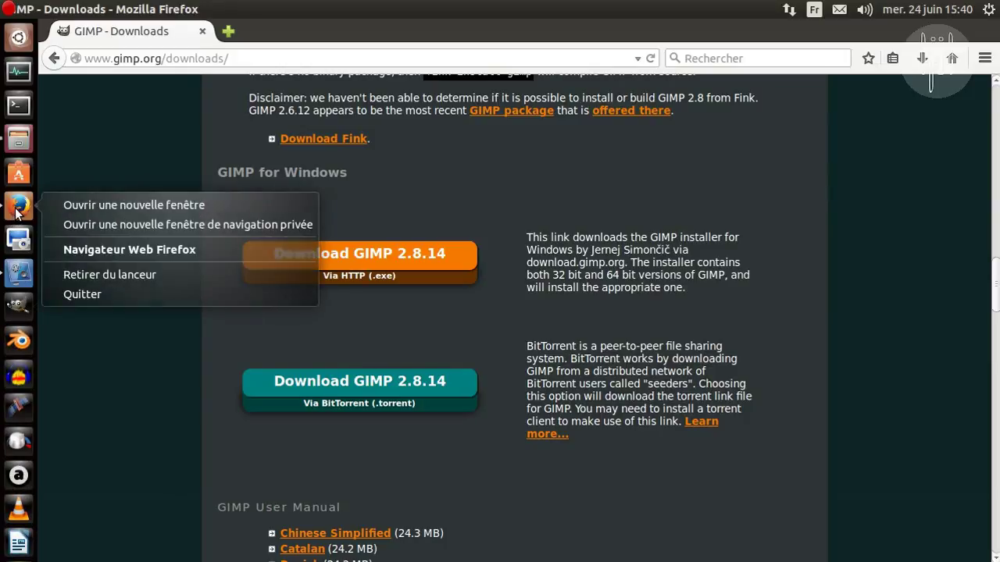
left_click(76, 293)
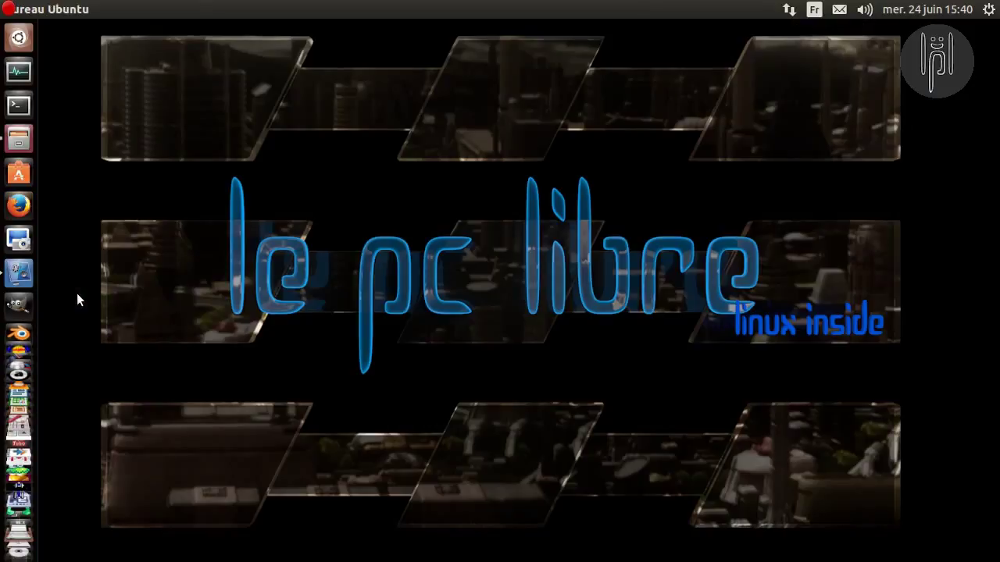
left_click(17, 306)
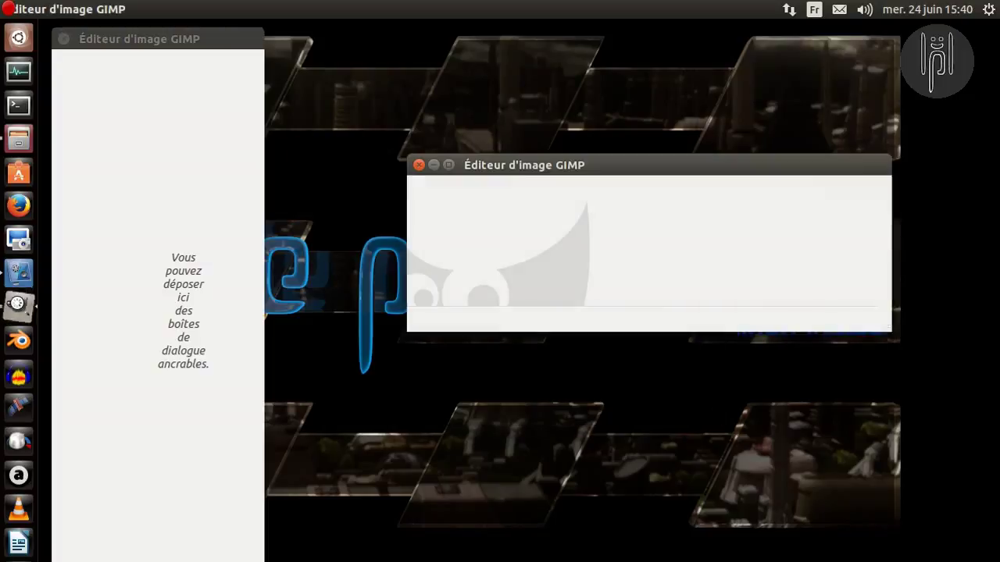
Step: Arrange the GIMP windows so the empty image editor sits near the screen's upper edge between the toolbox and the layers dock
left_click_drag(630, 173, 574, 52)
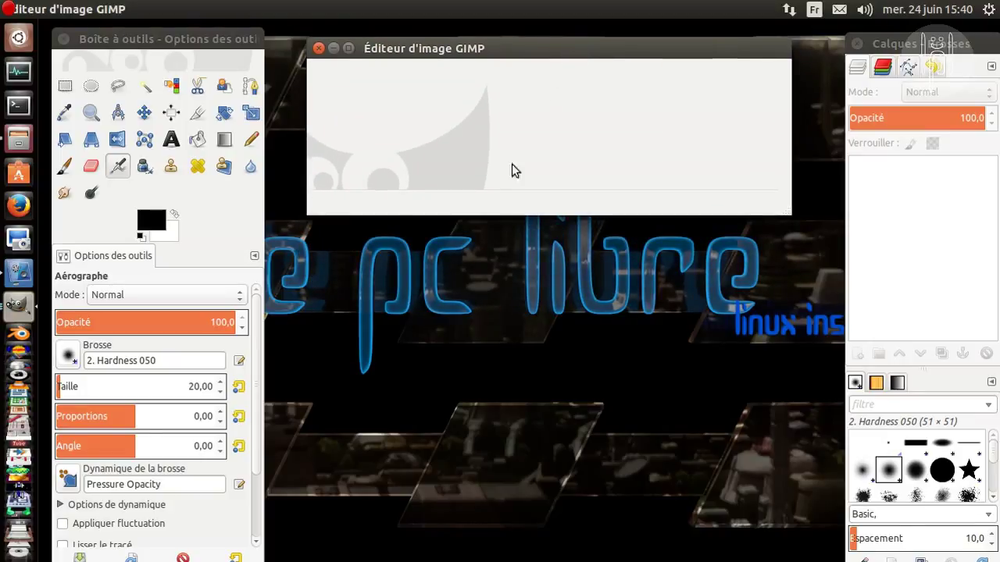
left_click(149, 41)
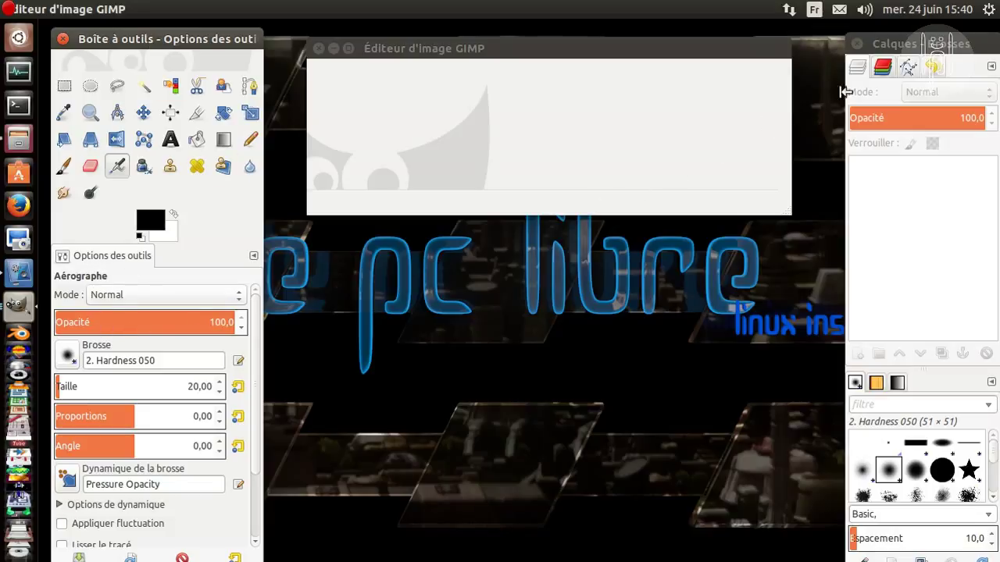
left_click_drag(950, 45, 941, 43)
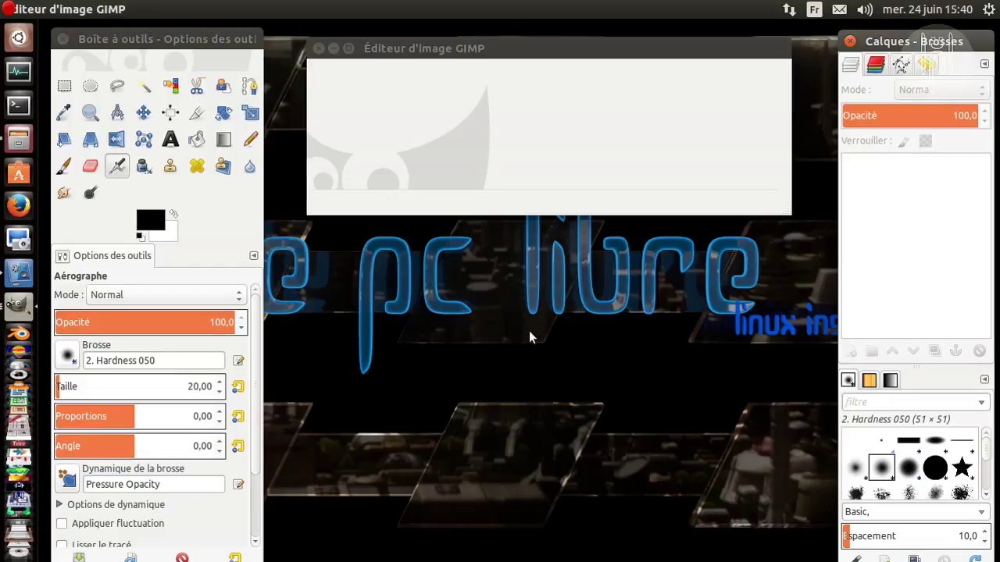
left_click(406, 52)
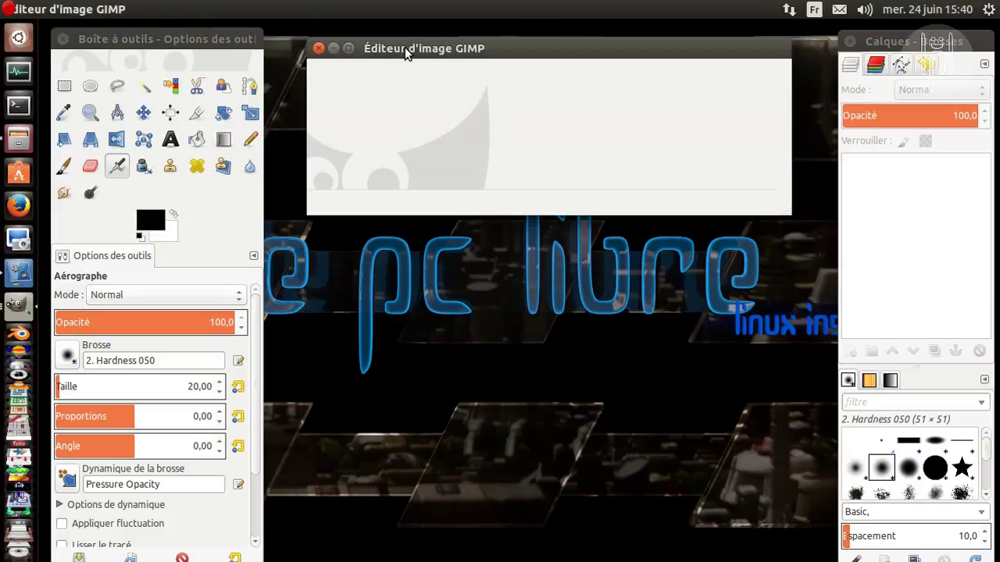
Step: Create a new image of 1280 × 720 px filled with transparency
left_click(73, 9)
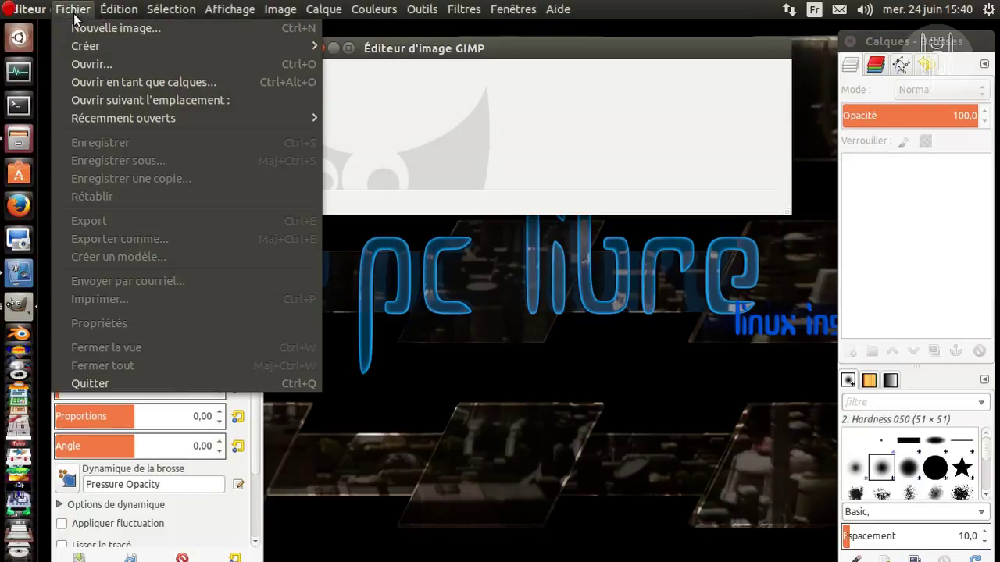
left_click(80, 28)
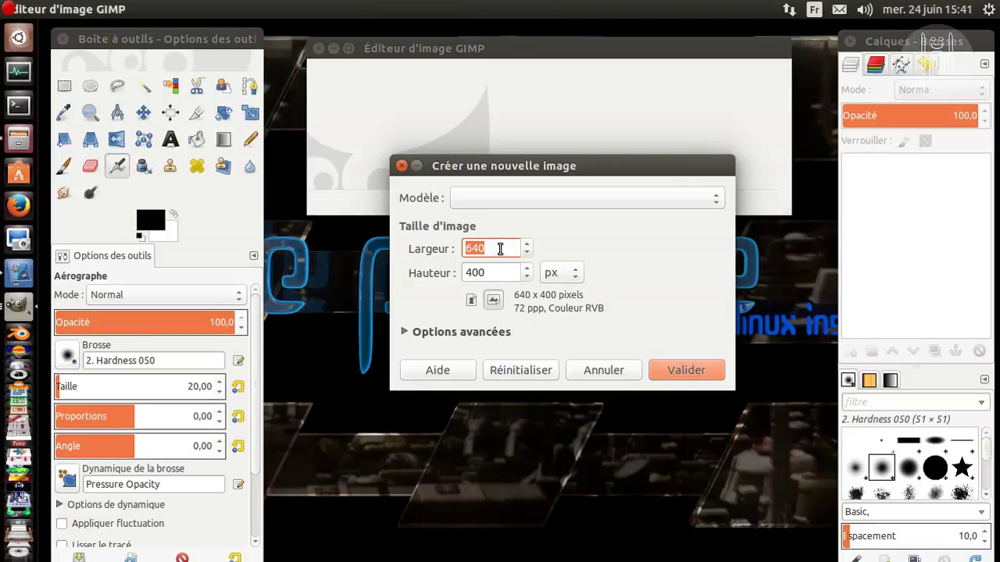
type("1280")
key("Tab")
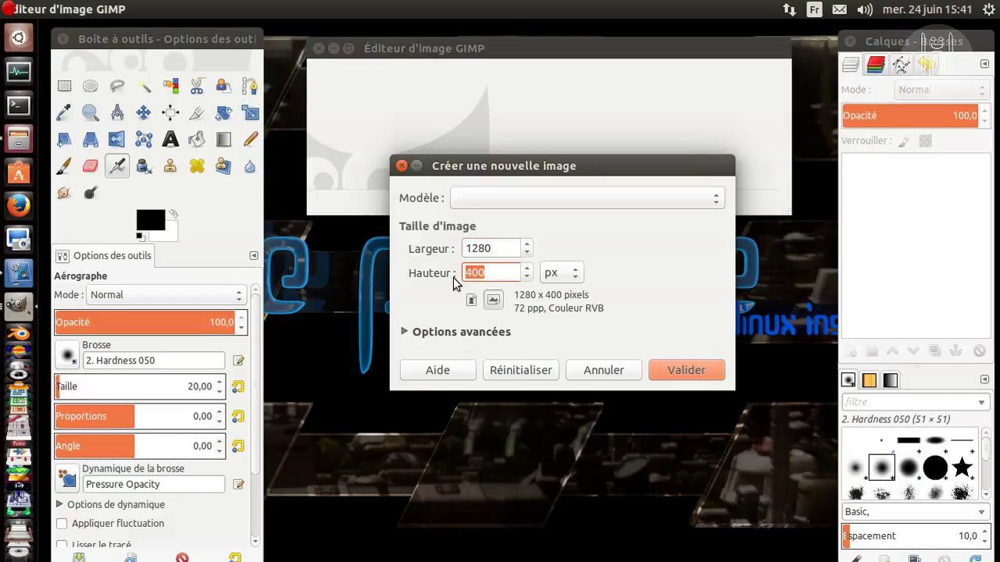
type("720")
left_click(403, 333)
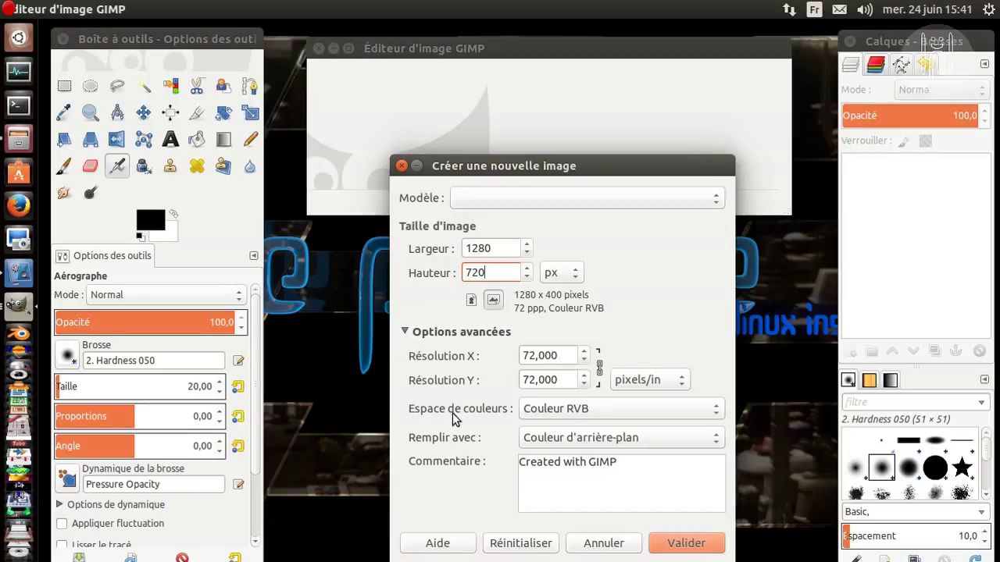
left_click(559, 439)
left_click(551, 479)
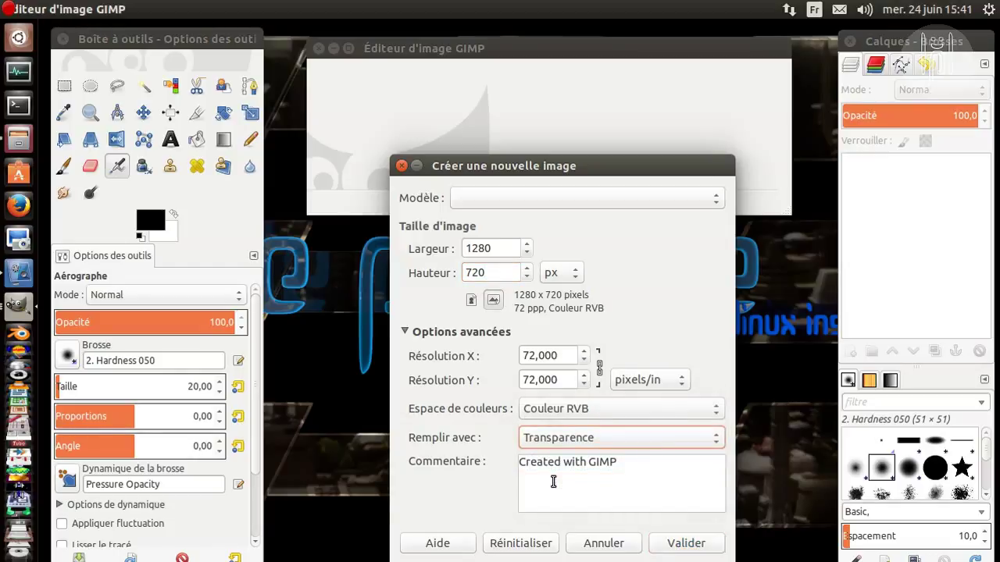
left_click(673, 547)
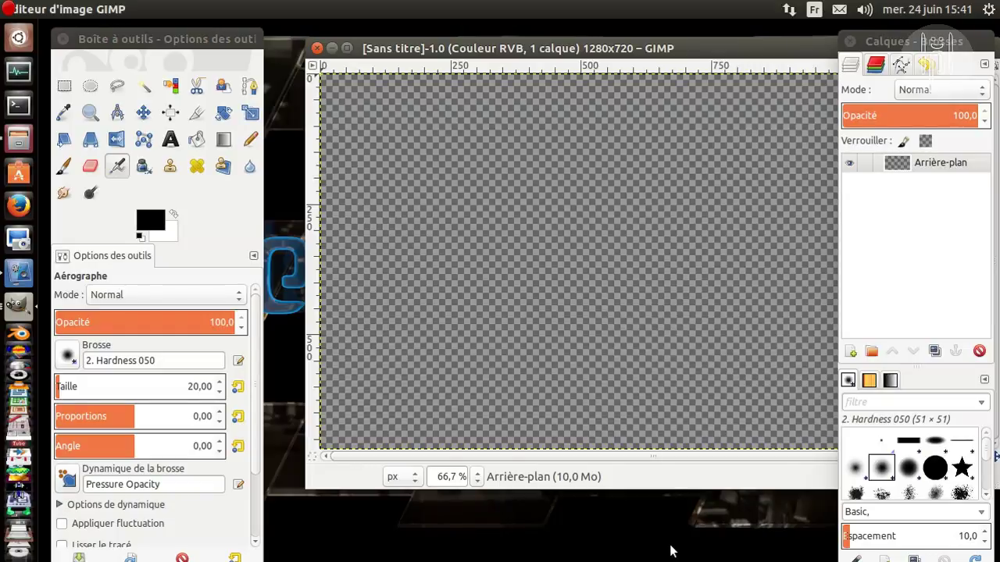
Step: Draw an elliptical selection of about 122 × 114 px and place it in the canvas's upper-right corner, at about 1139, 21
left_click_drag(575, 52, 505, 92)
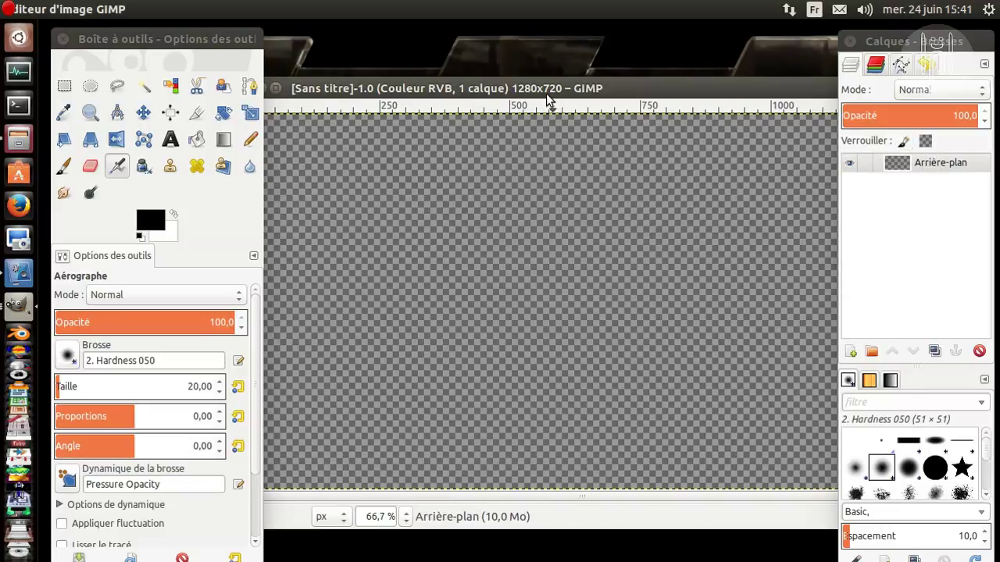
left_click_drag(531, 90, 398, 97)
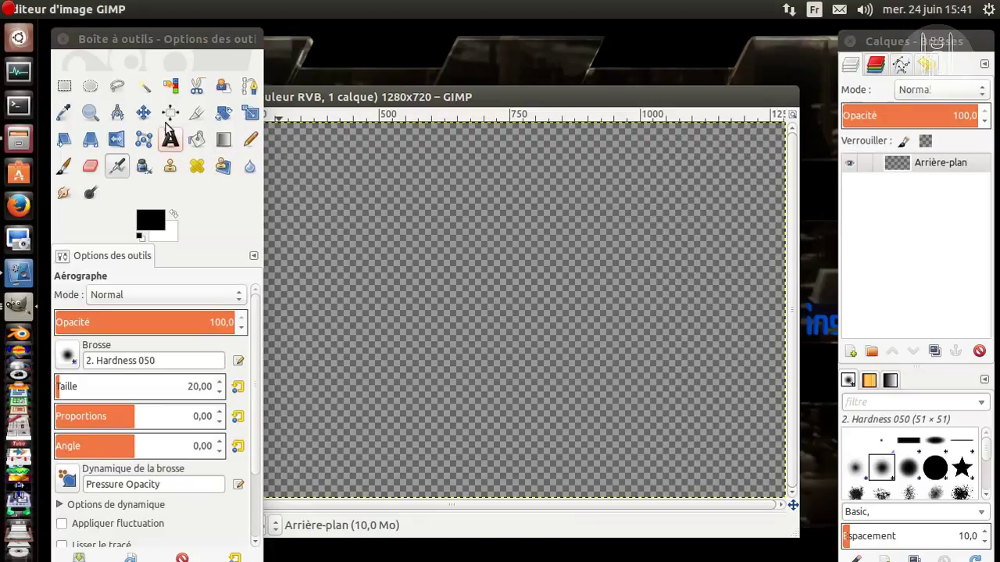
left_click(91, 91)
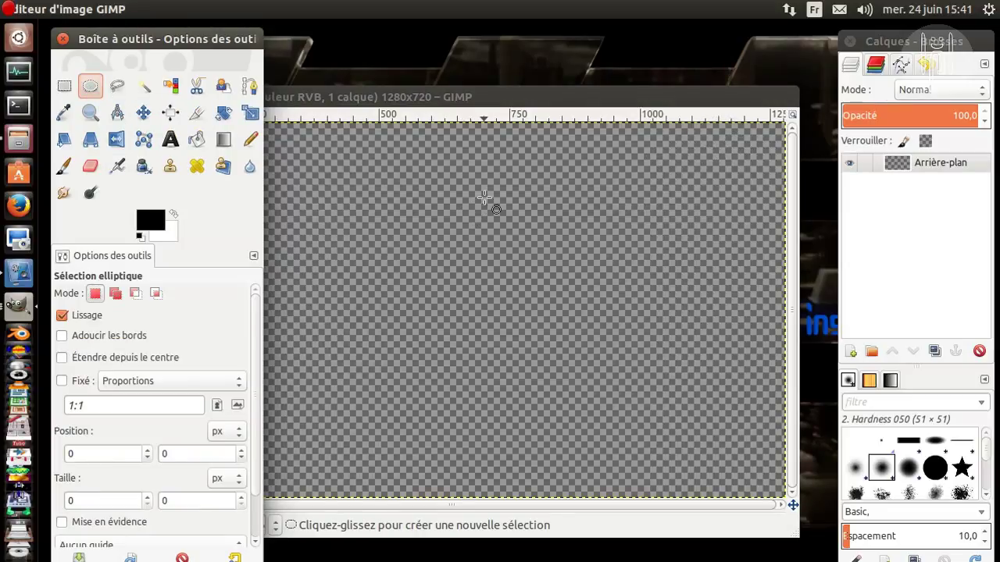
left_click_drag(492, 195, 552, 254)
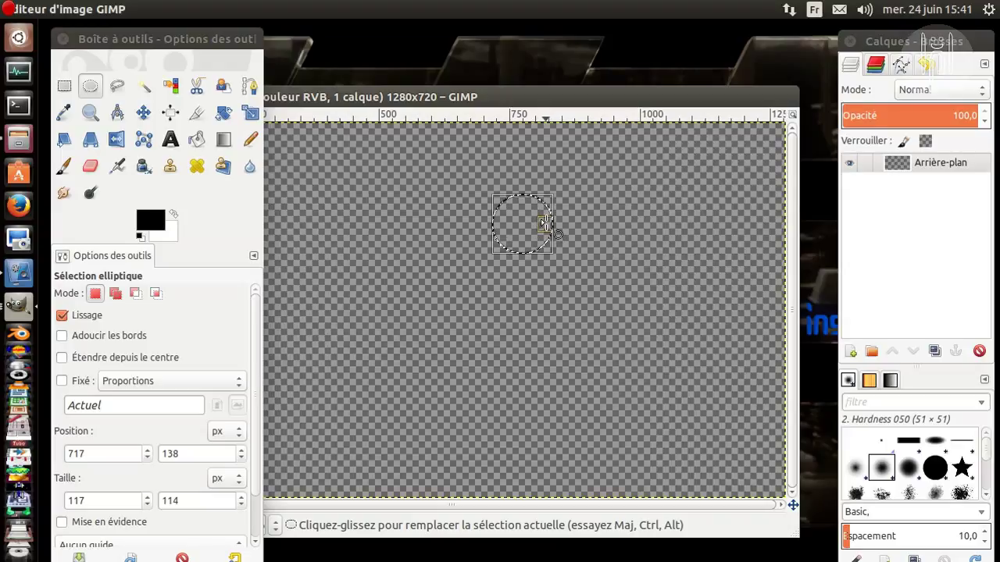
left_click_drag(549, 223, 743, 162)
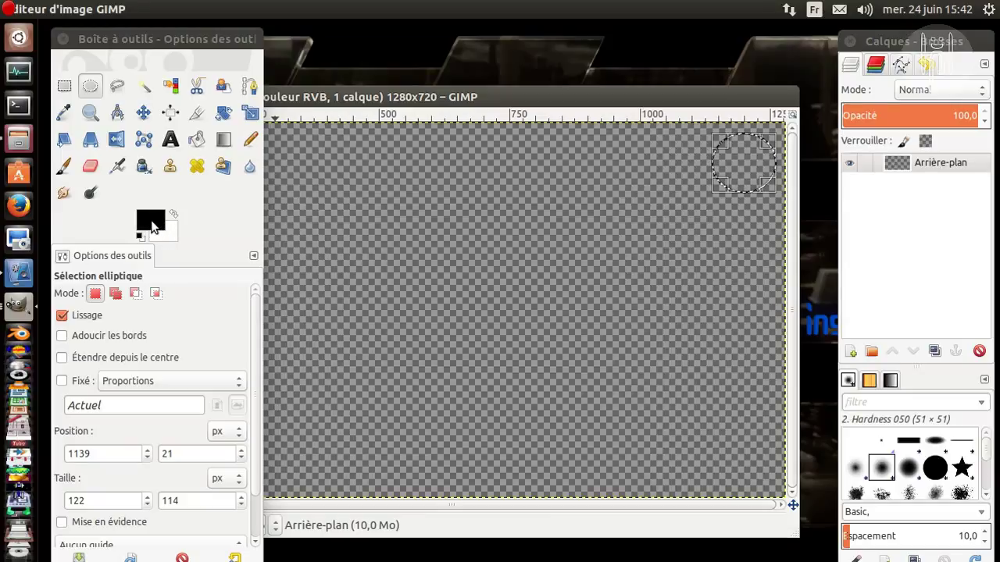
Step: Set the foreground colour to the saved red c53838
left_click(172, 217)
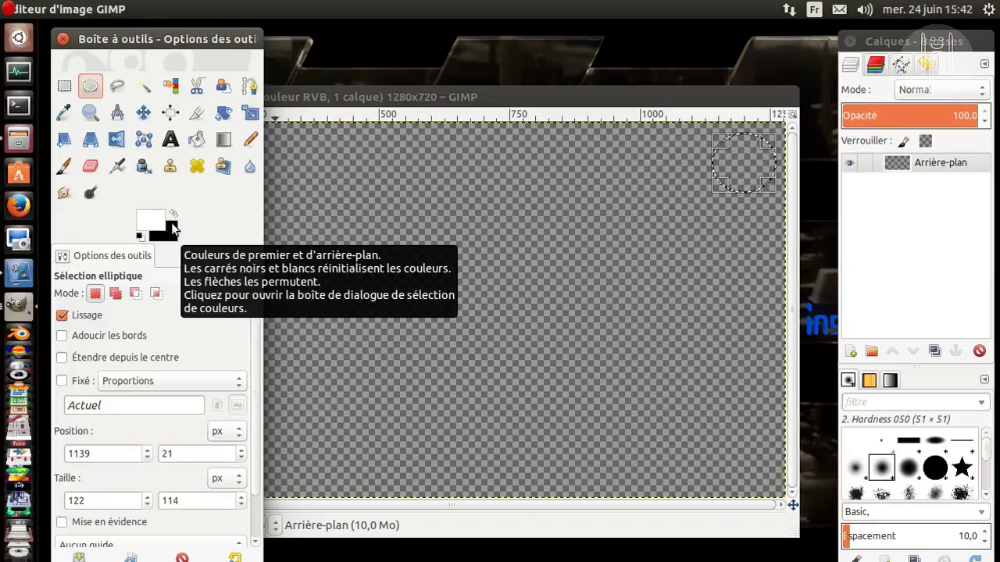
left_click(171, 215)
left_click(146, 221)
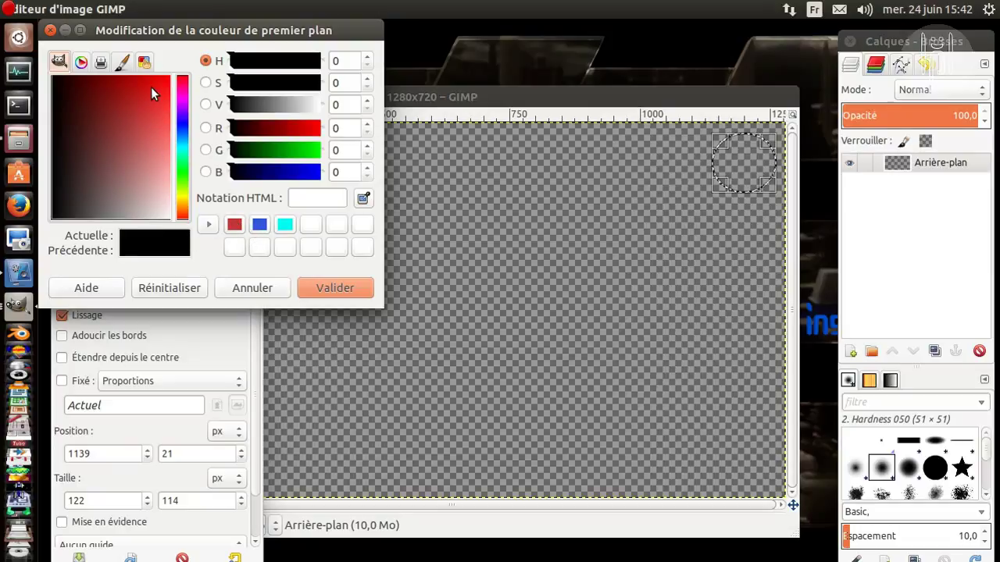
left_click_drag(144, 104, 129, 156)
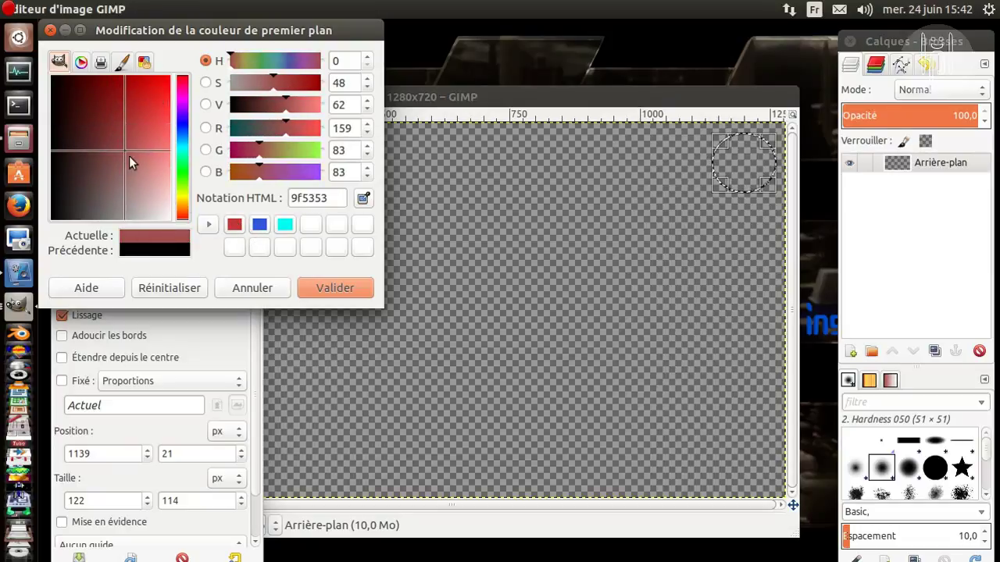
left_click(234, 226)
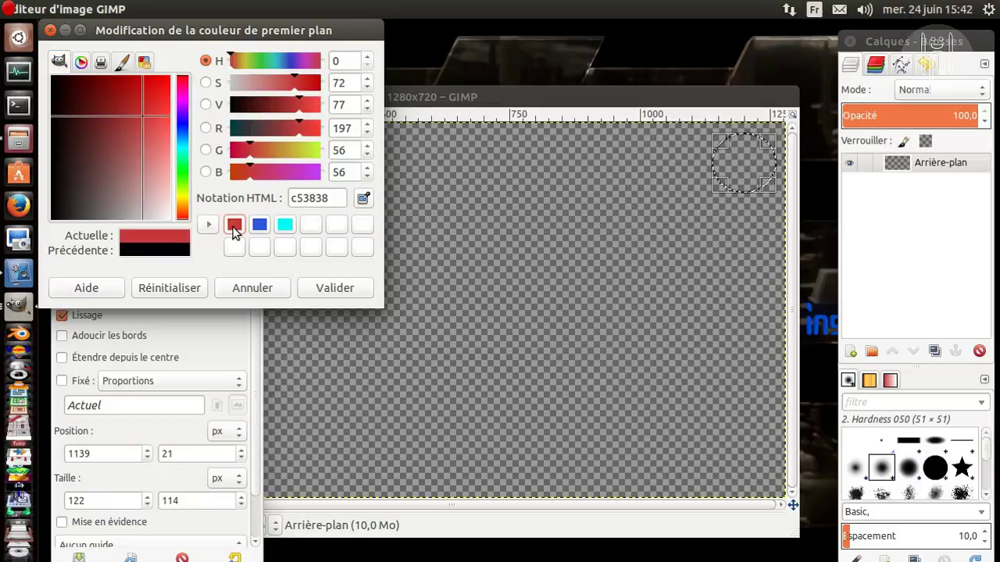
left_click(321, 289)
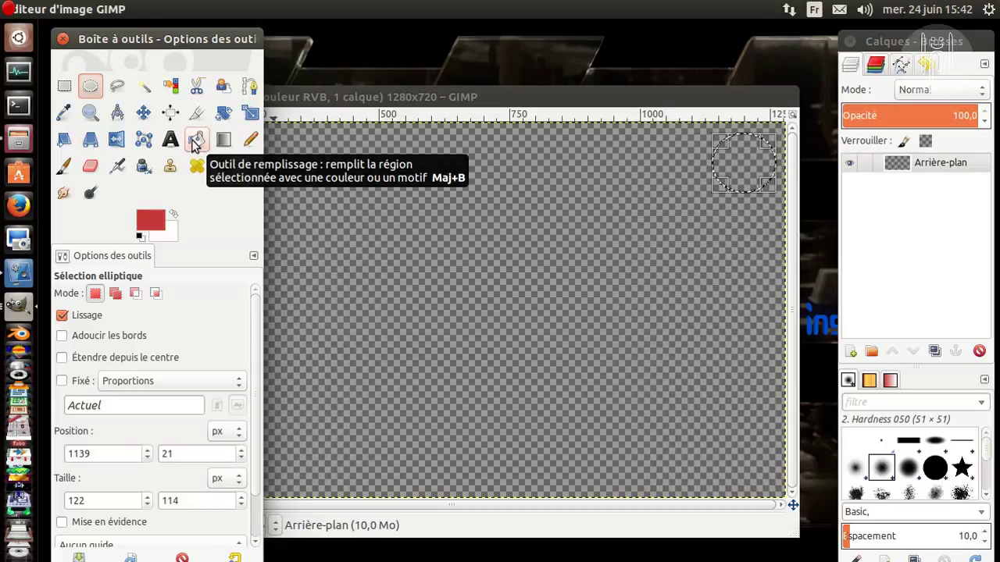
Step: Try a Bucket Fill of the circular selection with the red foreground colour at full opacity, and undo it
left_click(194, 149)
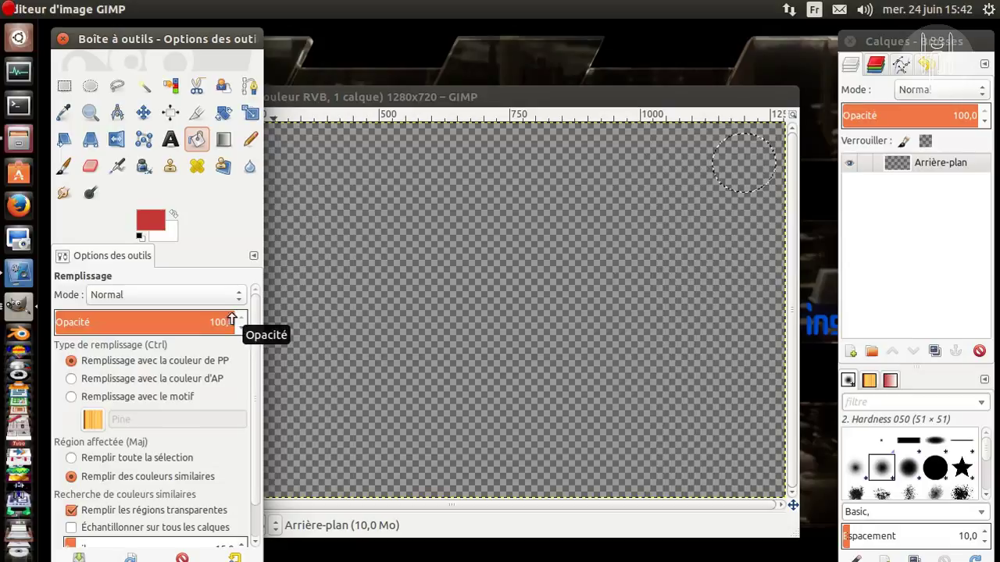
left_click(735, 170)
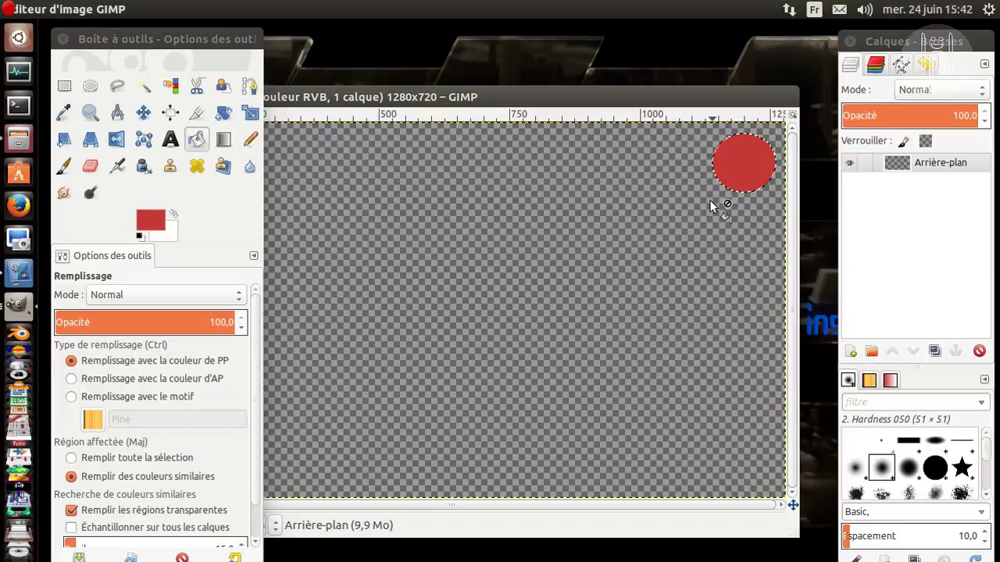
key("ctrl")
key("ctrl+z")
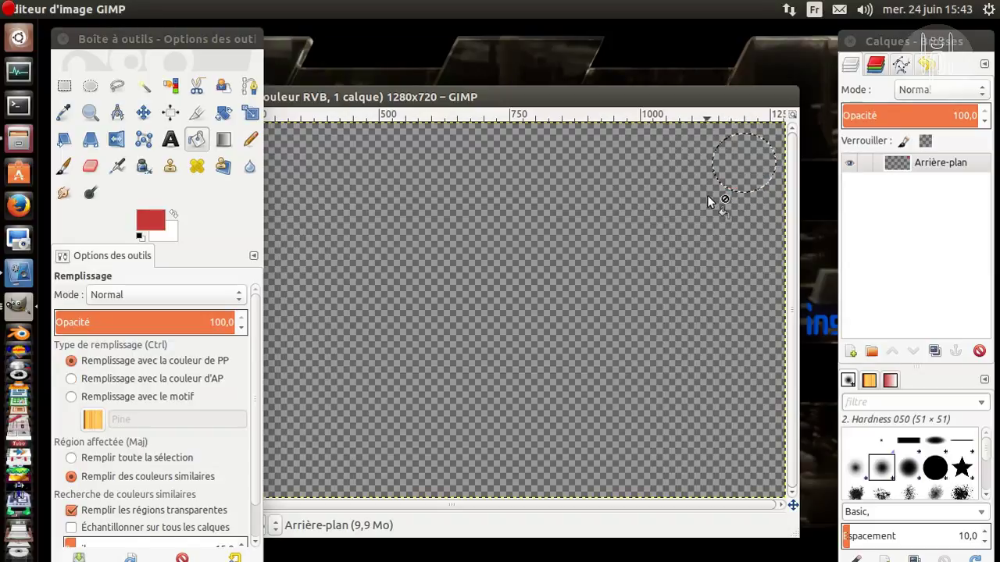
Step: Set the Bucket Fill opacity to 60 and fill the circular selection with the red foreground colour
left_click_drag(202, 324, 98, 323)
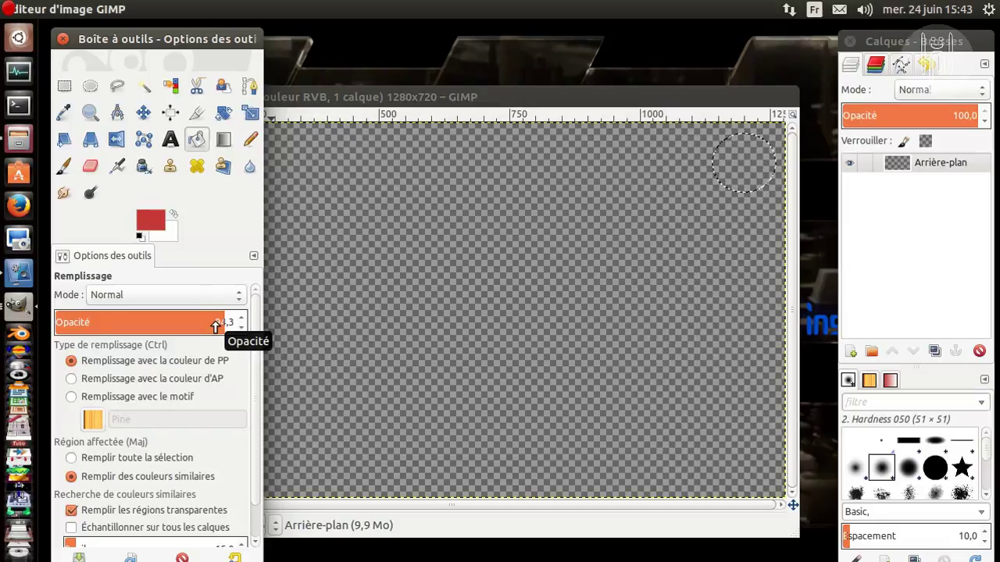
mouse_move(215, 324)
left_mouse_down()
mouse_move(185, 332)
mouse_move(209, 323)
left_mouse_up()
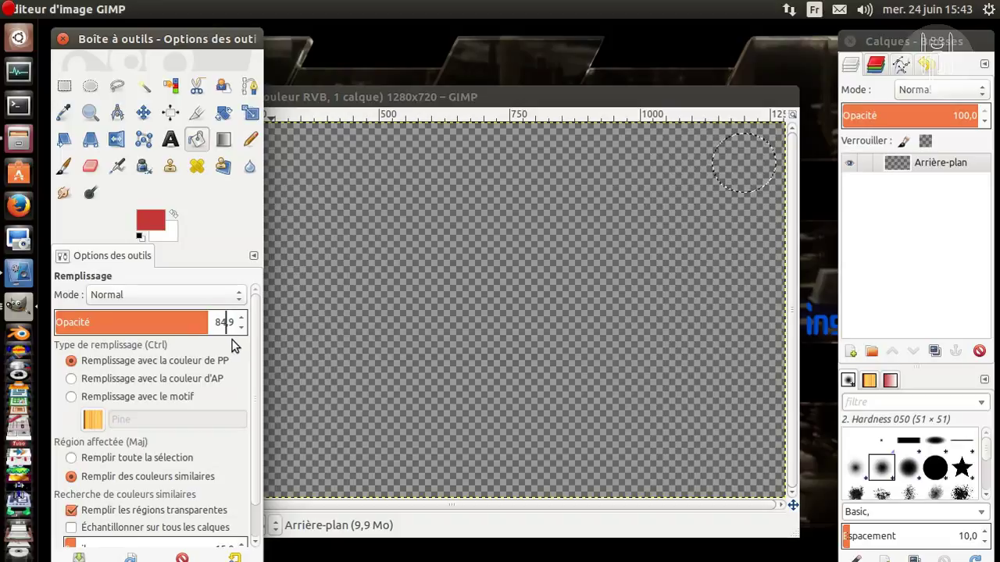
key("BackSpace")
key("BackSpace")
key("BackSpace")
key("BackSpace")
type("60")
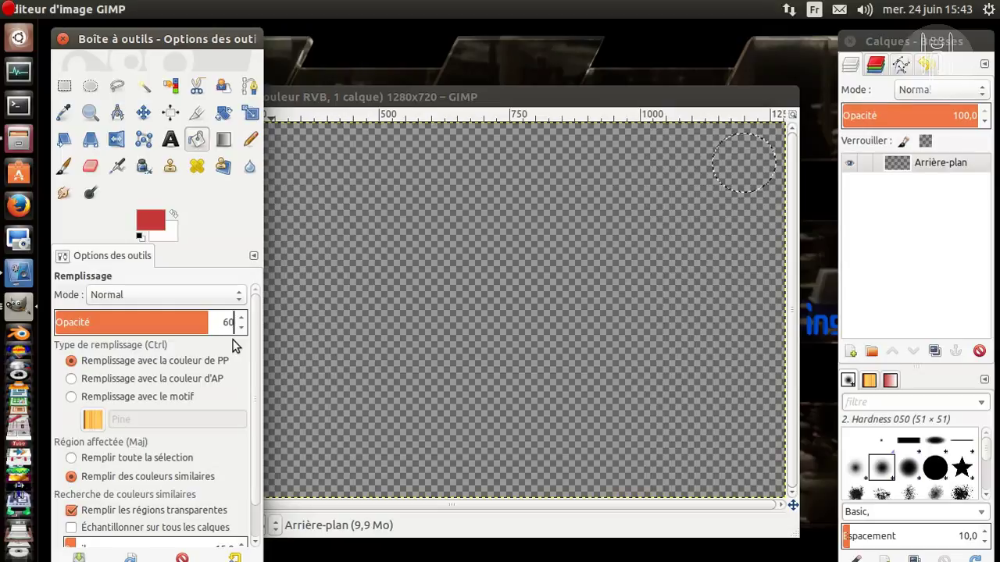
key("Return")
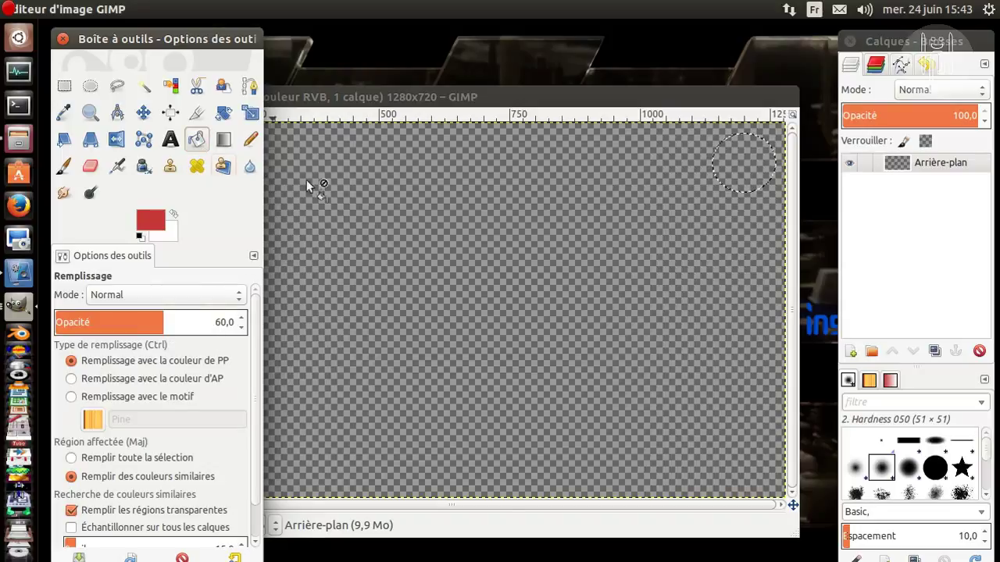
left_click(736, 162)
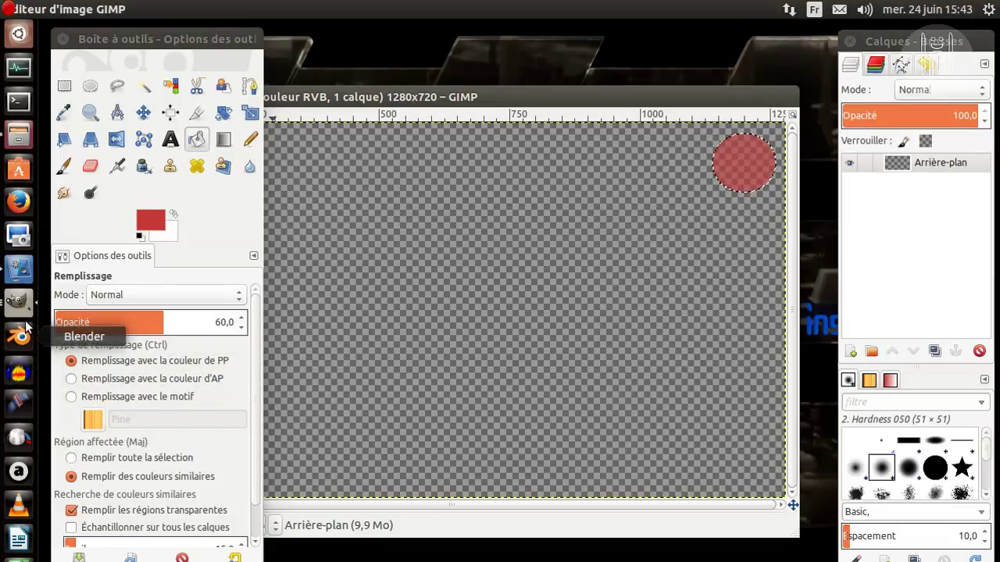
Step: Open logo04.png from the images folder in GIMP and place its window over the 1280 × 720 image
right_click(15, 141)
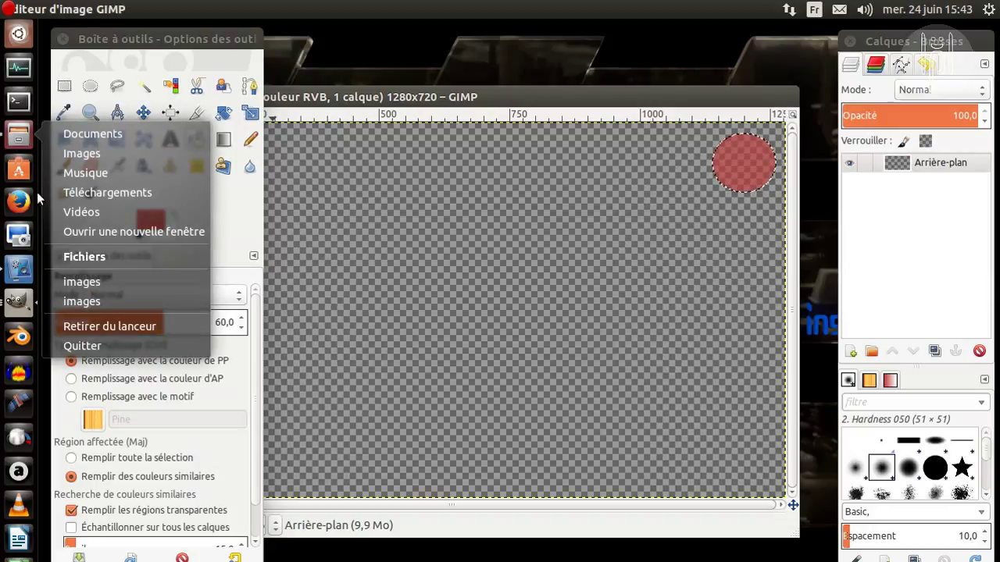
left_click(82, 300)
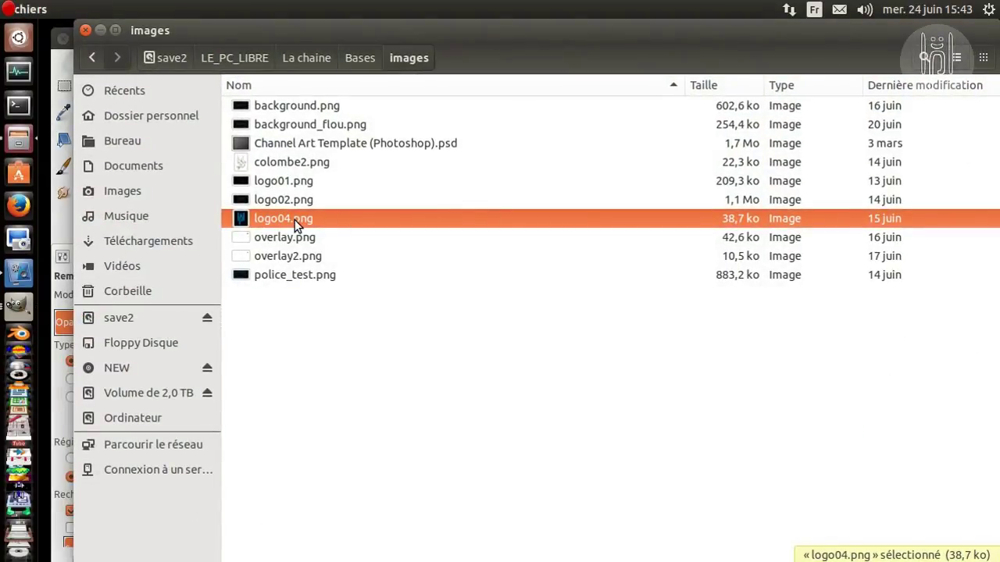
right_click(294, 220)
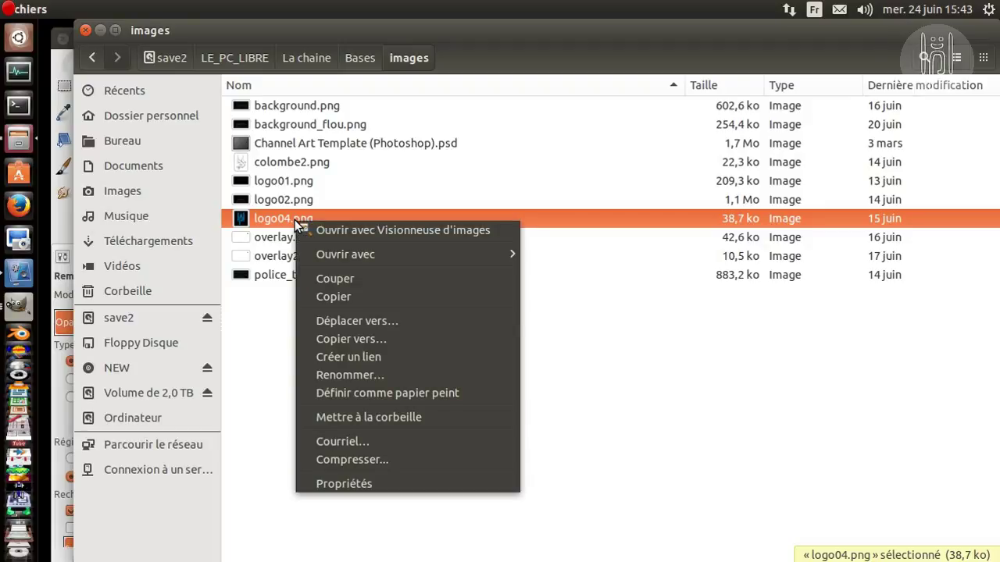
mouse_move(348, 253)
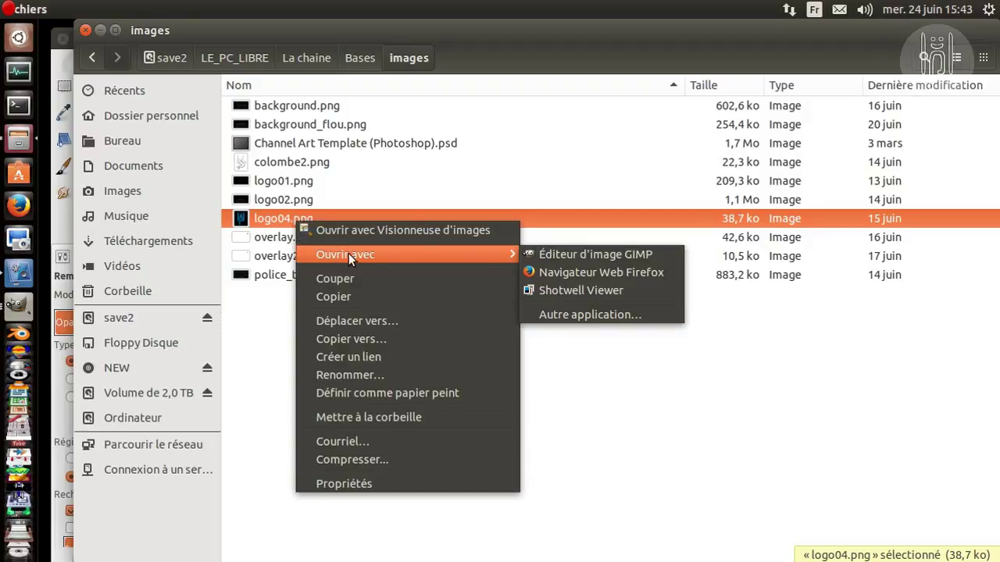
left_click(568, 255)
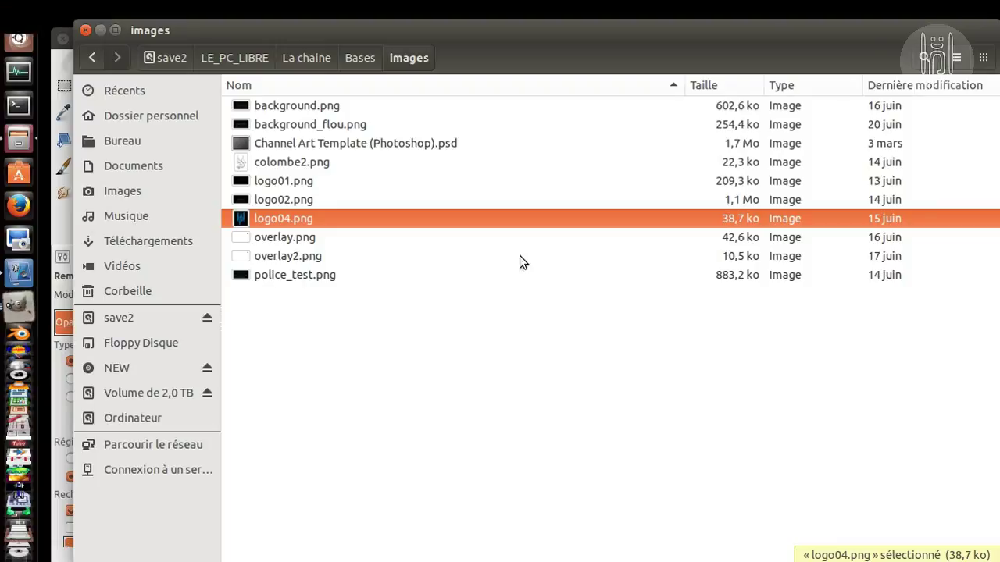
left_click(100, 32)
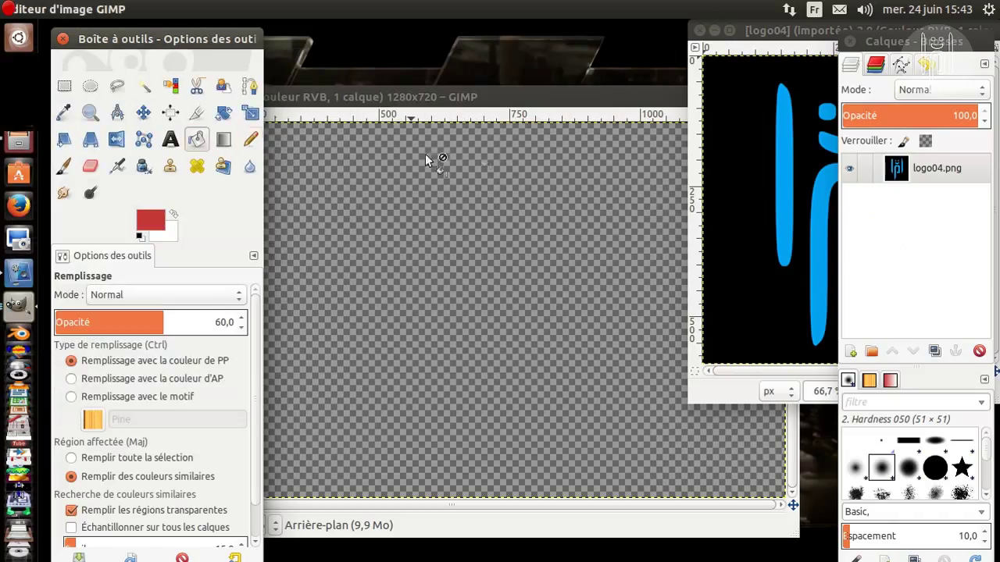
left_click_drag(746, 31, 557, 103)
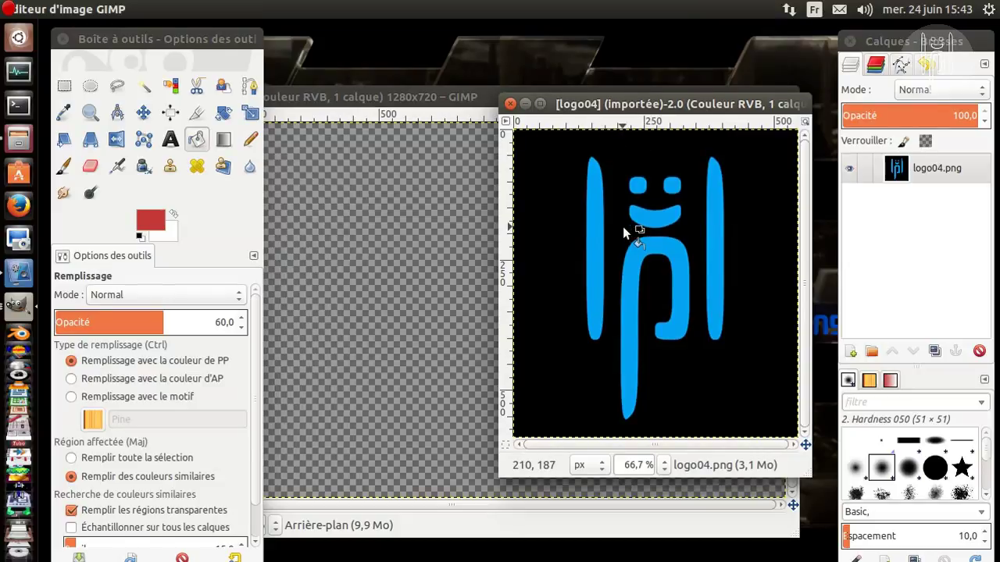
Step: Copy the logo04 image and paste it into the 1280 × 720 image
key("ctrl")
key("ctrl+c")
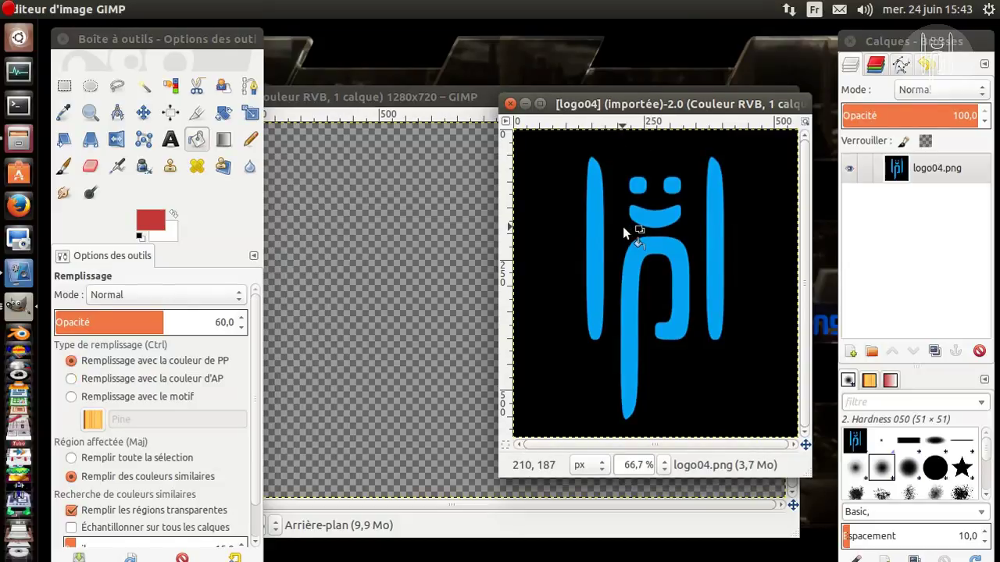
left_click(409, 96)
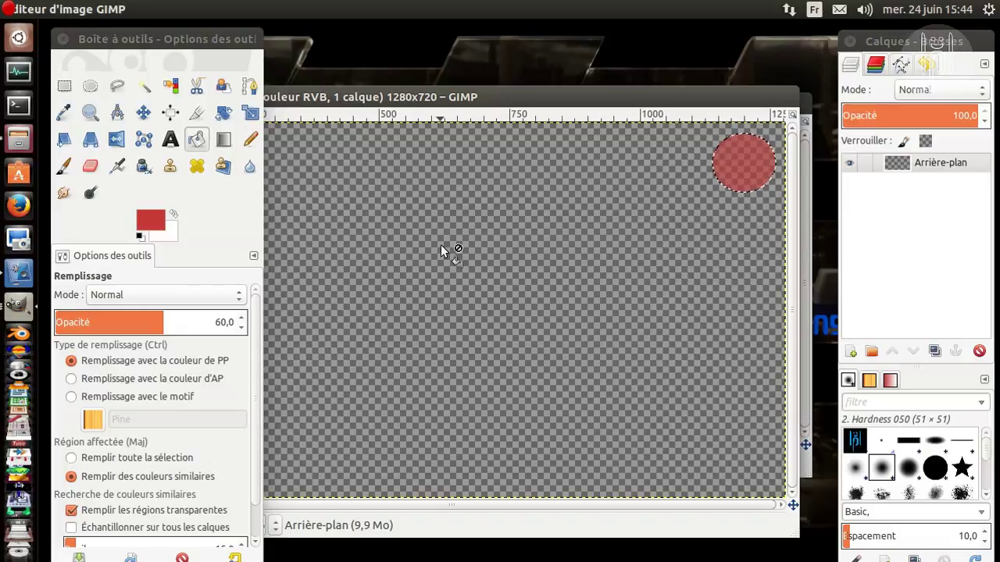
key("ctrl+v")
key("ctrl")
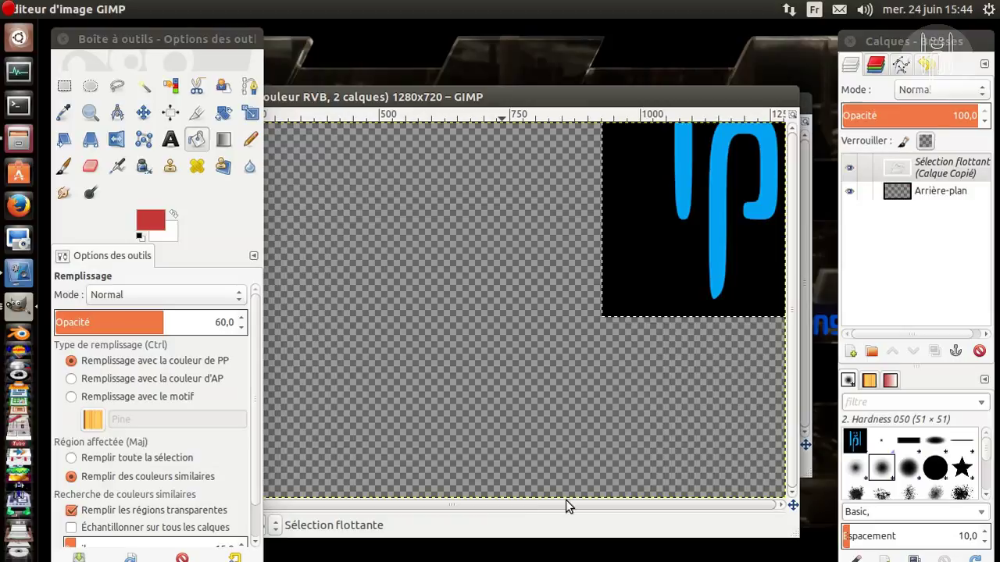
Step: Turn the floating logo selection into a new layer and move it to the middle of the canvas
right_click(910, 172)
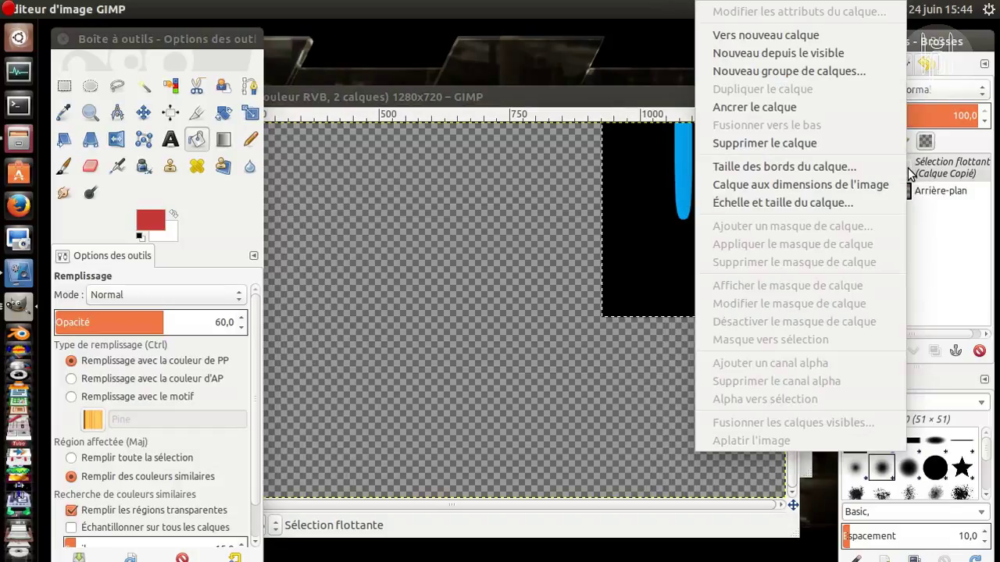
left_click(767, 37)
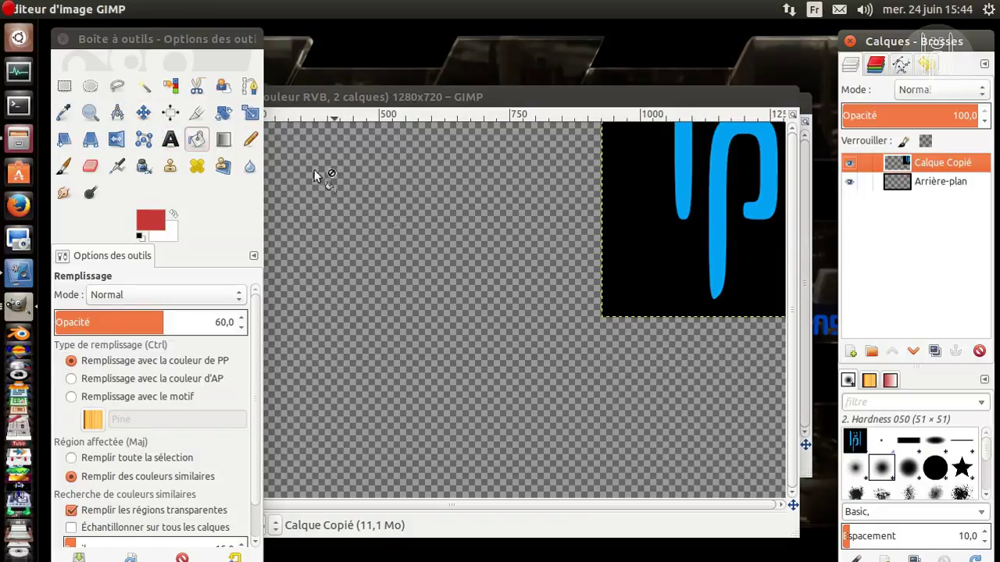
left_click(142, 115)
left_click_drag(706, 196, 414, 324)
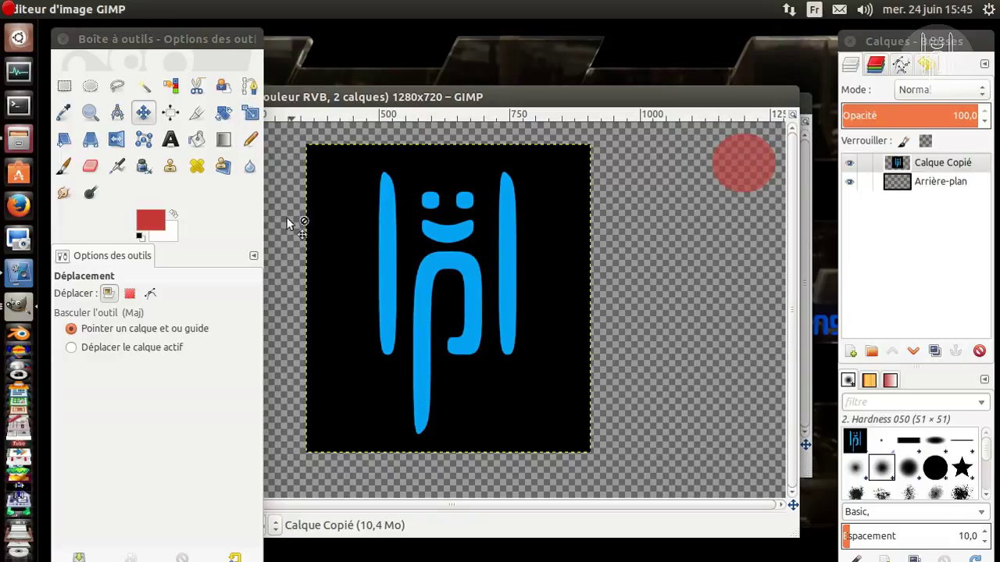
Step: Select the logo layer's black background by colour and delete it
left_click(173, 91)
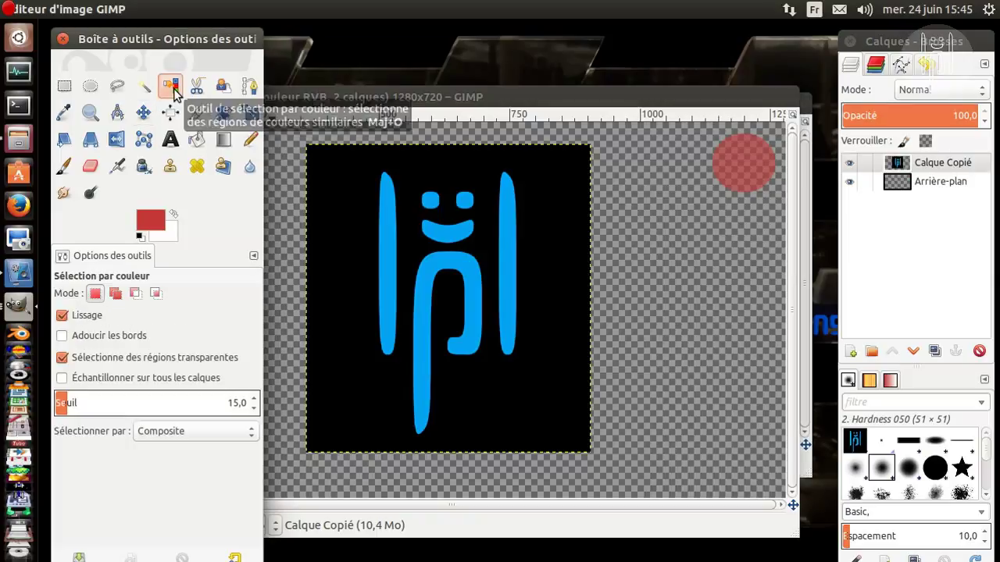
left_click(342, 245)
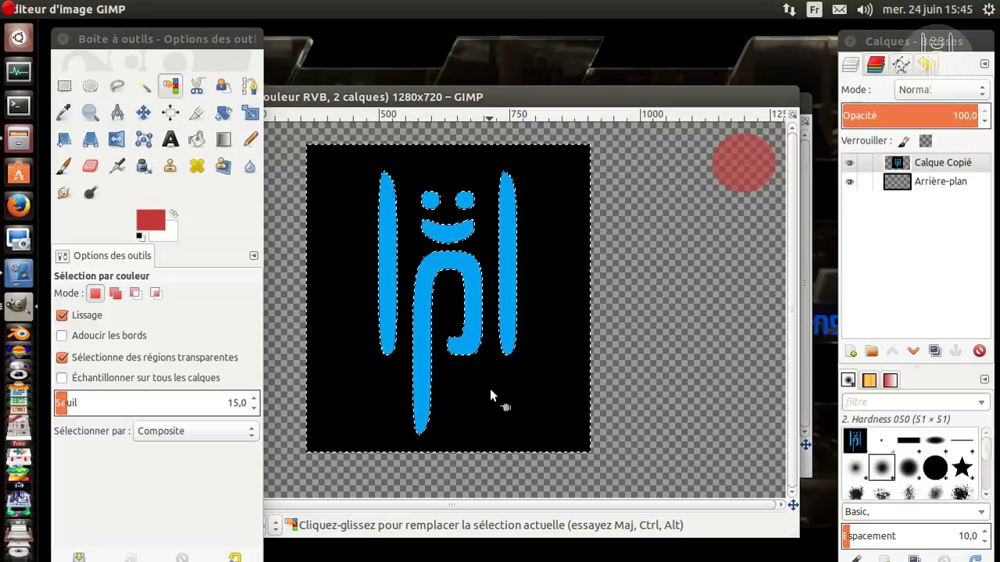
key("Delete")
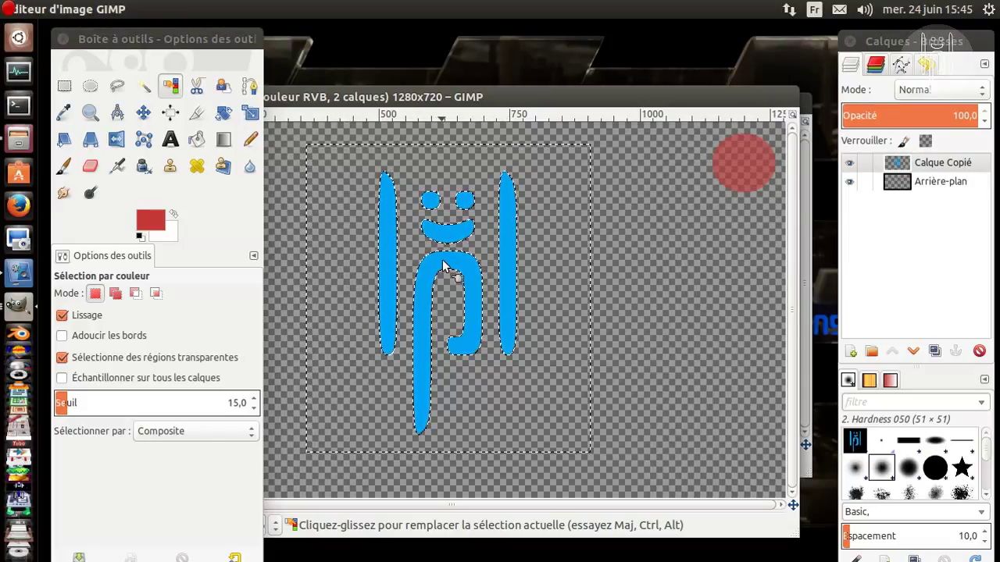
Step: Swap the colours so white is the foreground, and set the Bucket Fill opacity to 100
left_click(173, 214)
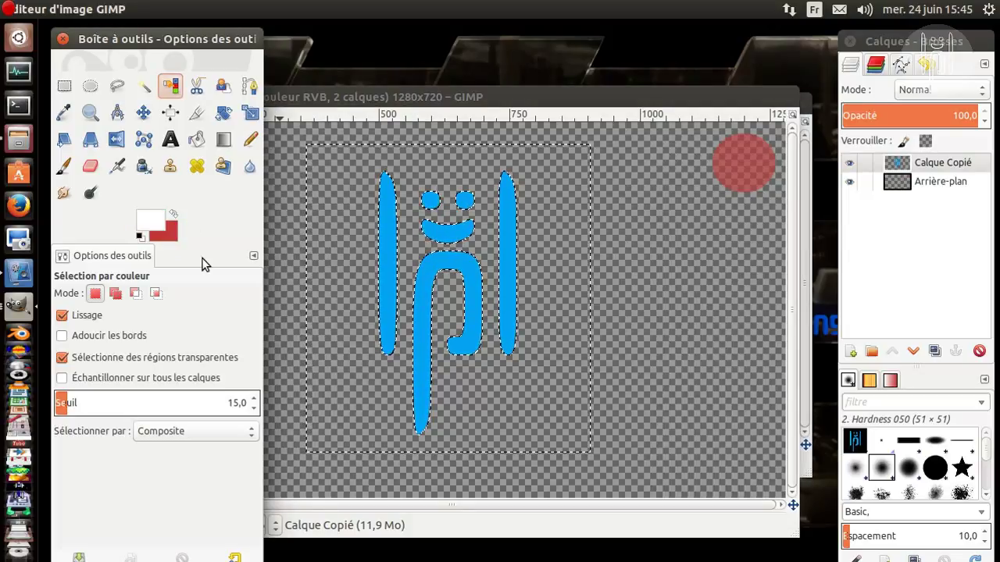
left_click(197, 142)
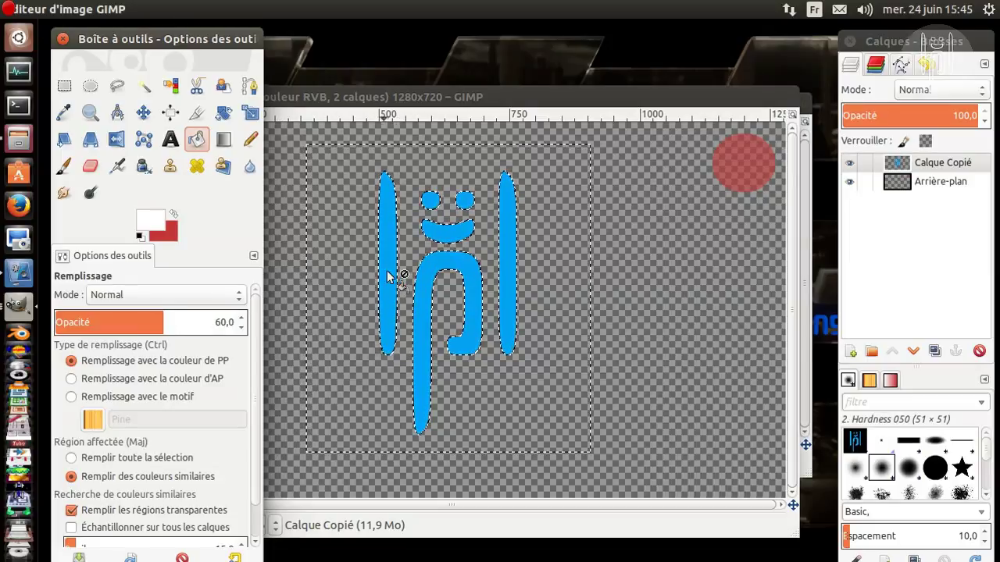
left_click_drag(161, 323, 262, 321)
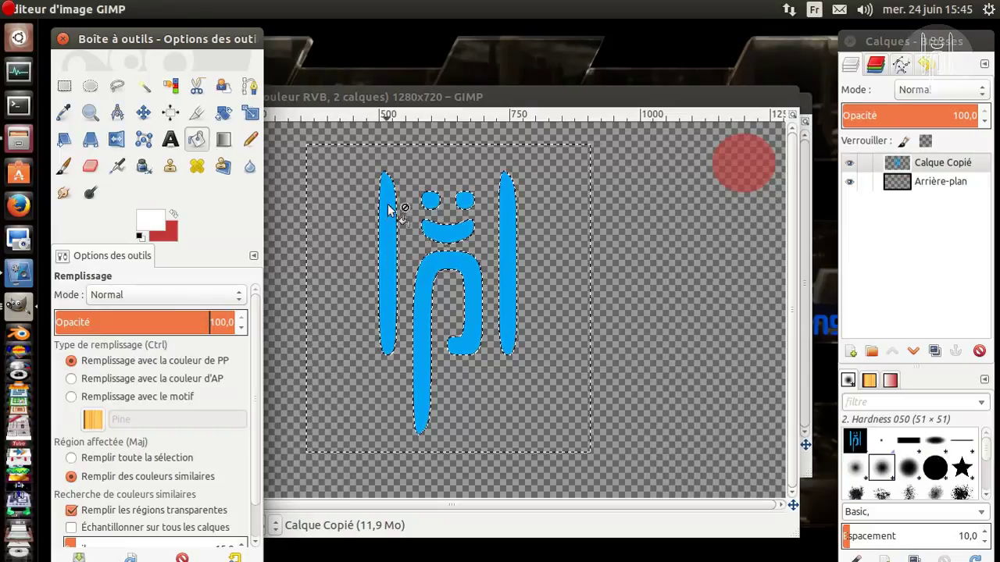
Step: Try filling the logo with white while the surrounding area is selected, and remove the resulting fill
left_click(386, 268)
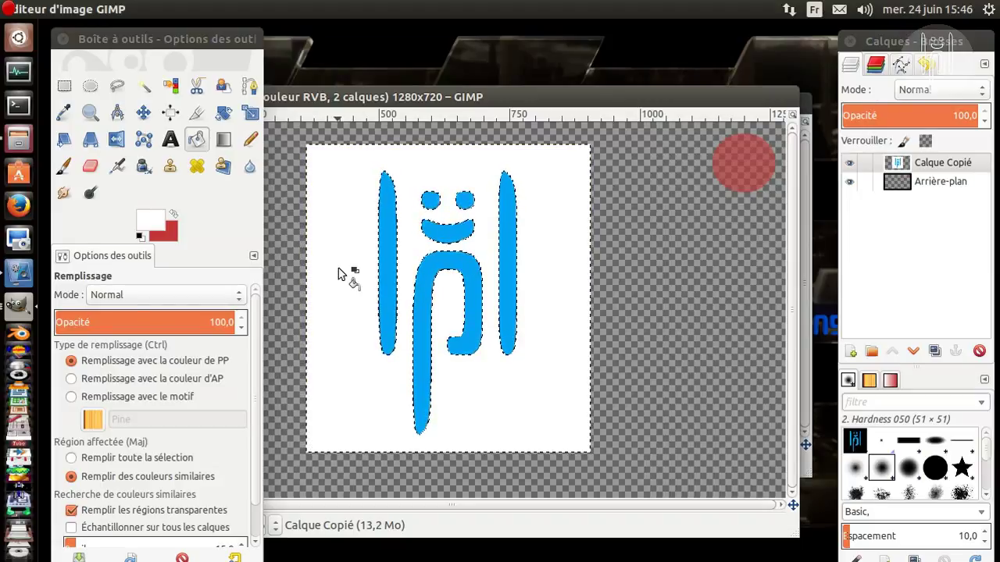
key("ctrl+x")
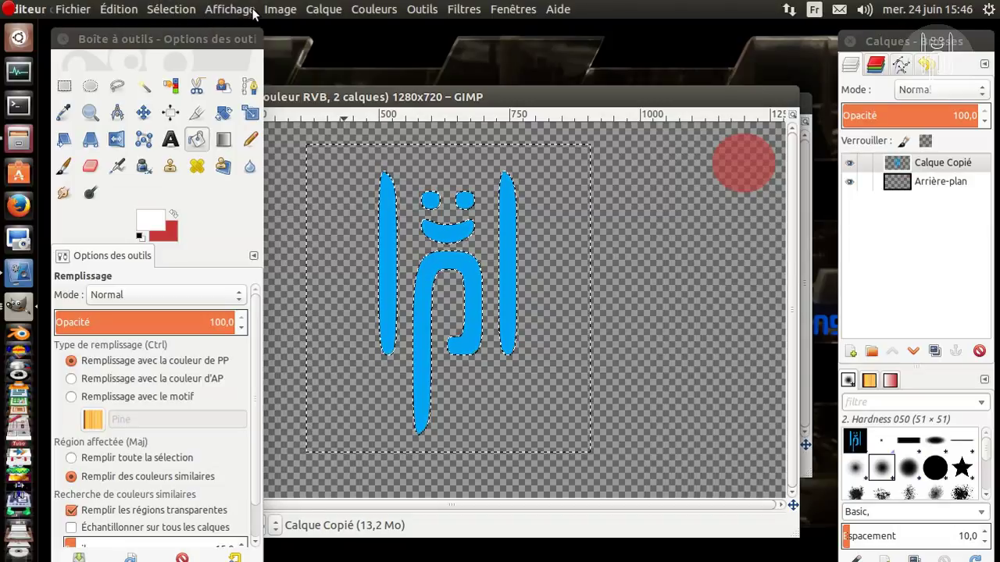
Step: Invert the selection to the logo's shapes and fill each of them with white
left_click(183, 13)
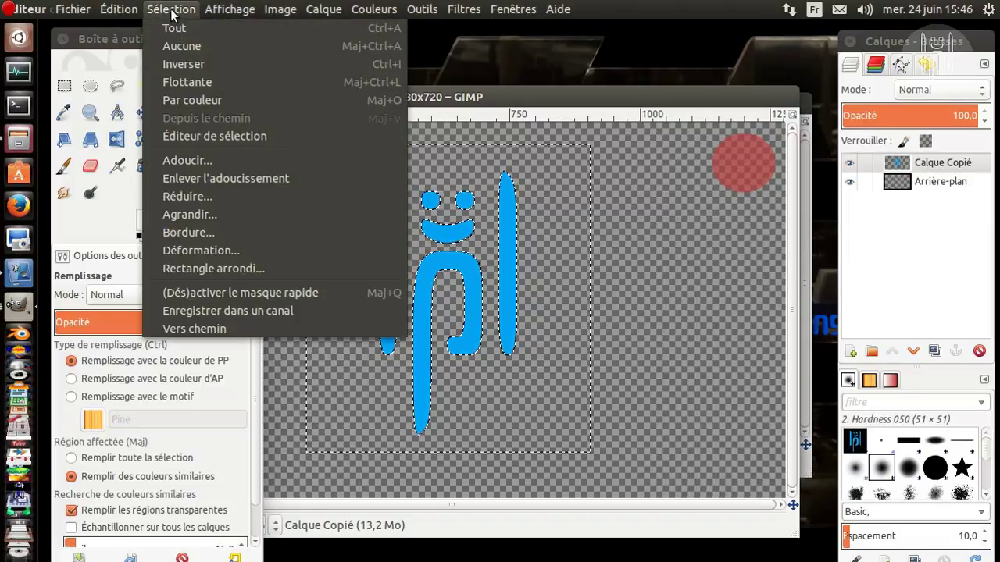
left_click(171, 66)
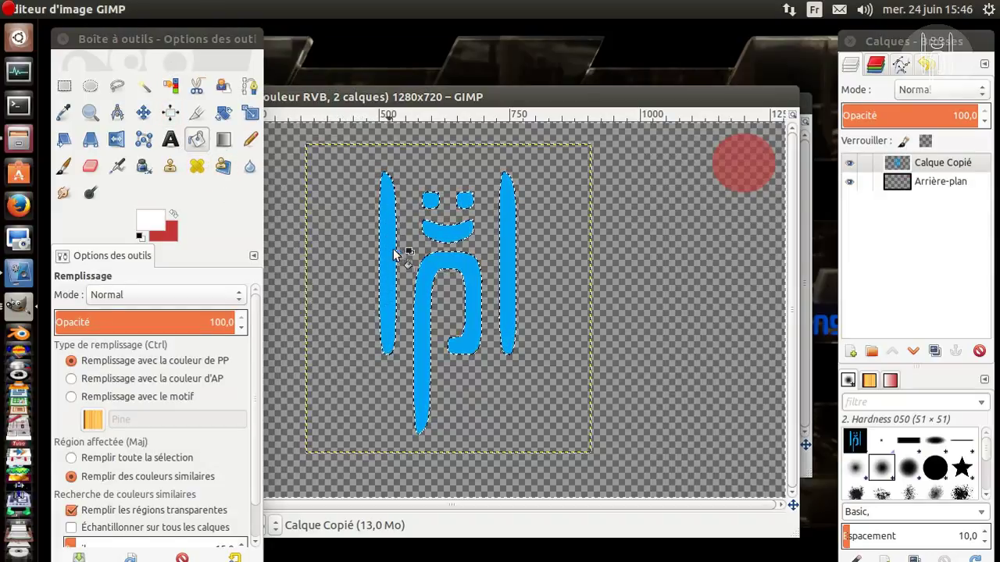
left_click(461, 345)
left_click(507, 320)
left_click(453, 231)
left_click(430, 202)
left_click(465, 202)
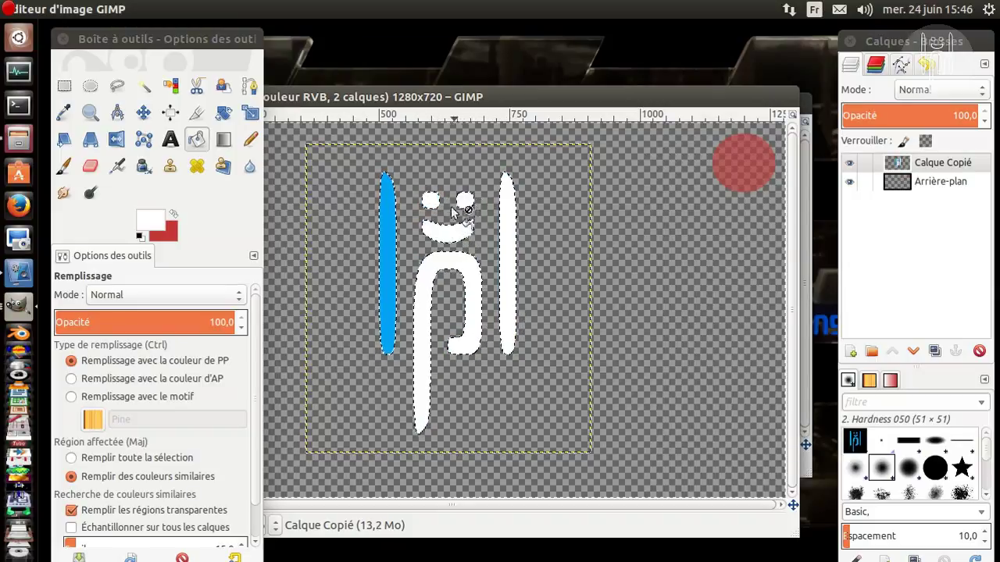
left_click(388, 268)
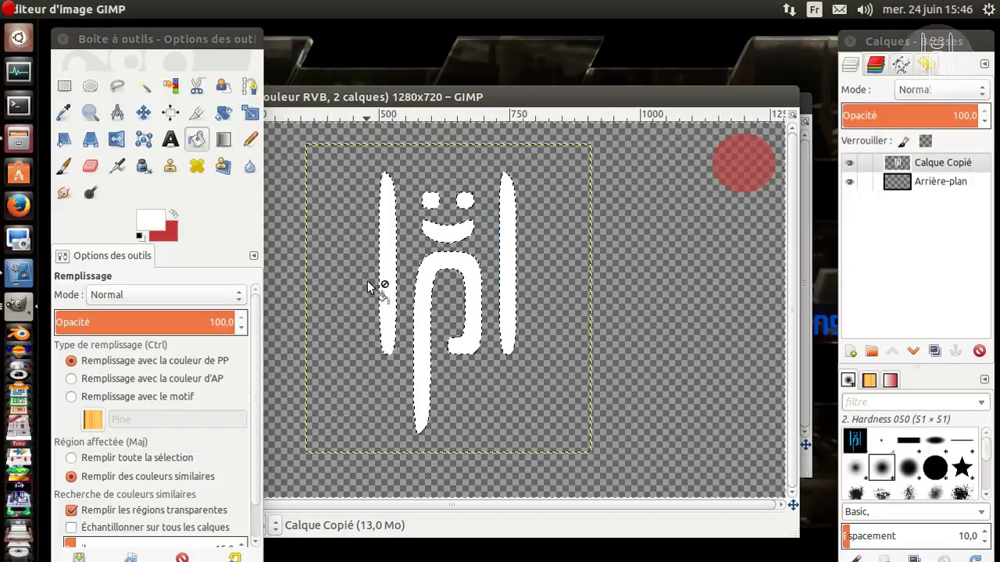
Step: Scale the Calque Copié logo layer down proportionally to about 100 px wide
left_click(959, 168)
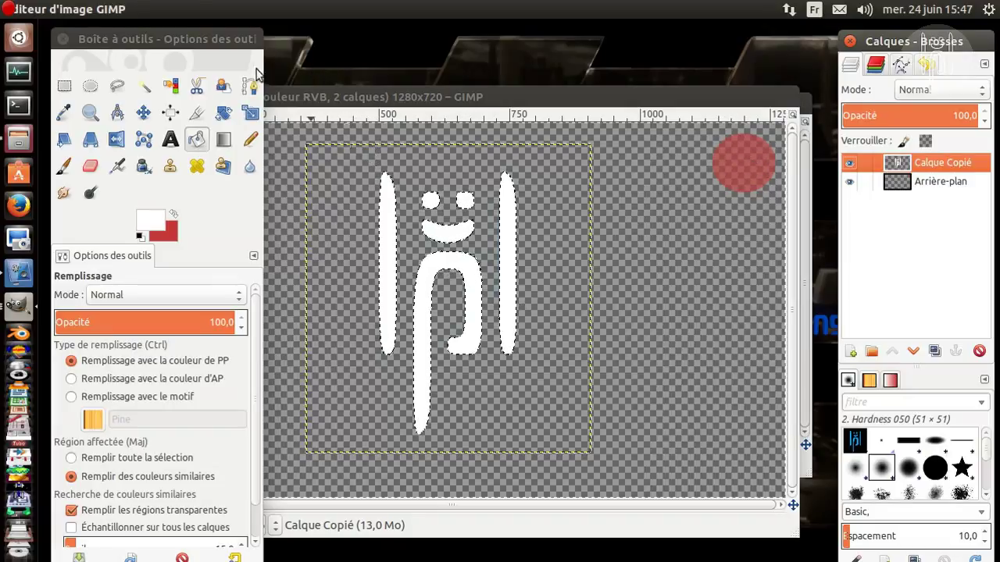
mouse_move(212, 14)
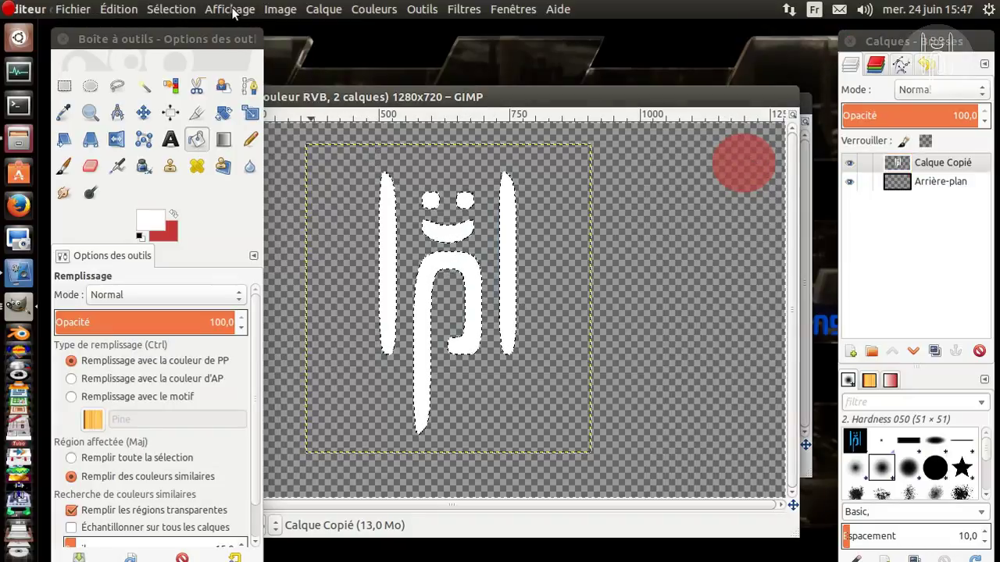
left_click(324, 10)
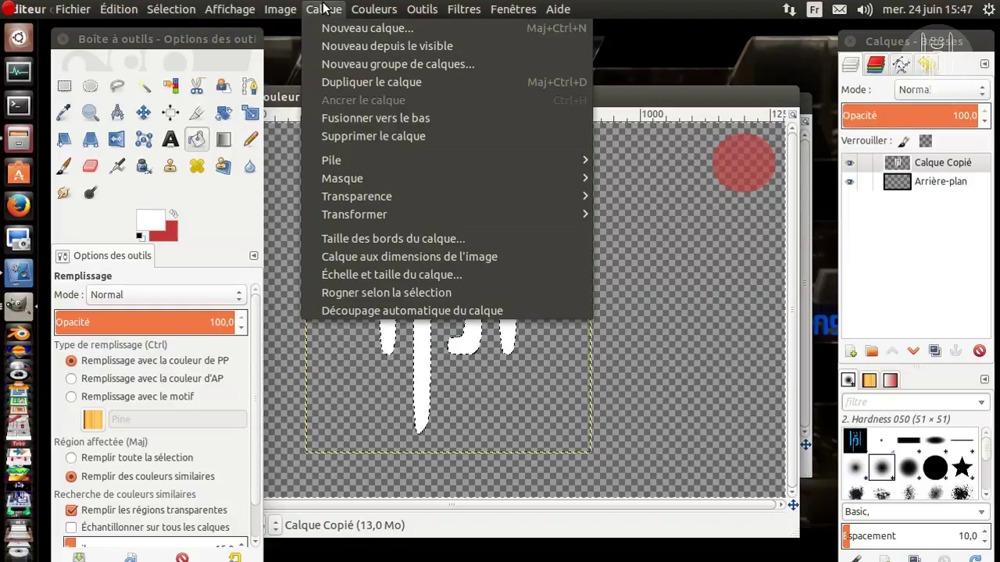
left_click(370, 275)
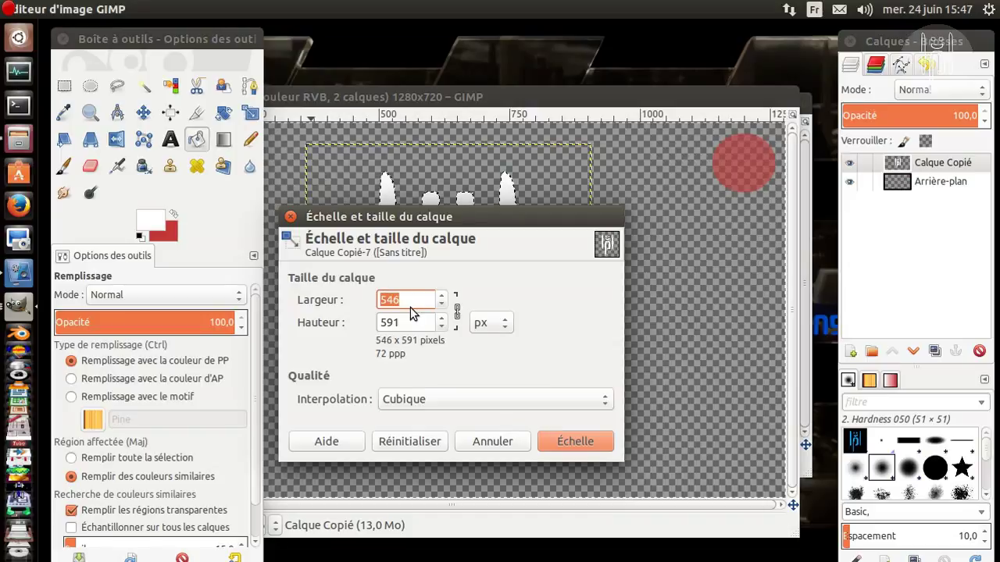
type("1092")
left_click(576, 442)
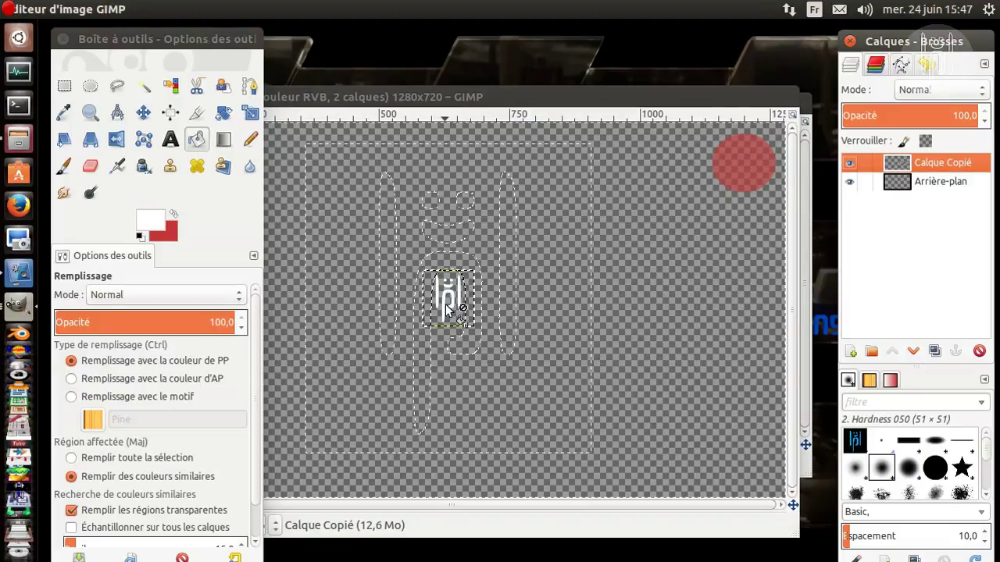
Step: Activate the Move tool and examine the quality of the scaled logo's edges up close
left_click(143, 113)
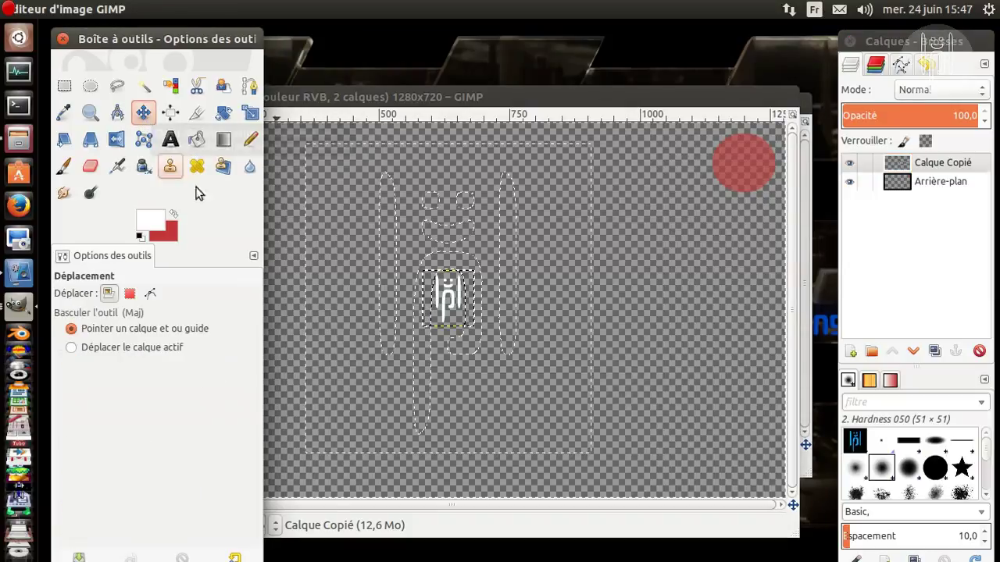
left_click(446, 298)
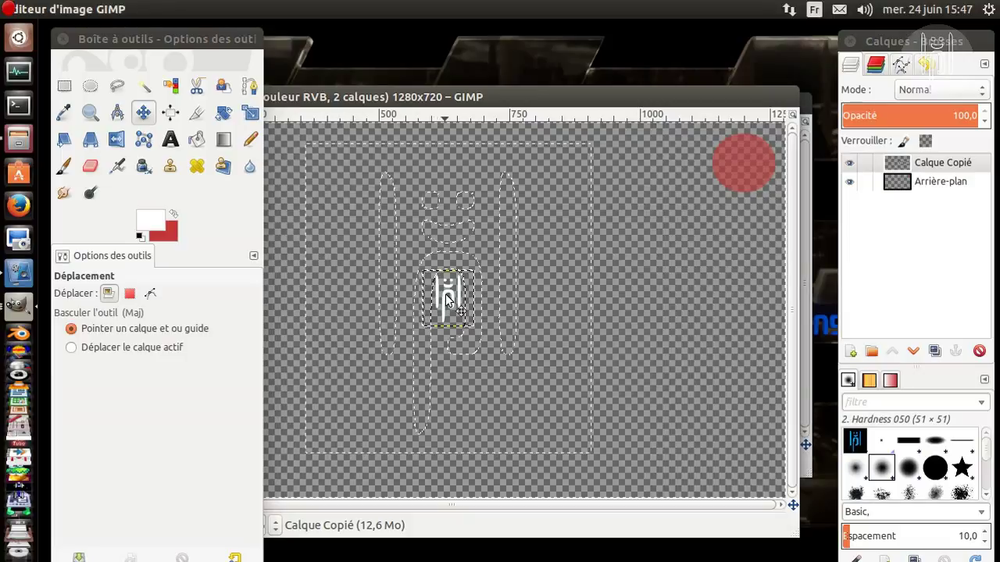
scroll(445, 300, "up", 1)
scroll(445, 300, "up", 2)
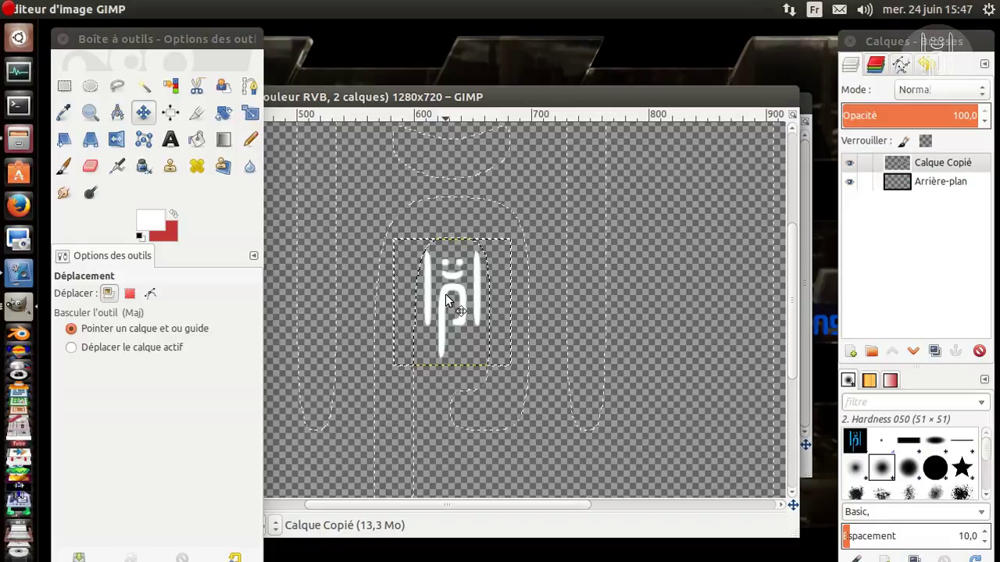
scroll(447, 301, "up", 1)
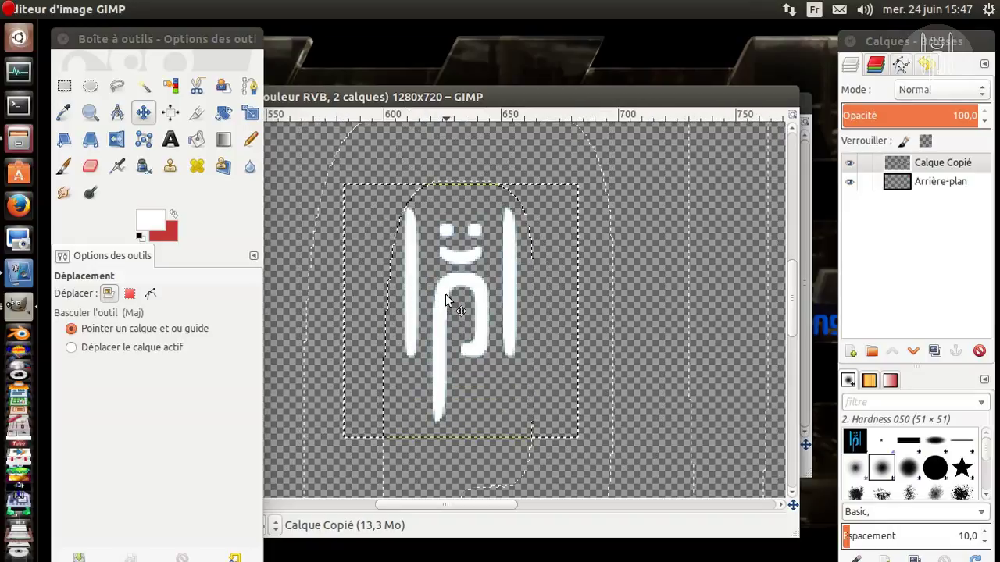
scroll(446, 294, "down", 1)
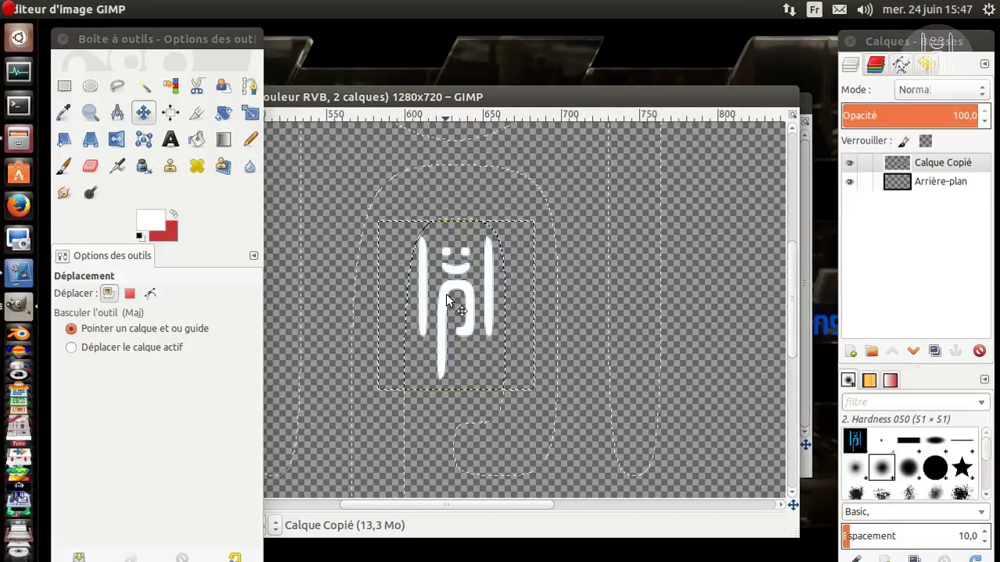
scroll(446, 293, "down", 1)
scroll(446, 293, "up", 1)
scroll(446, 294, "up", 2)
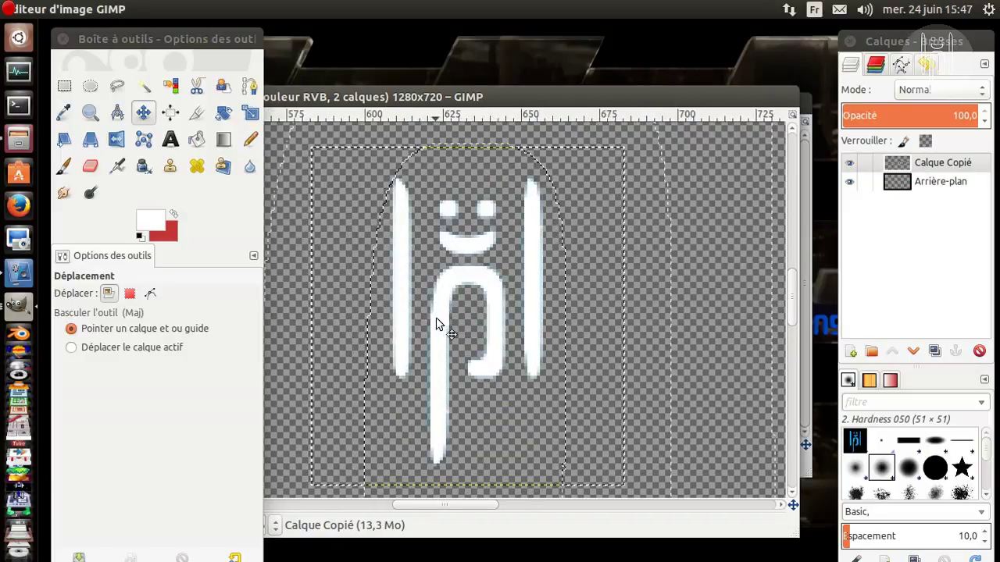
scroll(438, 318, "down", 3)
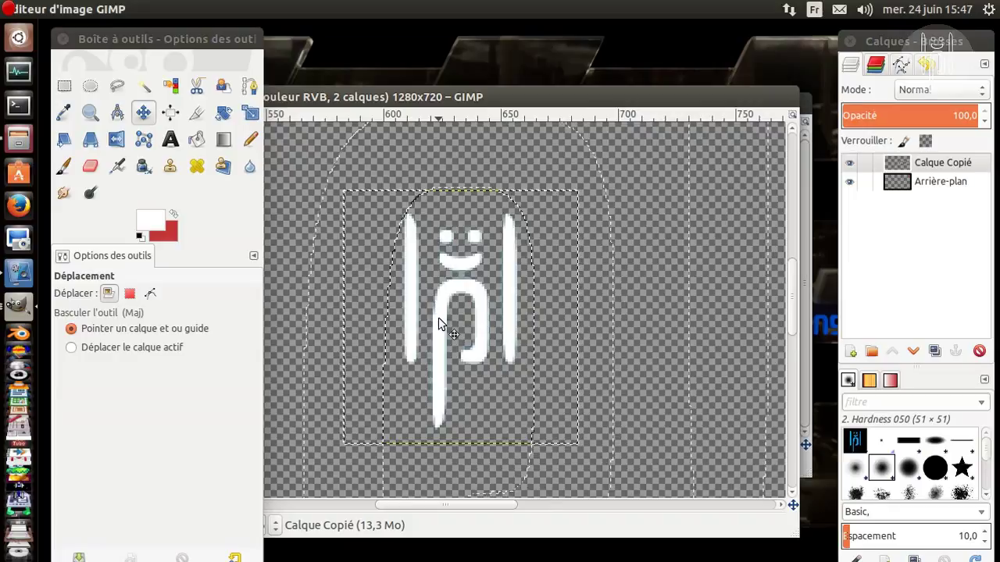
scroll(438, 317, "down", 2)
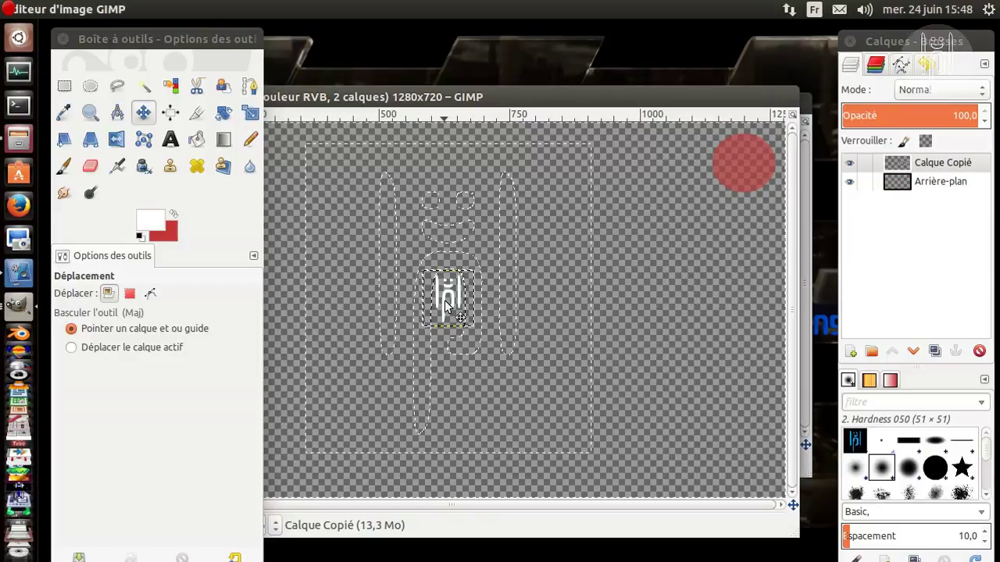
Step: Move the logo layer onto the red circle near the image's upper-right corner and fine-tune its centring
left_click(444, 307)
left_click_drag(444, 305, 739, 169)
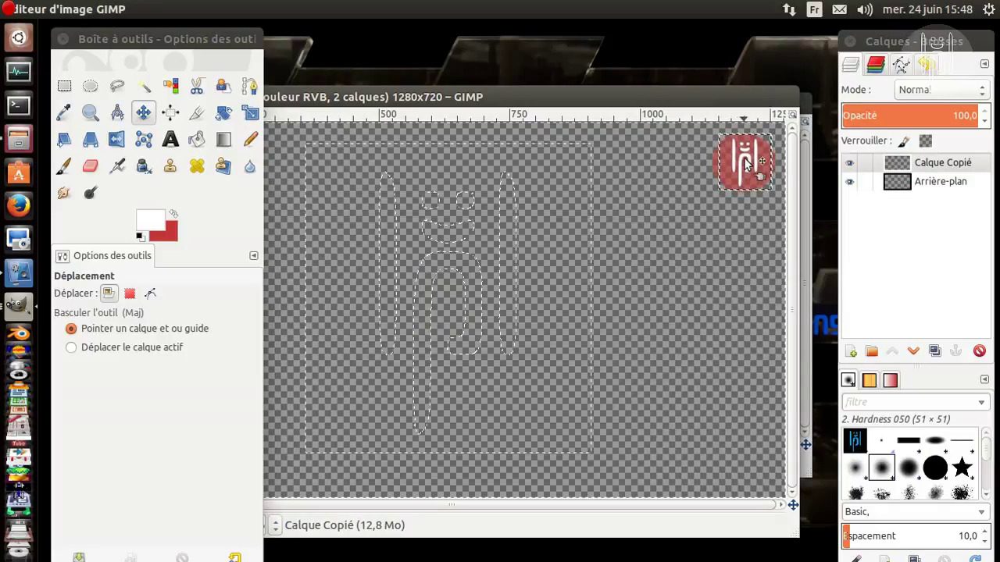
scroll(742, 161, "up", 1)
scroll(743, 161, "up", 3)
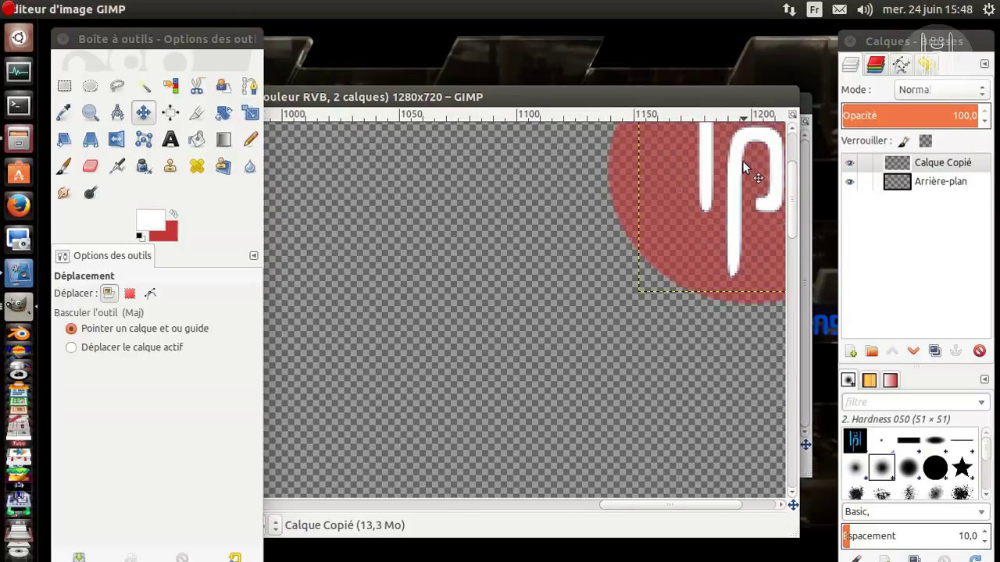
left_click_drag(643, 504, 681, 506)
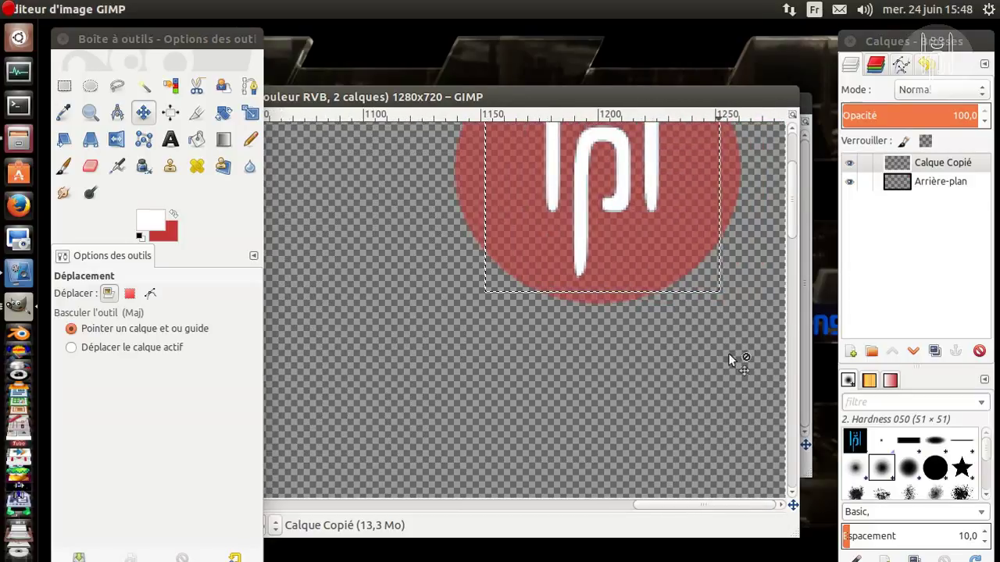
left_click_drag(791, 223, 791, 192)
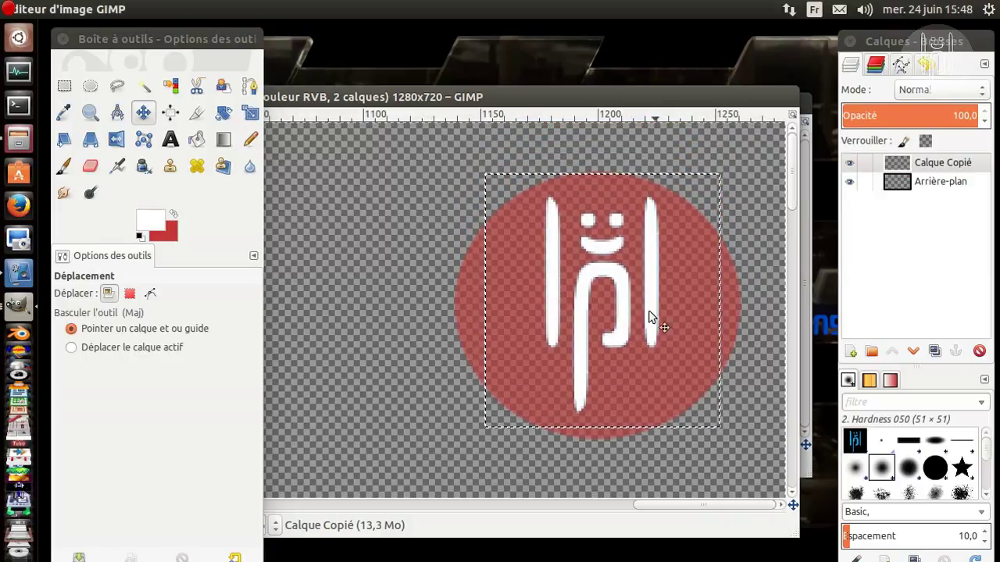
left_click_drag(581, 307, 580, 310)
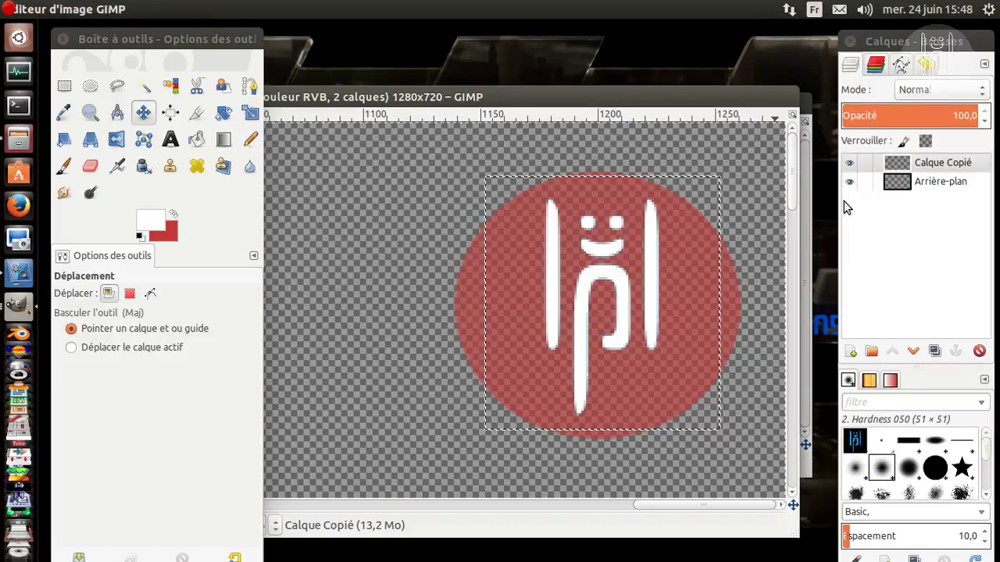
Step: Make the Arrière-plan layer active, check each layer by toggling its visibility, and leave the Calque Copié layer hidden
left_click(937, 184)
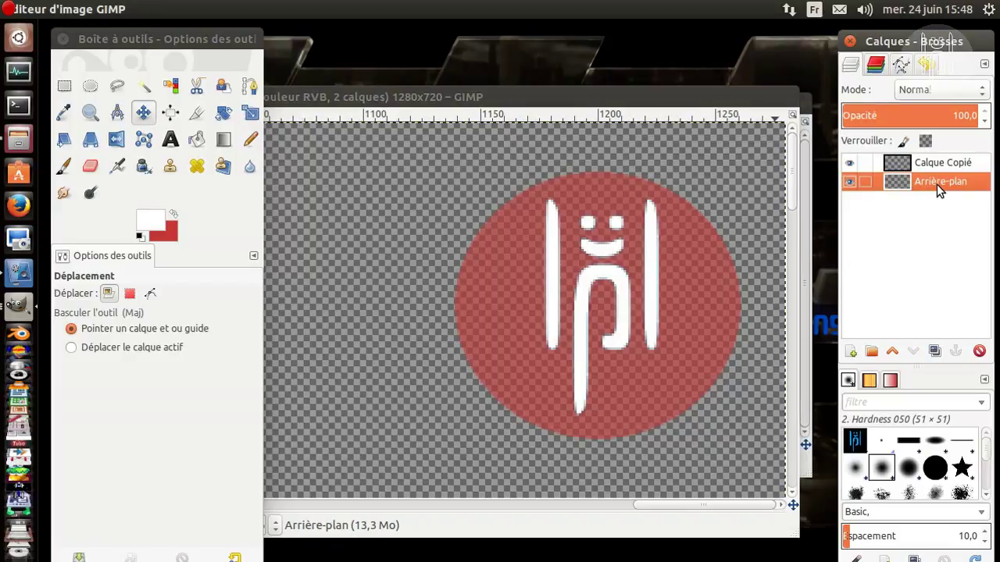
left_click(847, 182)
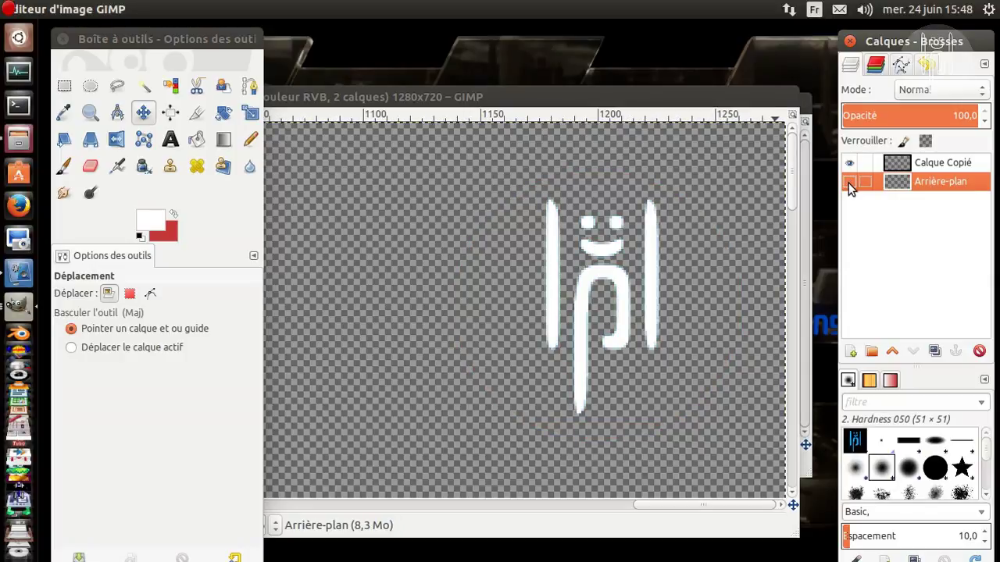
left_click(849, 183)
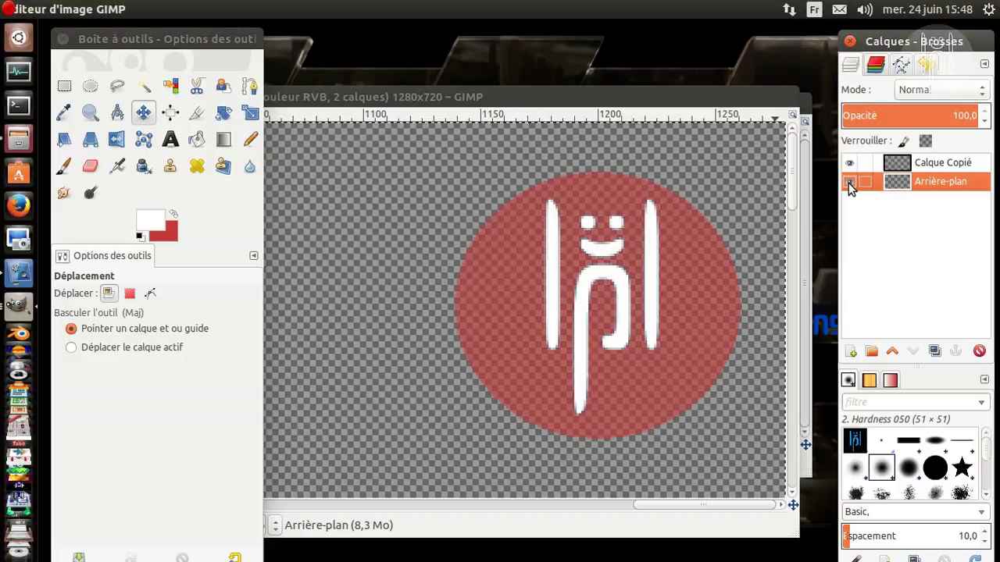
left_click(850, 168)
left_click(850, 167)
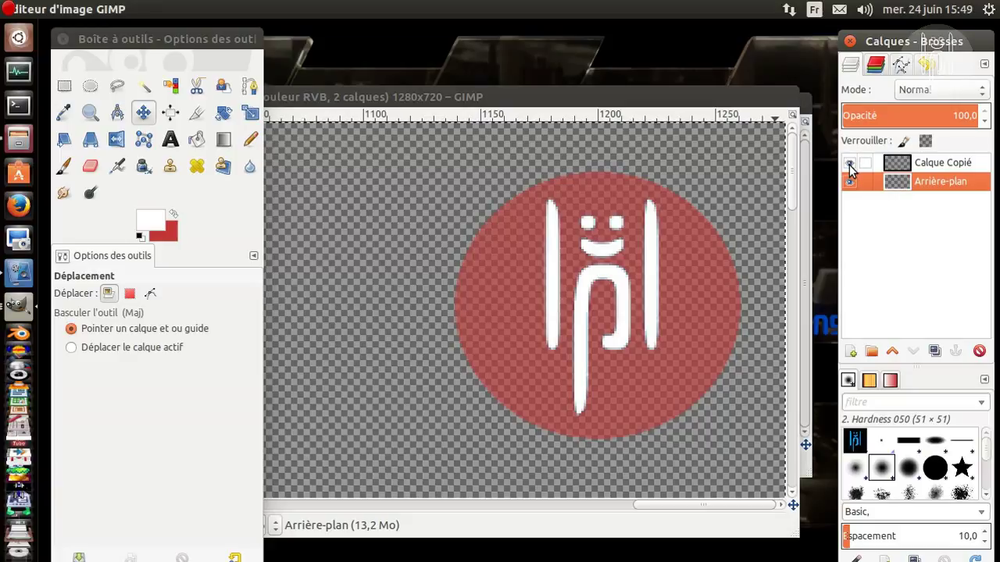
left_click(849, 165)
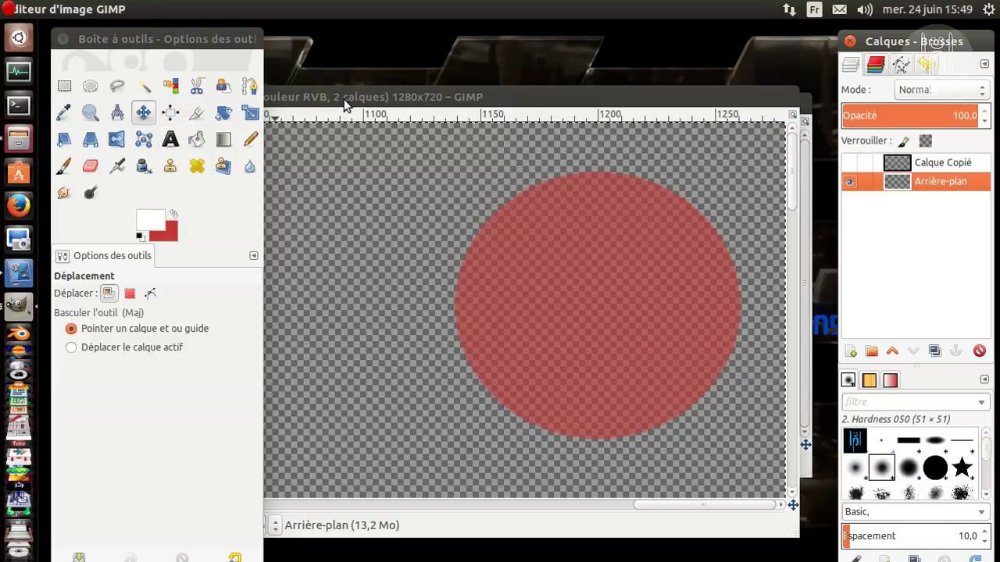
Step: Start a Gaussian blur on the Arrière-plan layer and bring the red circle into its preview
left_click(322, 92)
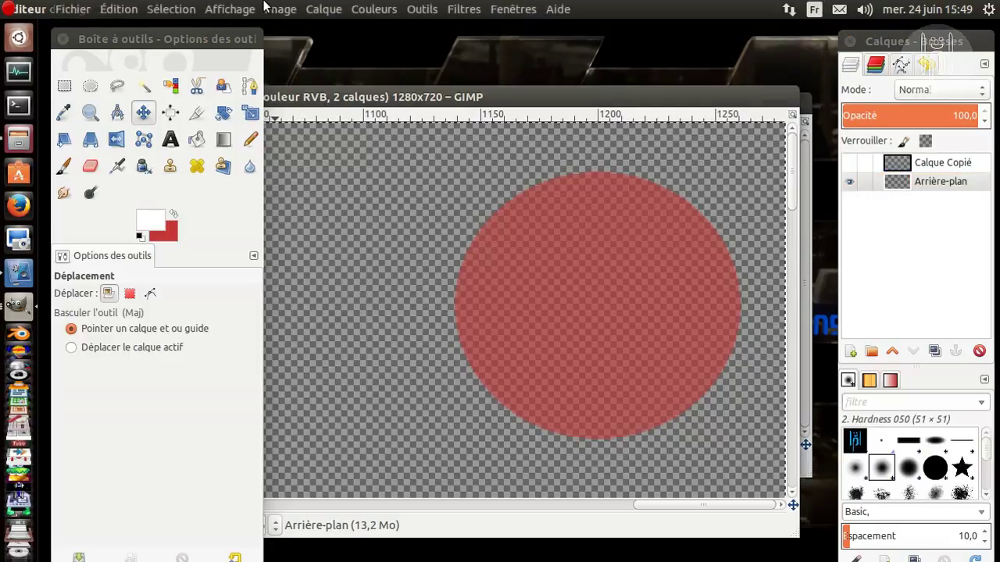
left_click(462, 9)
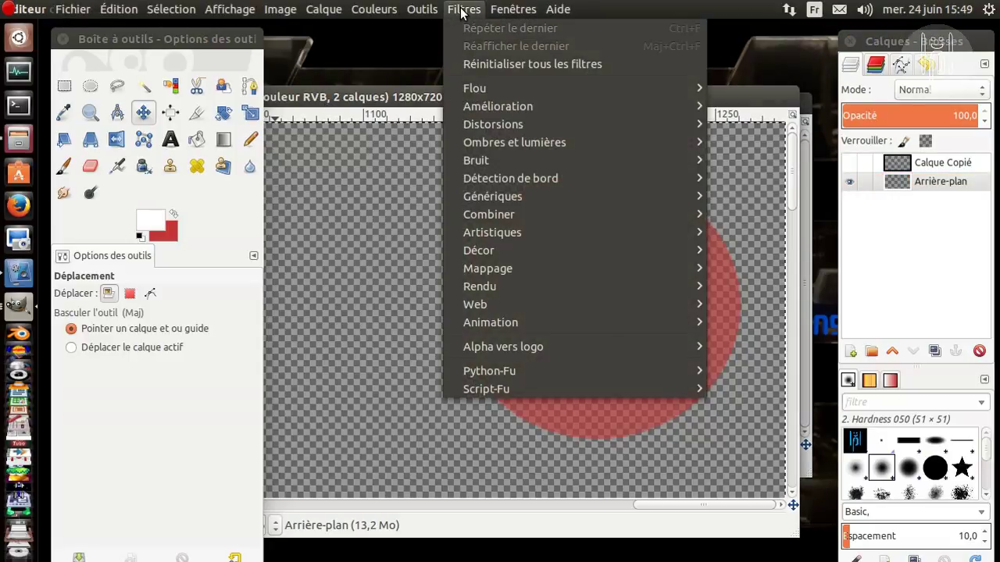
mouse_move(478, 89)
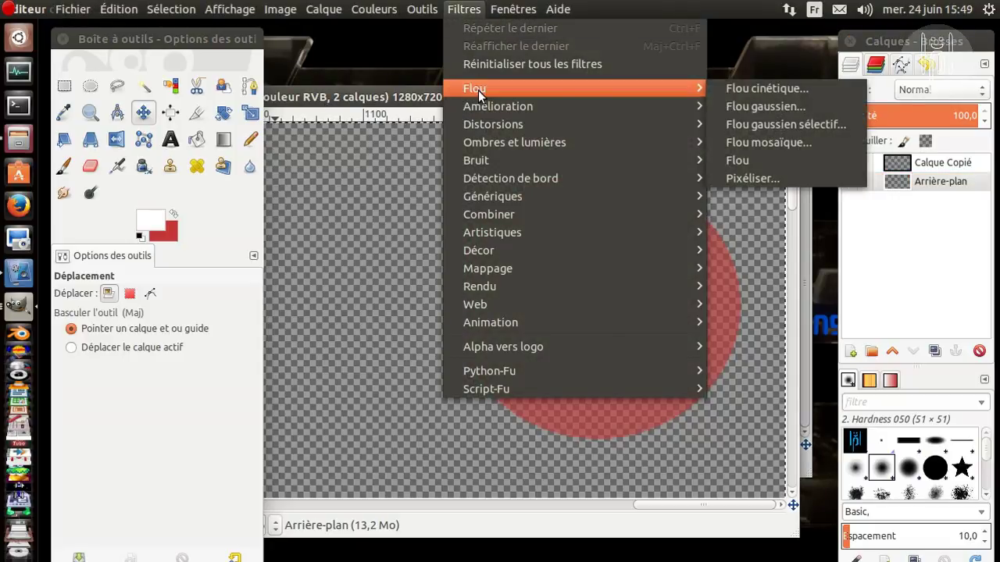
left_click(756, 111)
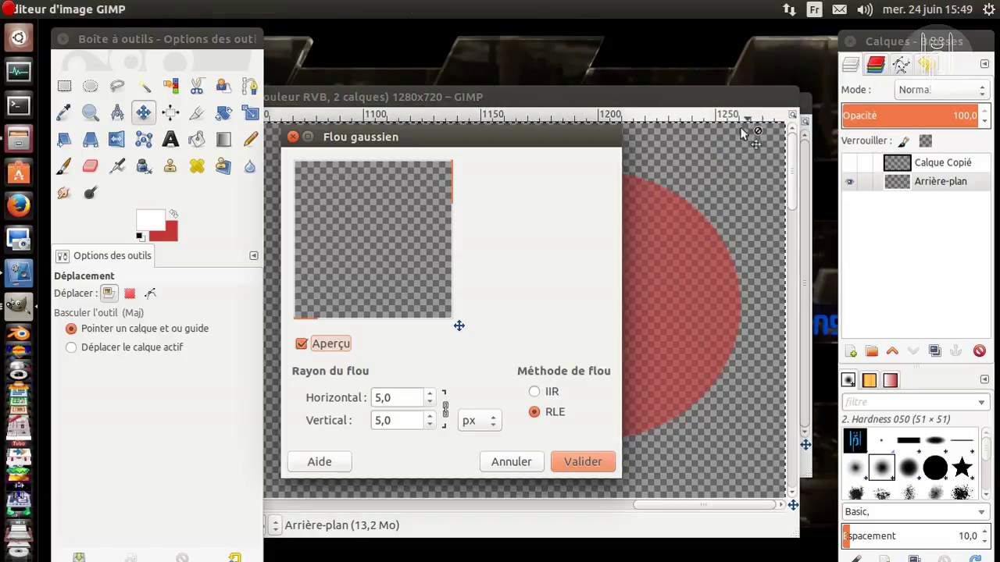
left_click_drag(430, 288, 290, 225)
left_click_drag(435, 271, 378, 263)
left_click_drag(432, 236, 315, 252)
left_click_drag(404, 245, 292, 261)
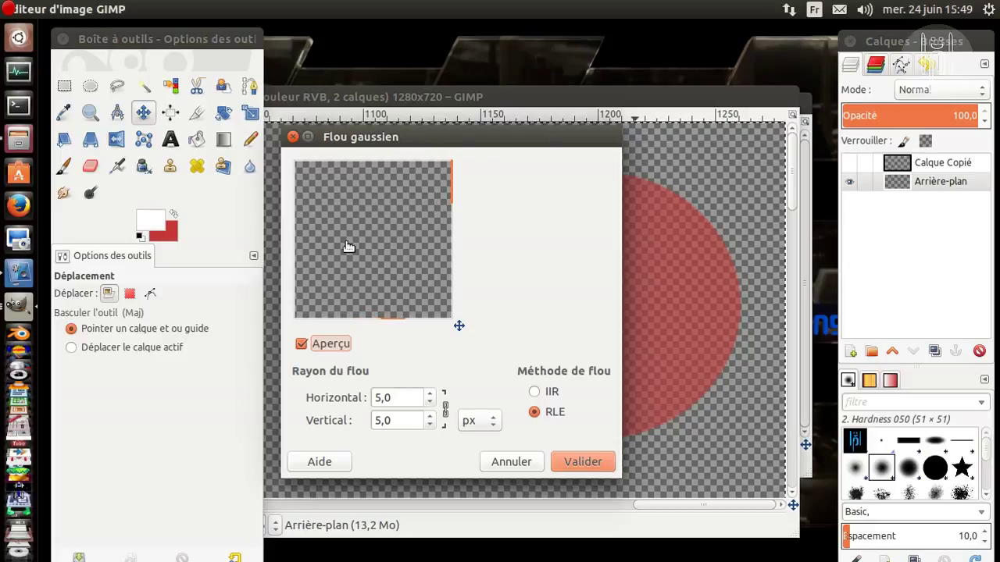
left_click_drag(442, 234, 313, 262)
left_click_drag(419, 262, 364, 269)
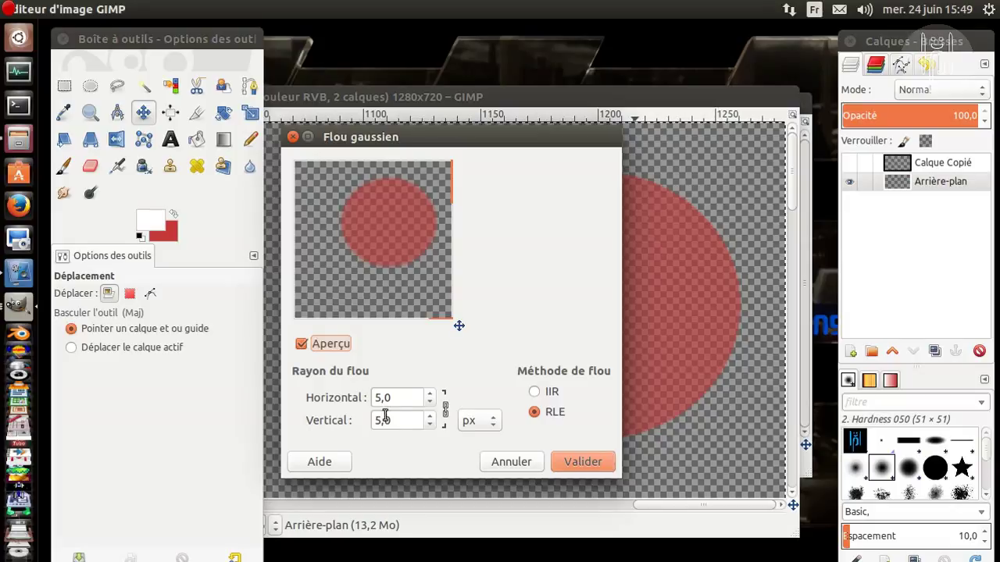
Step: Try unlinked blur radii with a horizontal value of 10, and restore it to 5 with both radii linked
left_click(445, 412)
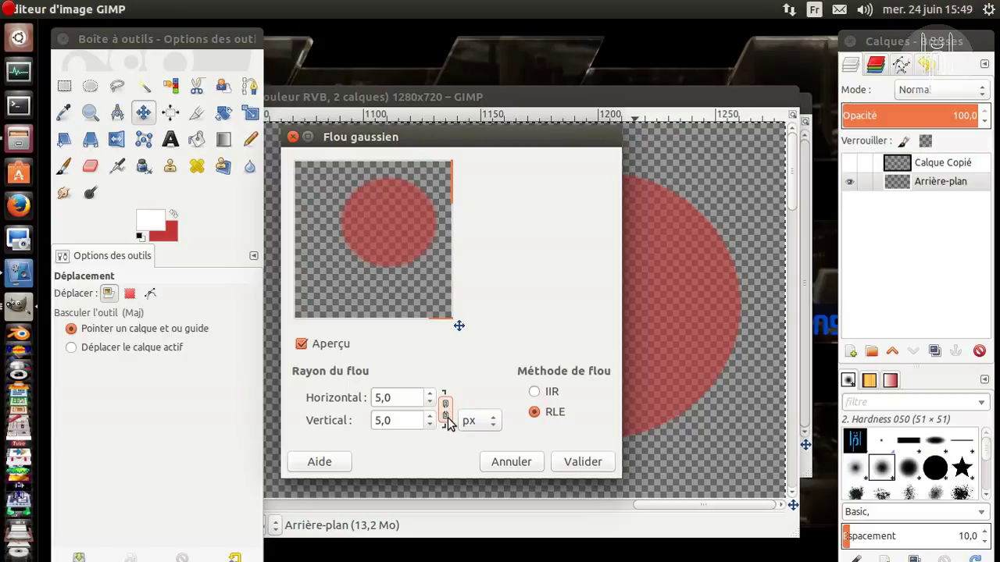
left_click_drag(398, 399, 366, 399)
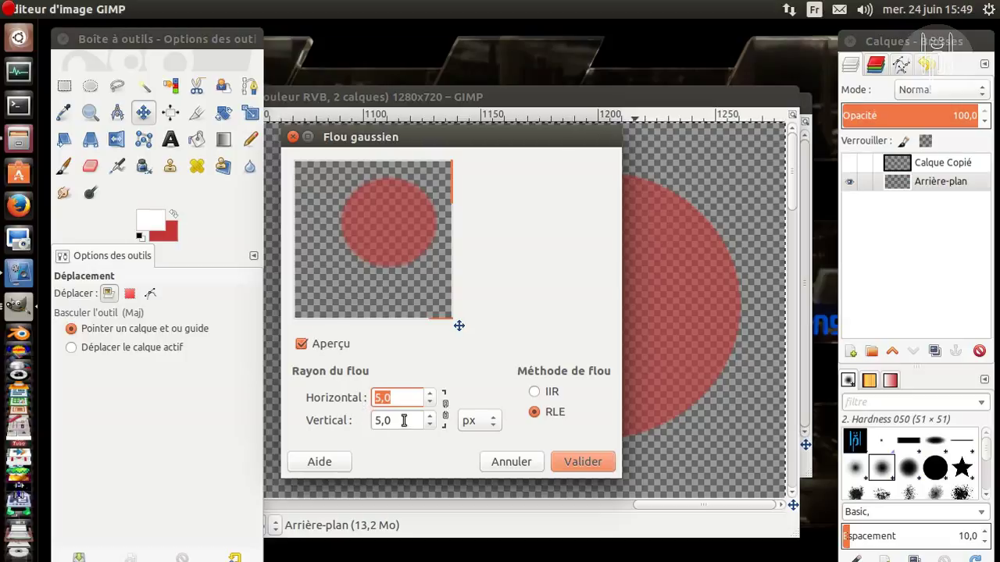
type("10")
left_click(397, 420)
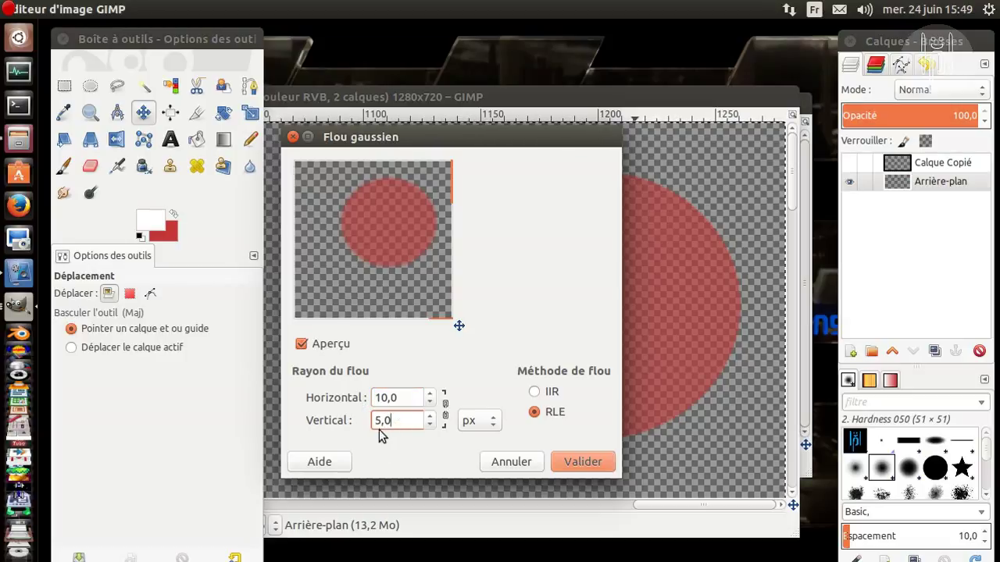
left_click_drag(404, 399, 366, 400)
type("5")
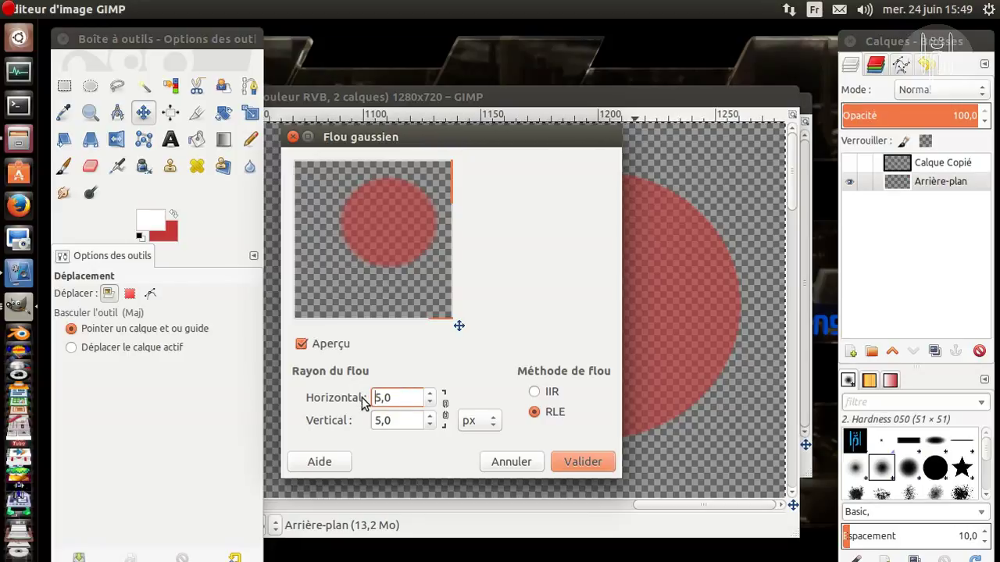
left_click(445, 409)
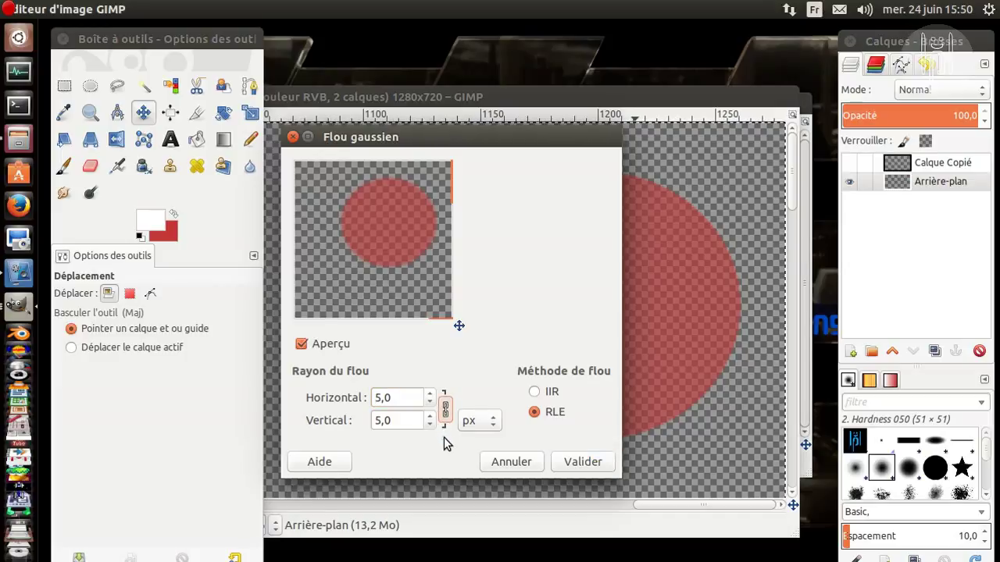
Step: Look through the available radius units, keep px, and try a linked Gaussian blur radius of 60
left_click(495, 426)
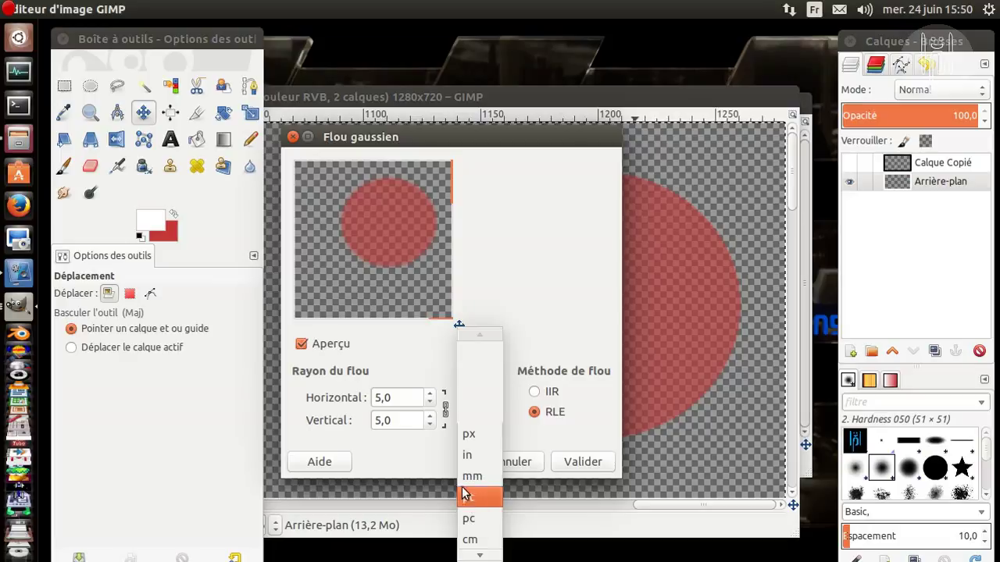
left_click(411, 460)
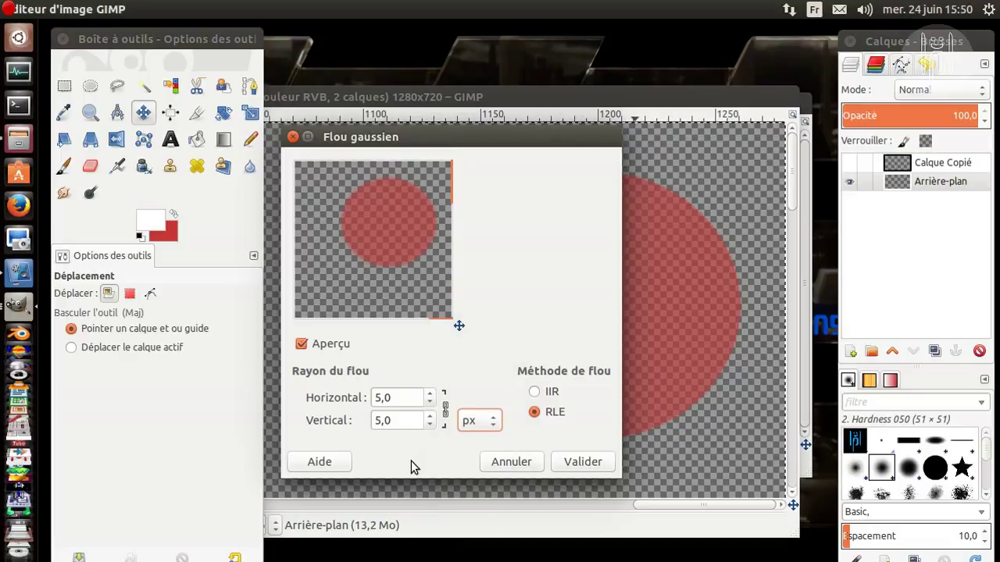
left_click_drag(393, 399, 367, 405)
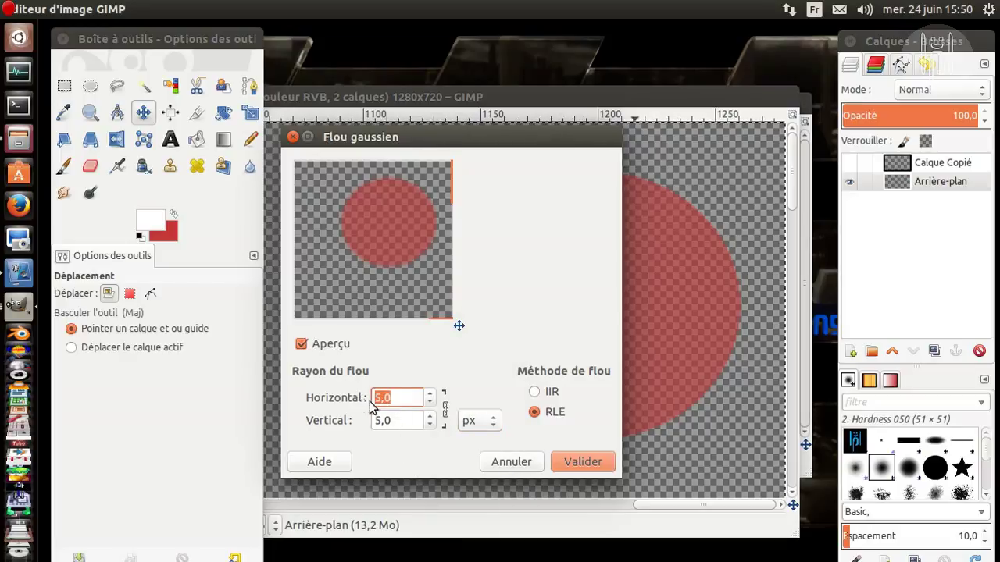
type("60")
key("Return")
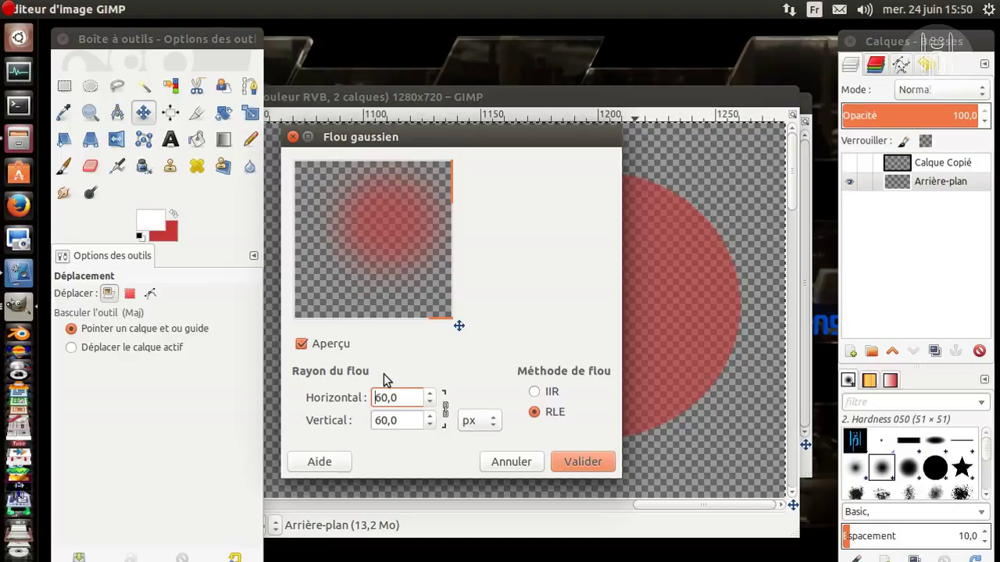
Step: Compare linked blur radii of 50 and 20 px in the preview
left_click_drag(397, 397, 357, 403)
type("50")
left_click(395, 421)
type("20")
key("Return")
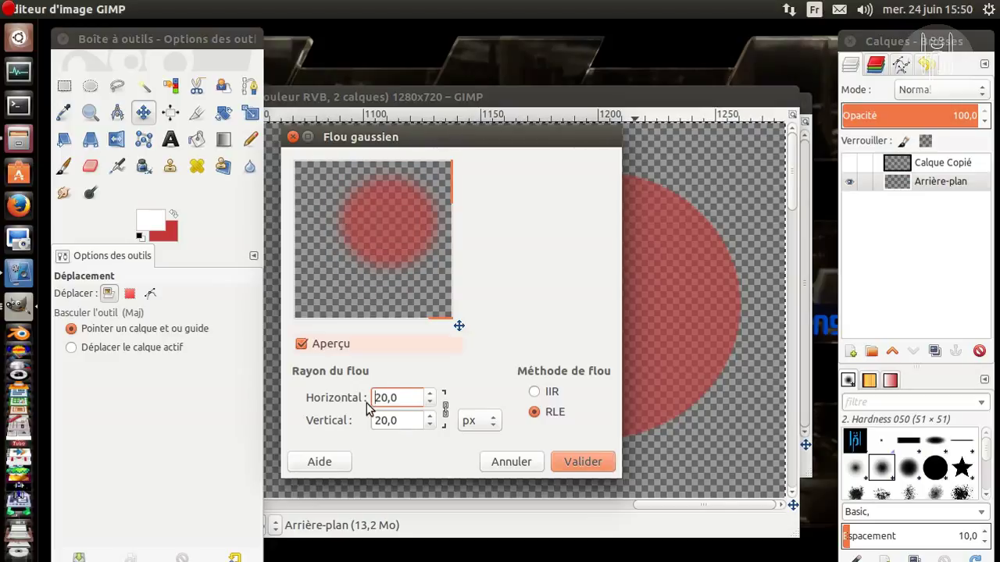
Step: Set both linked blur radii to 50 px and apply the Gaussian blur to the red circle
left_click_drag(402, 397, 371, 397)
type("50")
left_click(407, 420)
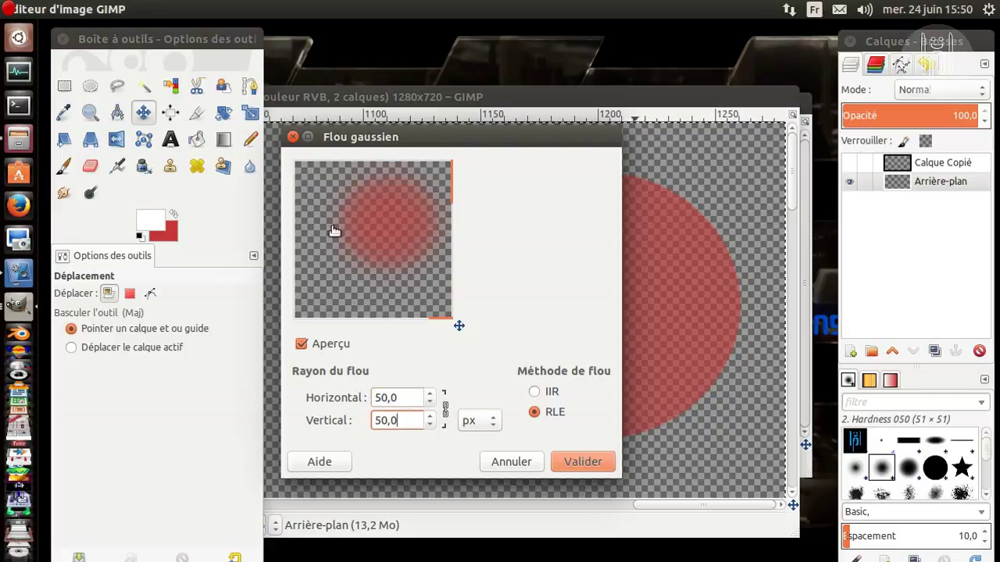
left_click(583, 461)
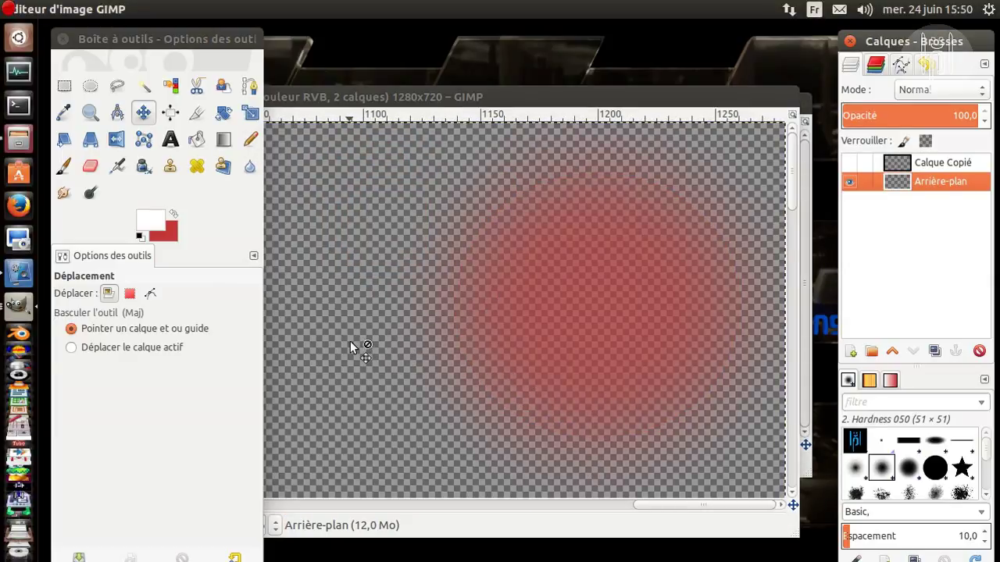
Step: Briefly show the Calque Copié layer over the blurred circle, hide it again, and undo the Gaussian blur
left_click(849, 163)
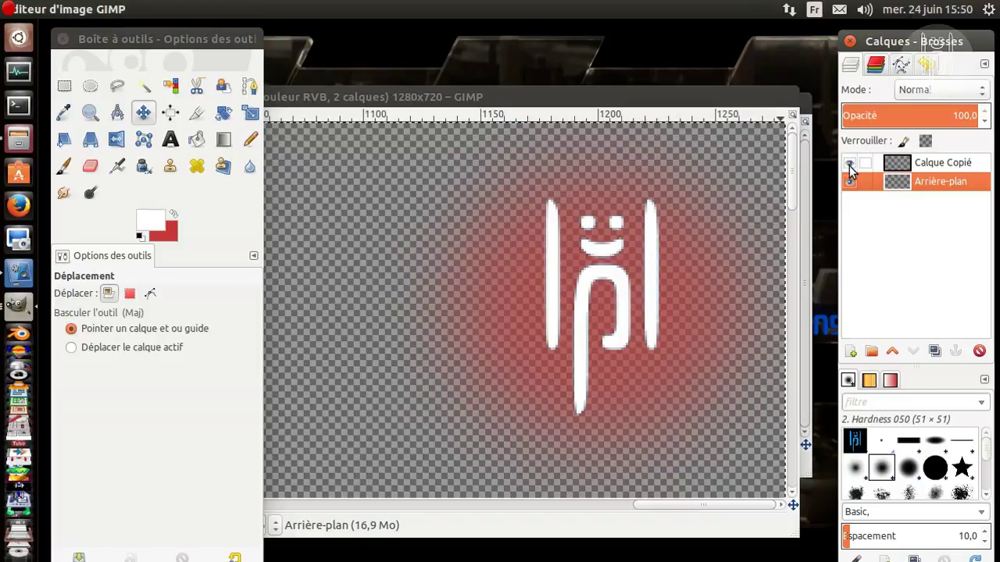
left_click(849, 164)
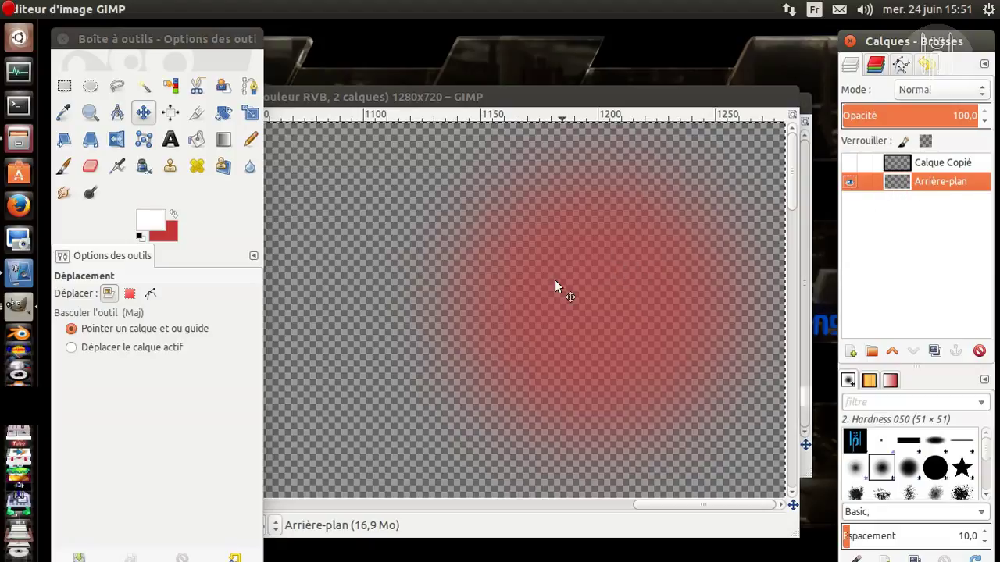
key("ctrl+z")
key("ctrl+z")
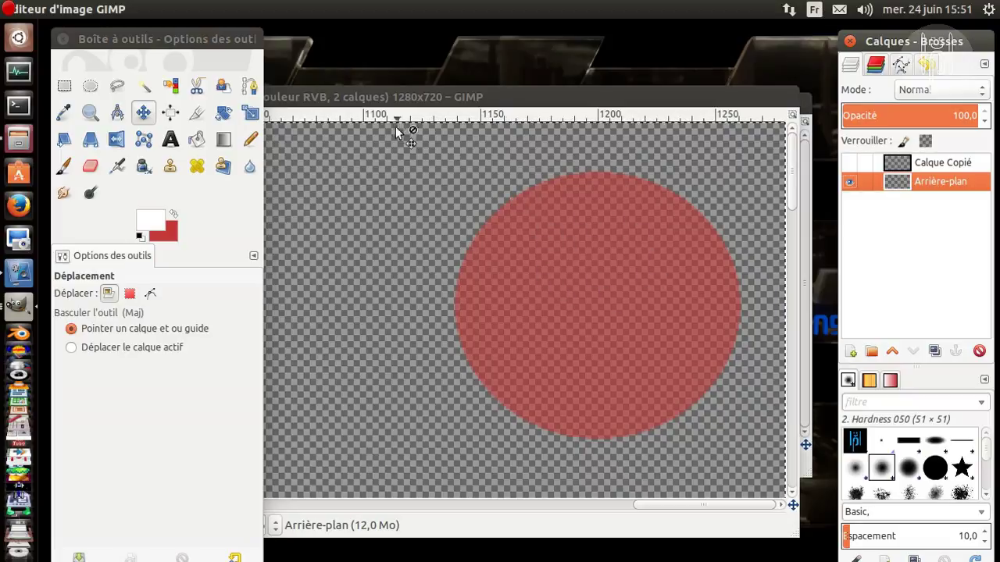
Step: Reapply the Gaussian blur to the Arrière-plan layer with the same 50 px radii
left_click(414, 95)
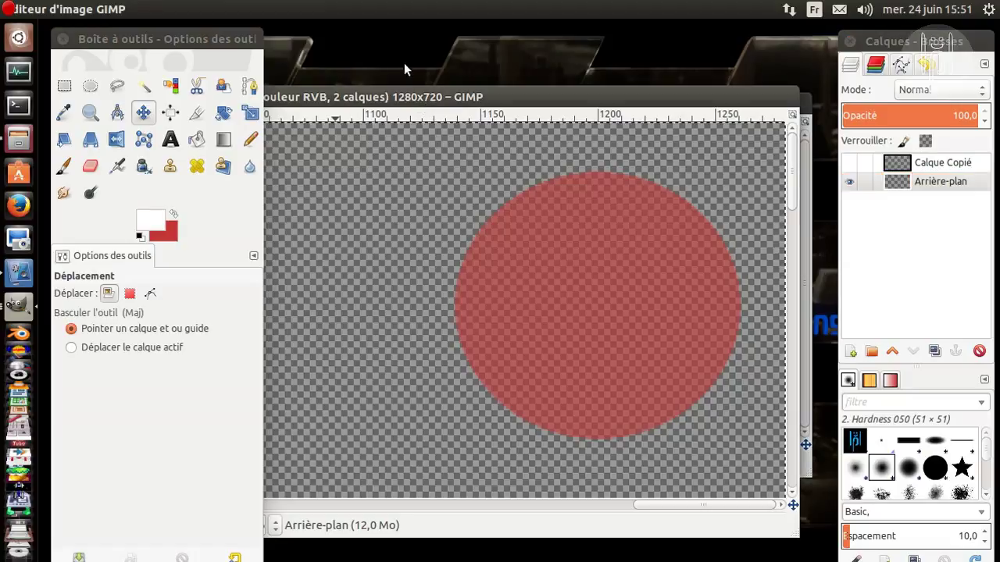
left_click(463, 9)
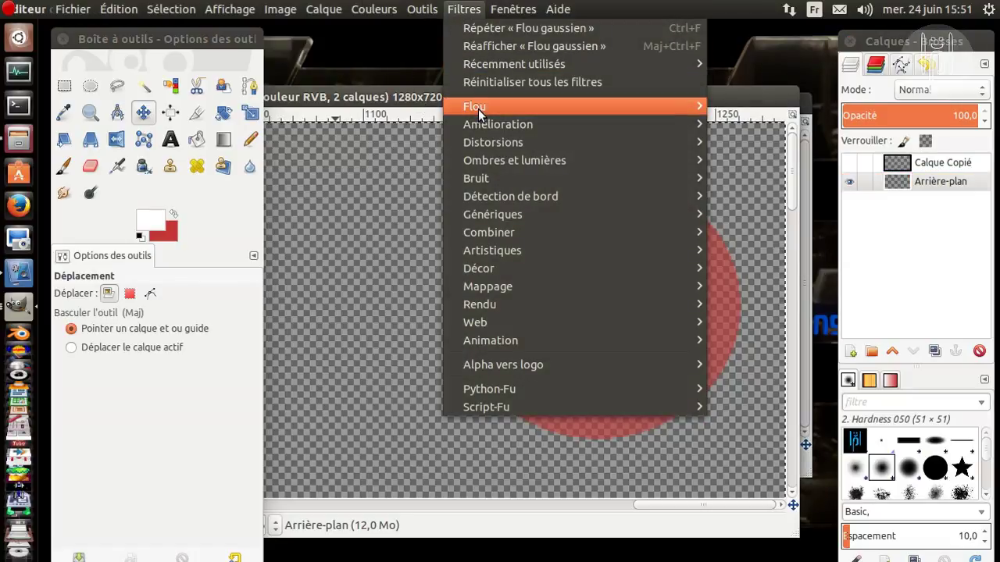
mouse_move(478, 108)
left_click(737, 123)
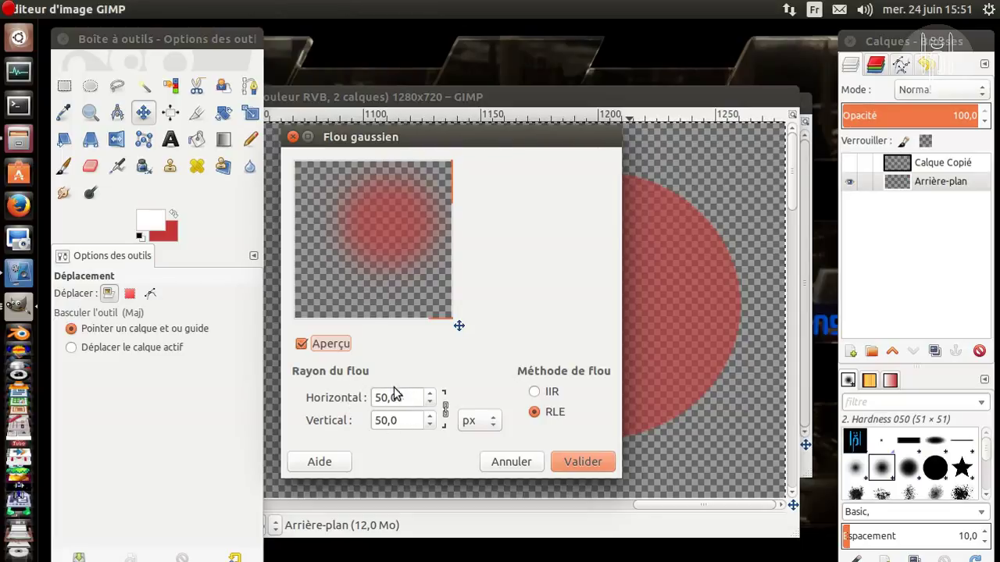
left_click(564, 466)
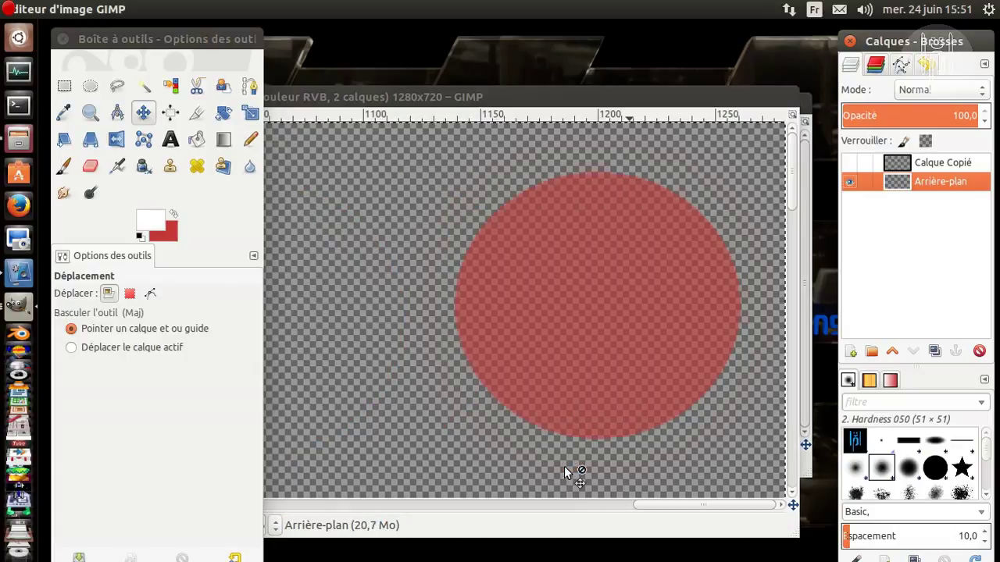
Step: Make the Calque Copié layer visible and merge it down onto the Arrière-plan layer
left_click(850, 163)
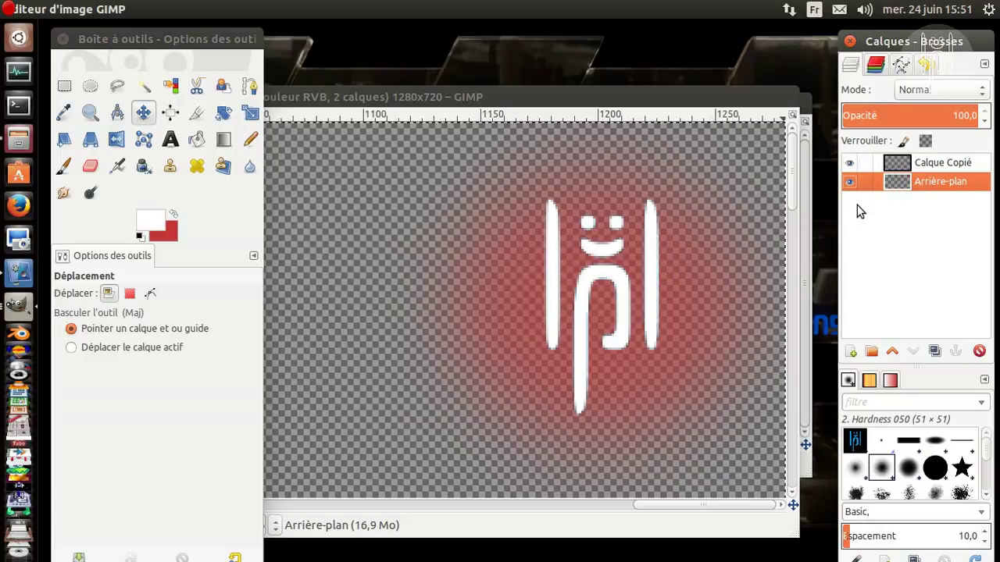
left_click(948, 161)
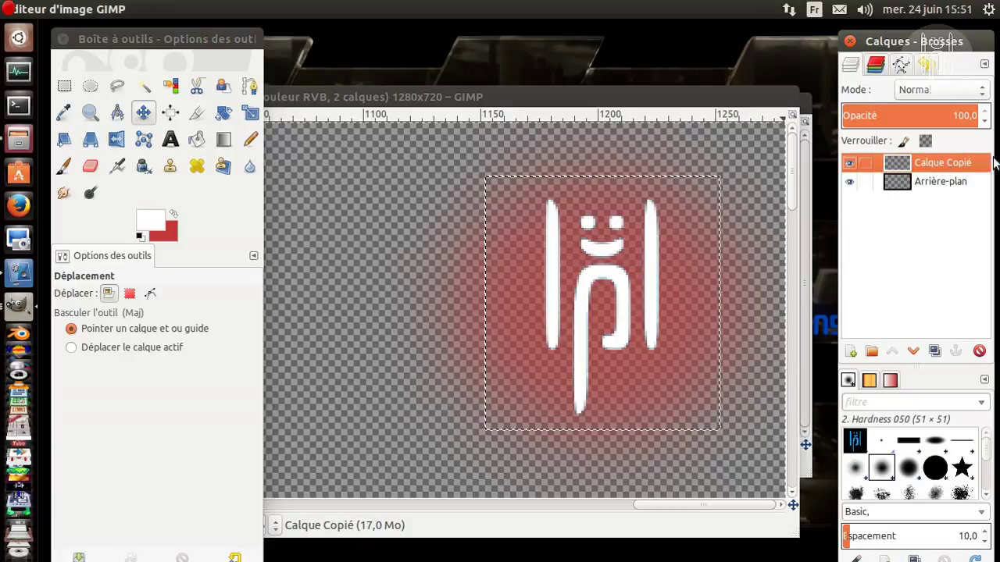
right_click(929, 163)
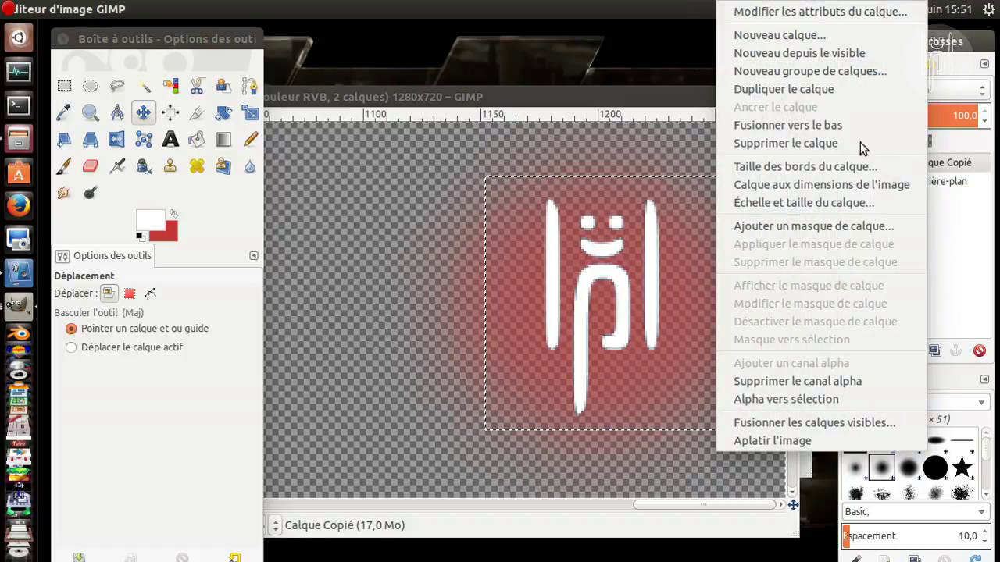
left_click(798, 126)
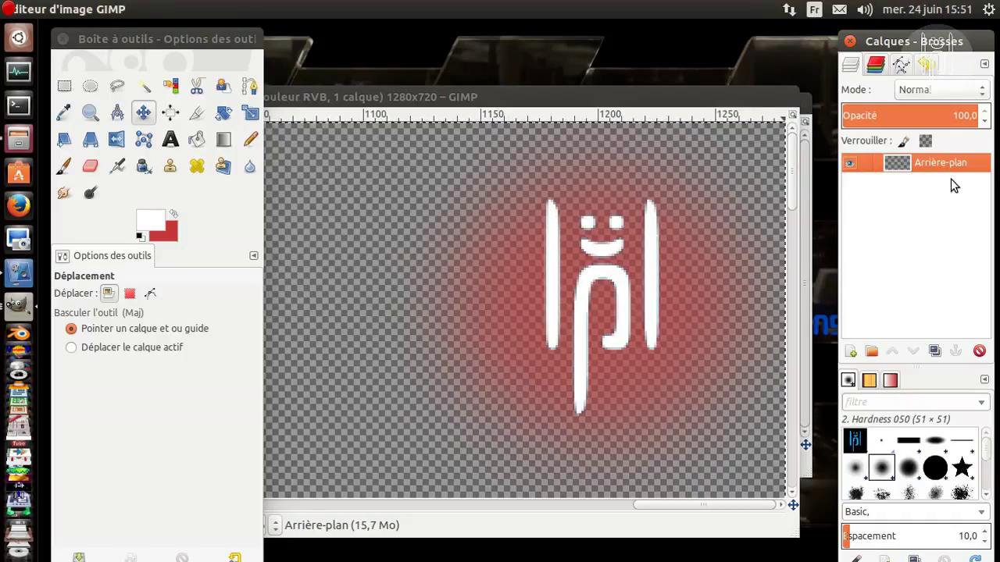
Step: Start exporting the image and choose the LE_PC_LIBRE/Tutoriels/Gimp folder on save2 as the destination
left_click(487, 98)
left_click_drag(488, 98, 519, 92)
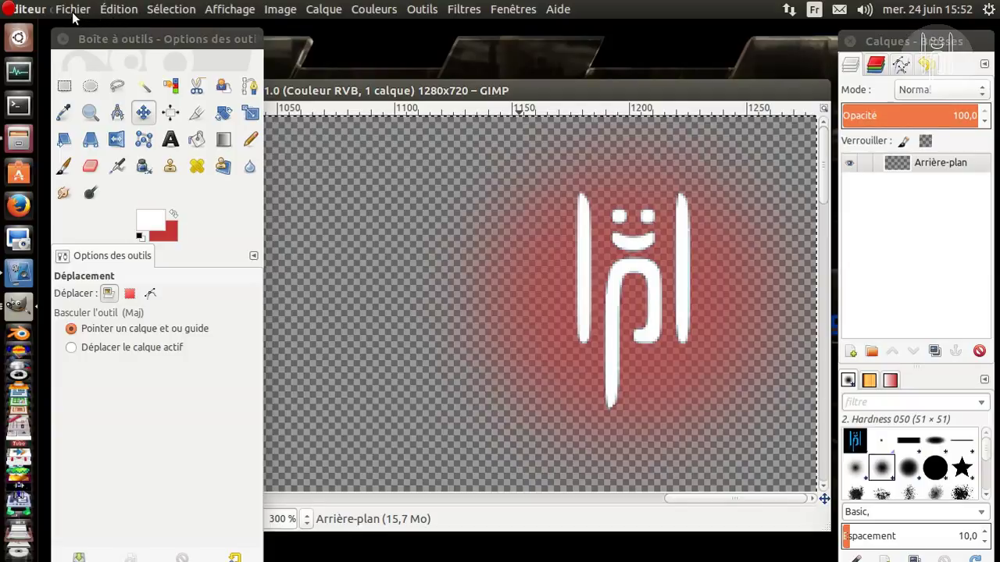
left_click(70, 10)
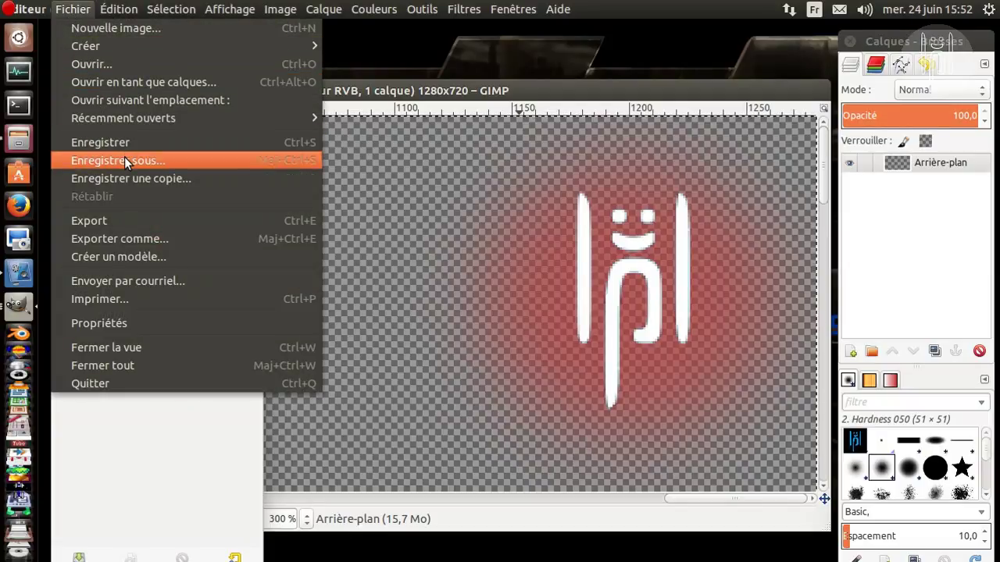
left_click(131, 238)
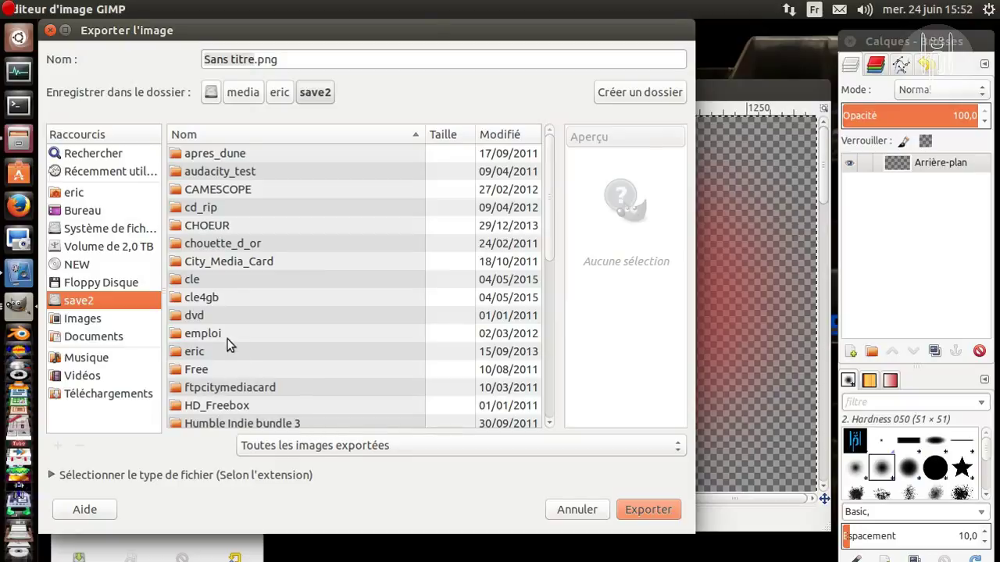
scroll(225, 383, "down", 2)
double_click(221, 386)
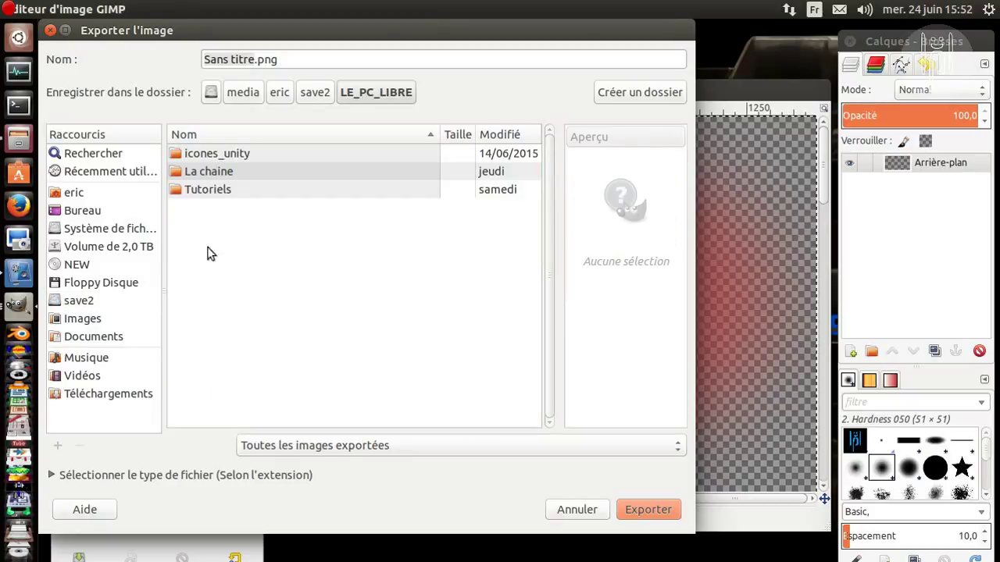
double_click(215, 190)
double_click(212, 207)
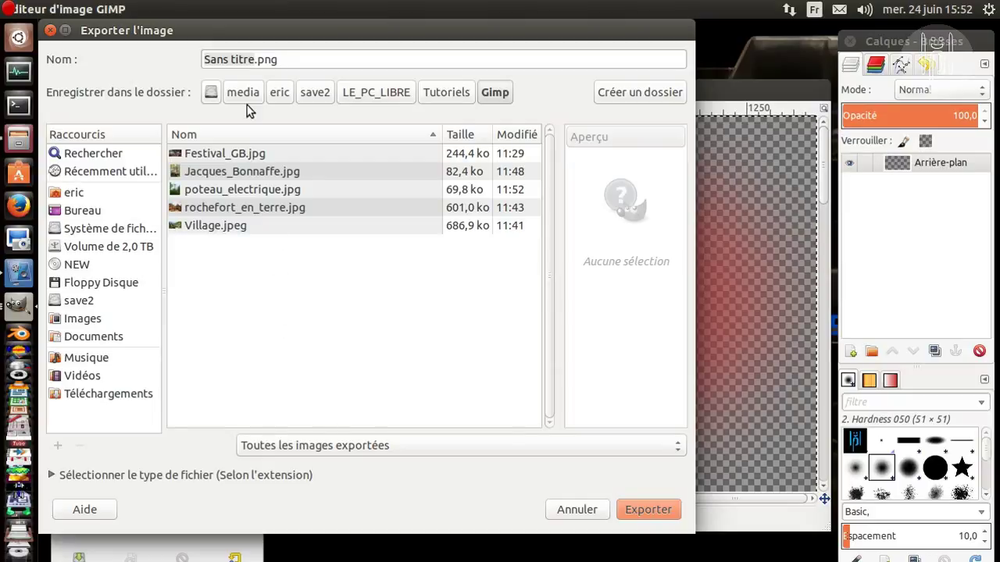
Step: Name the exported file overlay_lpl.png
left_click(252, 61)
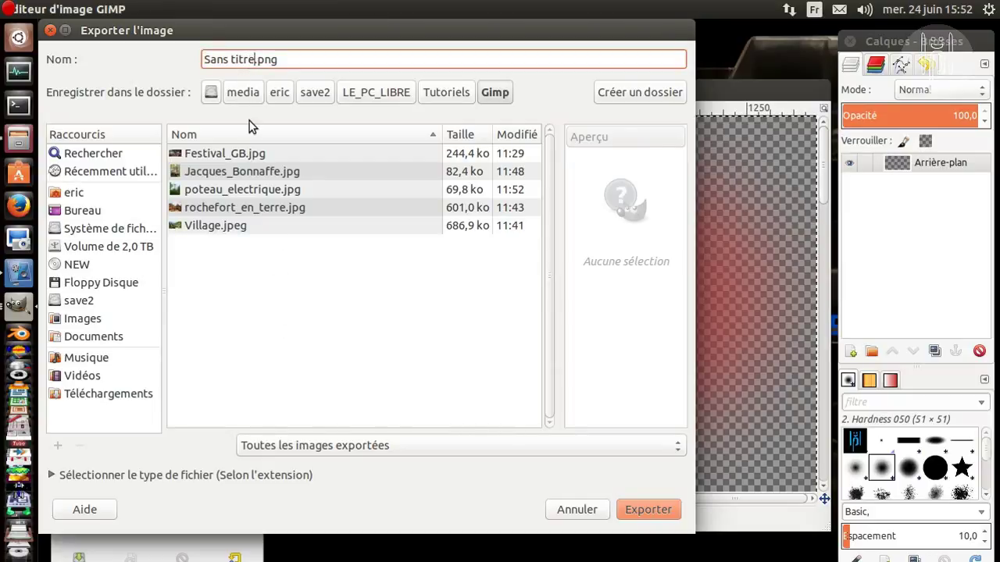
key("BackSpace")
key("BackSpace")
key("BackSpace")
key("BackSpace")
key("BackSpace")
key("BackSpace")
key("BackSpace")
key("BackSpace")
key("BackSpace")
key("BackSpace")
type("overlay")
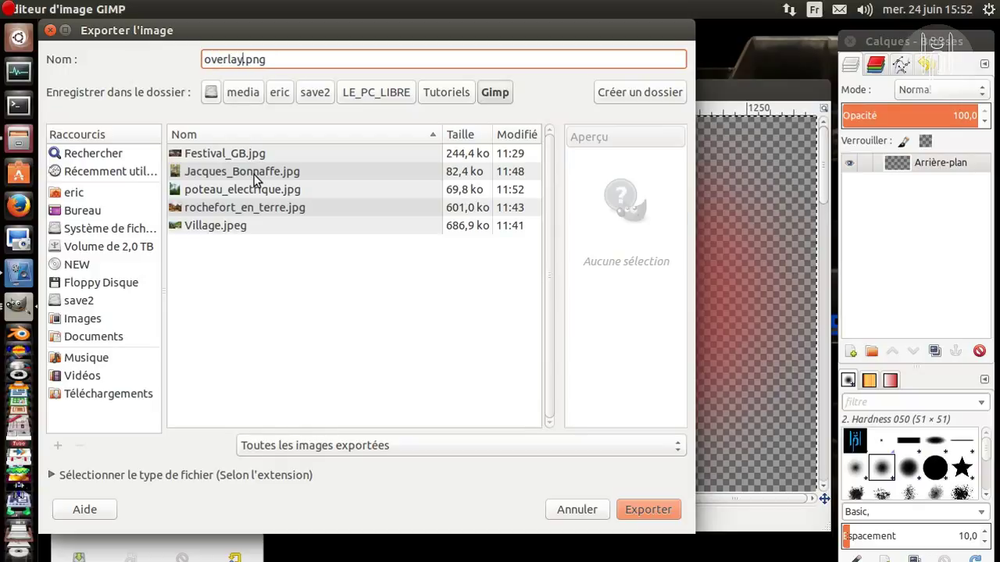
type("_lpl")
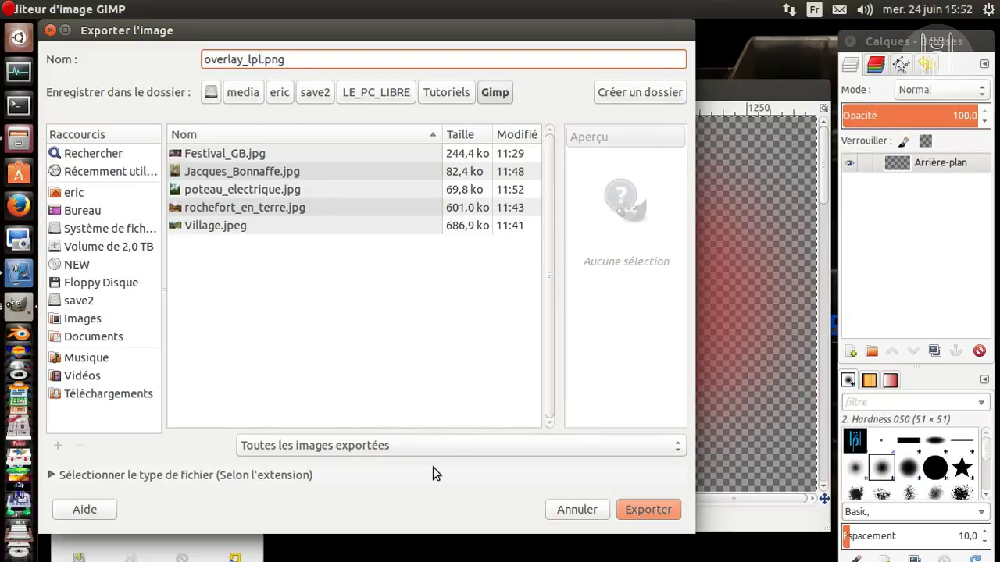
Step: Export the PNG at compression level 9 with the option to save gamma enabled
left_click(649, 509)
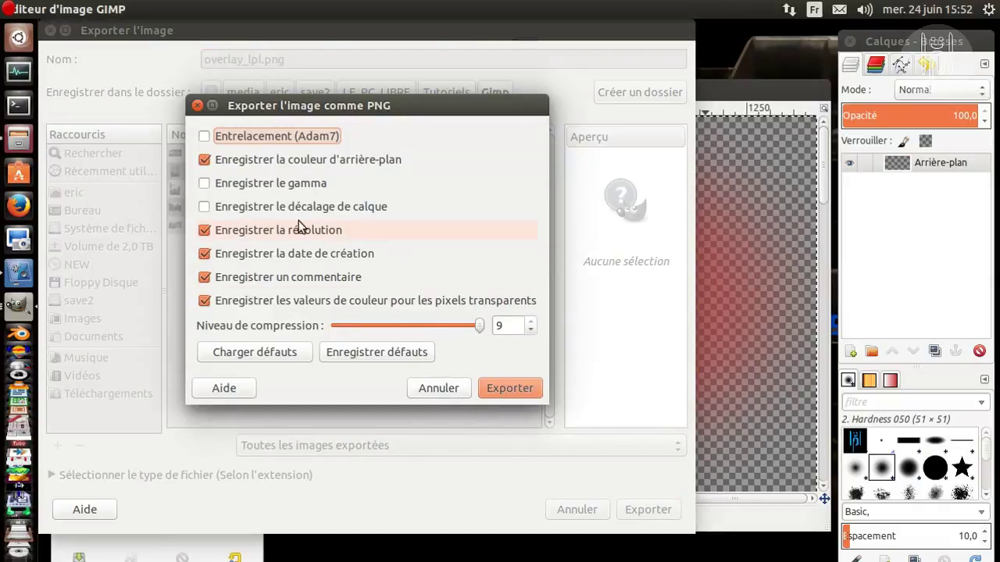
left_click(205, 188)
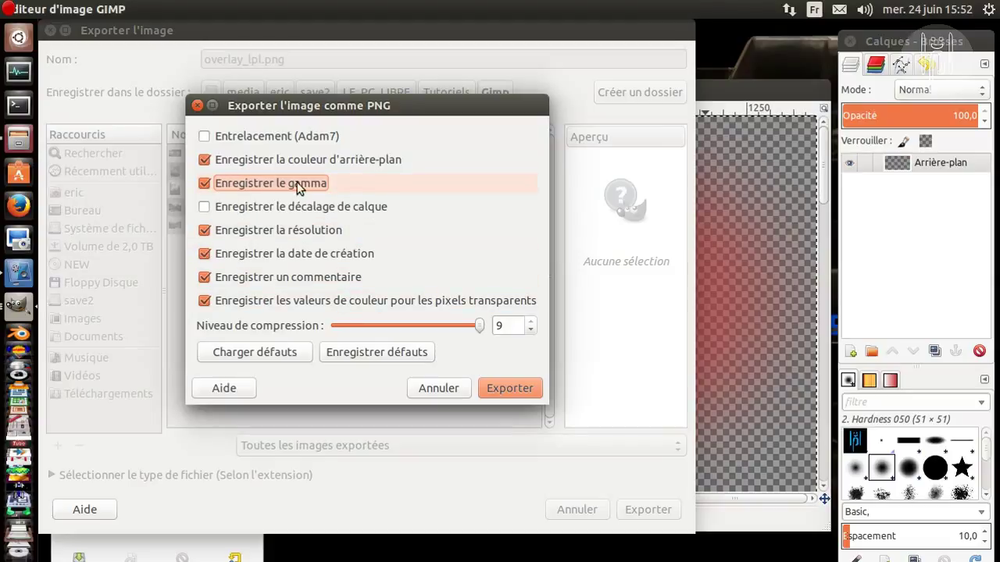
left_click(503, 388)
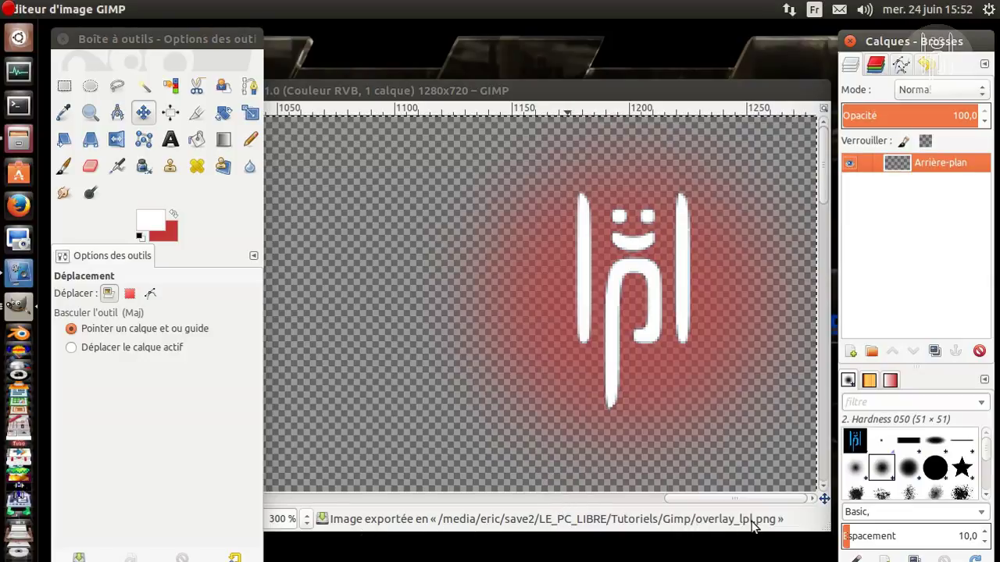
Step: Close the untitled overlay image, discarding its unsaved changes, and close the logo04 image
left_click(334, 92)
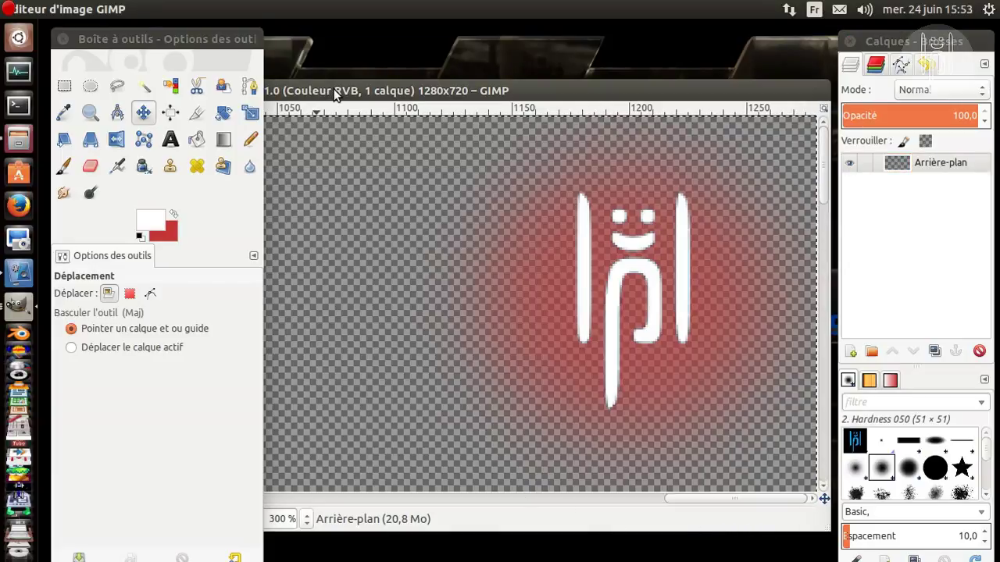
mouse_move(334, 92)
left_mouse_down()
mouse_move(478, 82)
mouse_move(452, 110)
mouse_move(457, 91)
mouse_move(484, 98)
mouse_move(316, 87)
left_mouse_up()
scroll(403, 246, "down", 1)
scroll(405, 247, "down", 1)
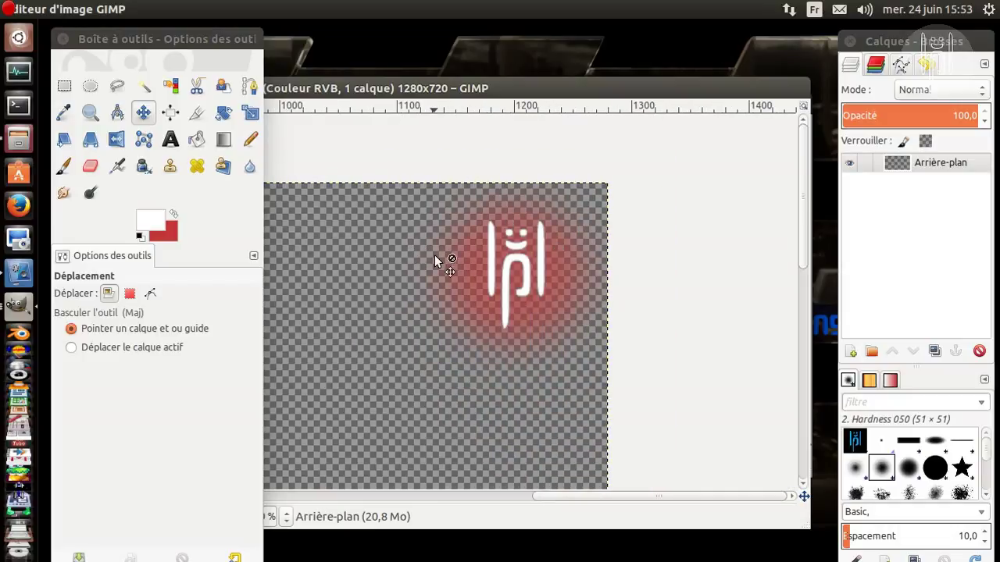
scroll(404, 255, "down", 2)
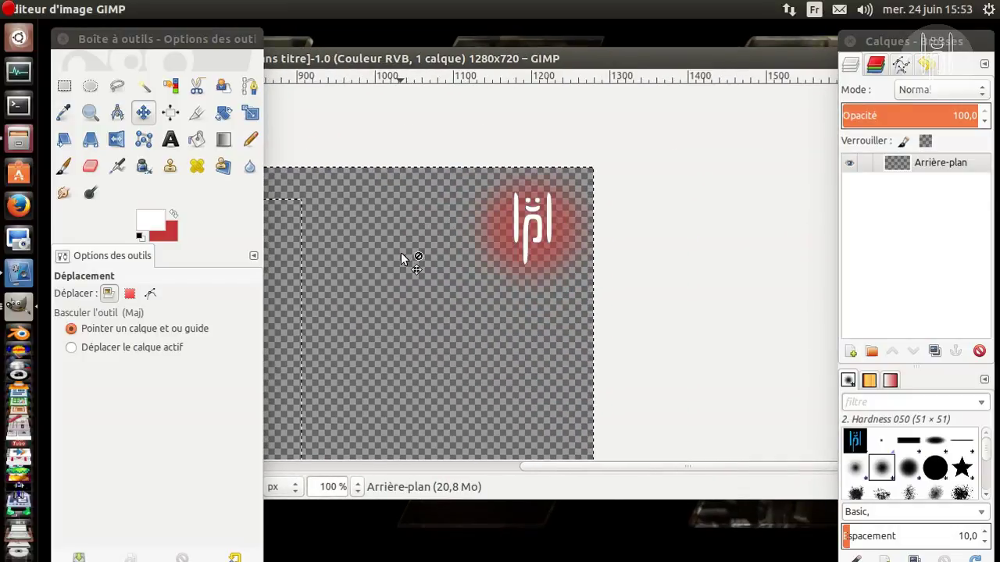
left_click_drag(471, 58, 575, 96)
left_click(285, 95)
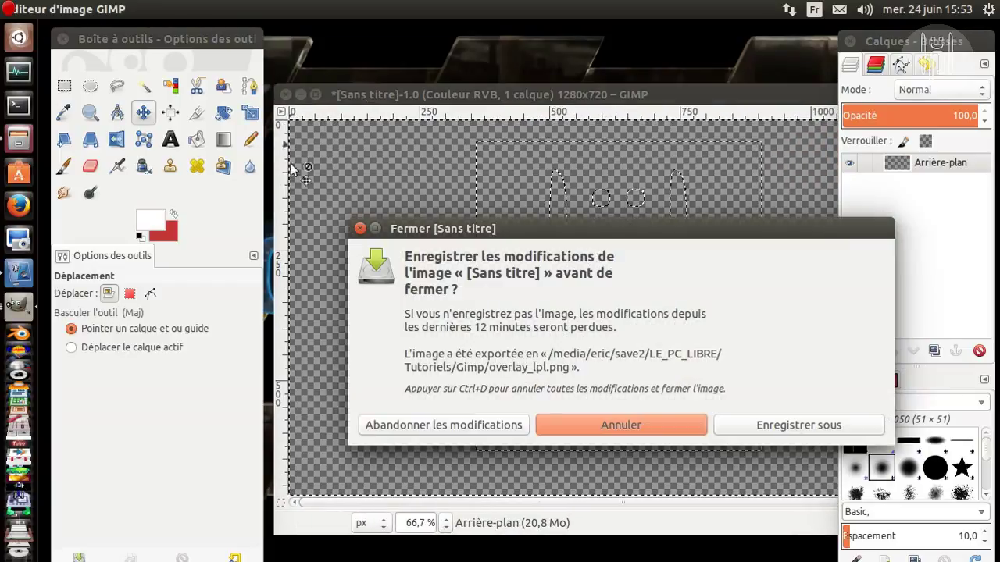
left_click(467, 428)
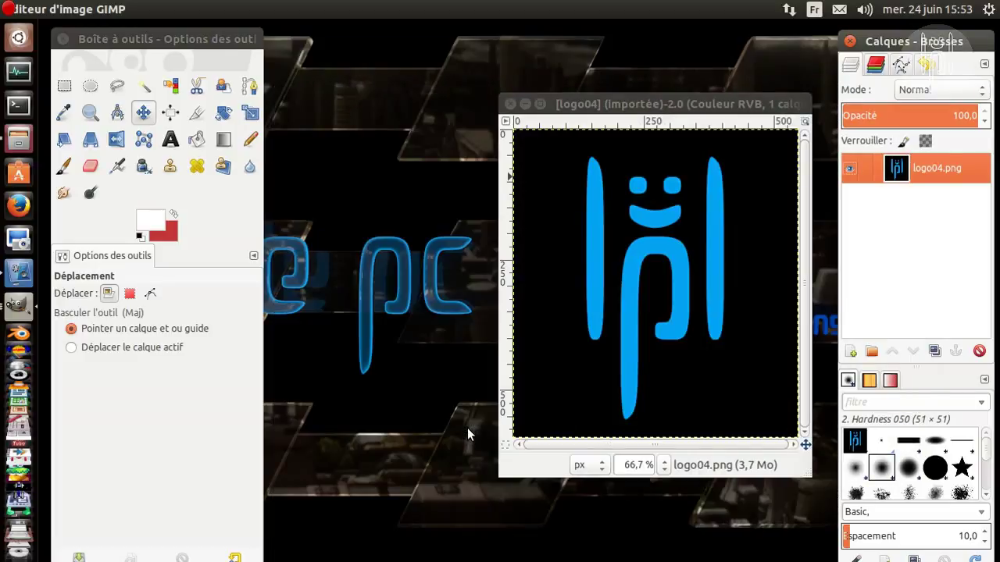
left_click(507, 104)
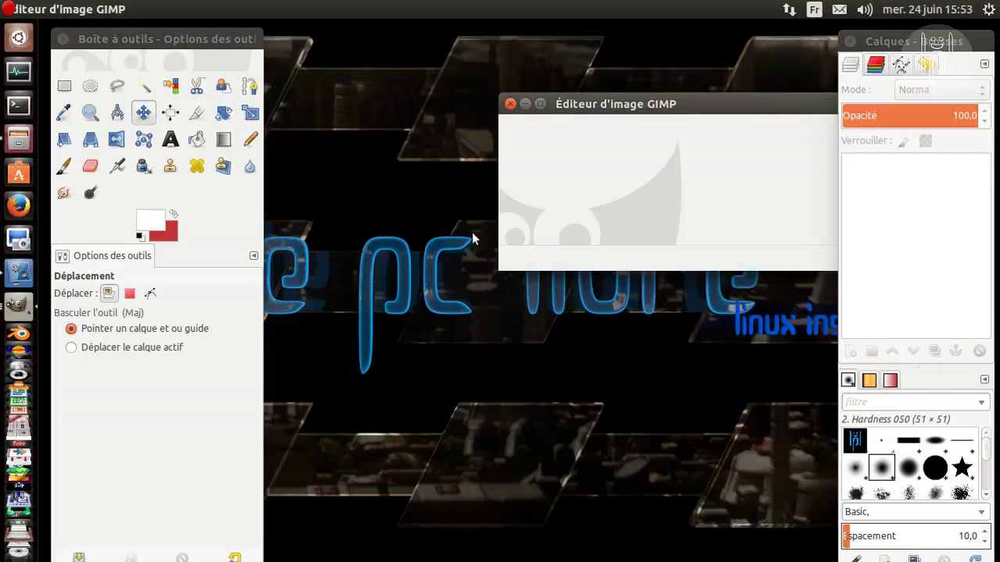
Step: Switch to the file manager and browse to the LE_PC_LIBRE/Tutoriels/Gimp folder on save2
left_click_drag(651, 102, 450, 62)
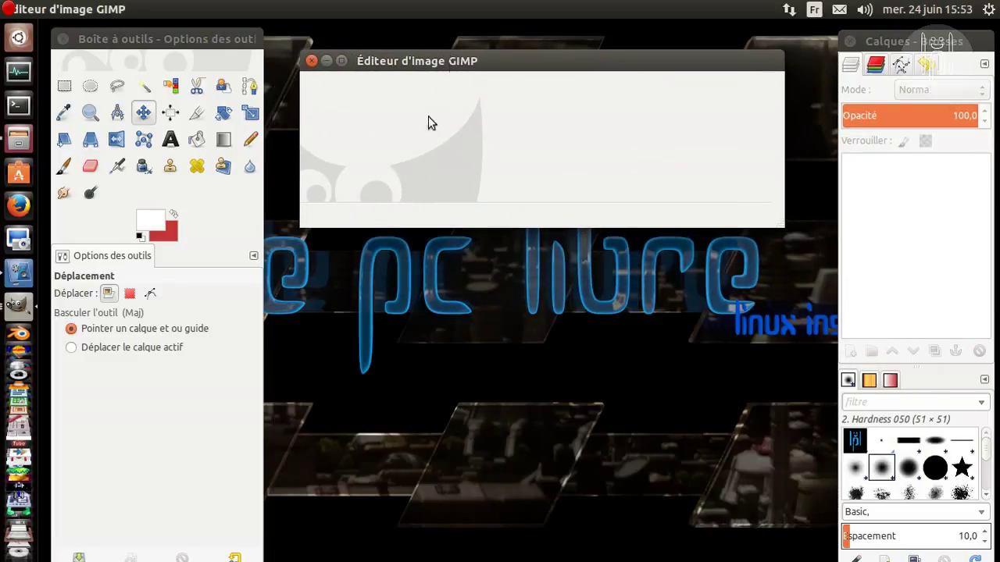
scroll(19, 500, "down", 10)
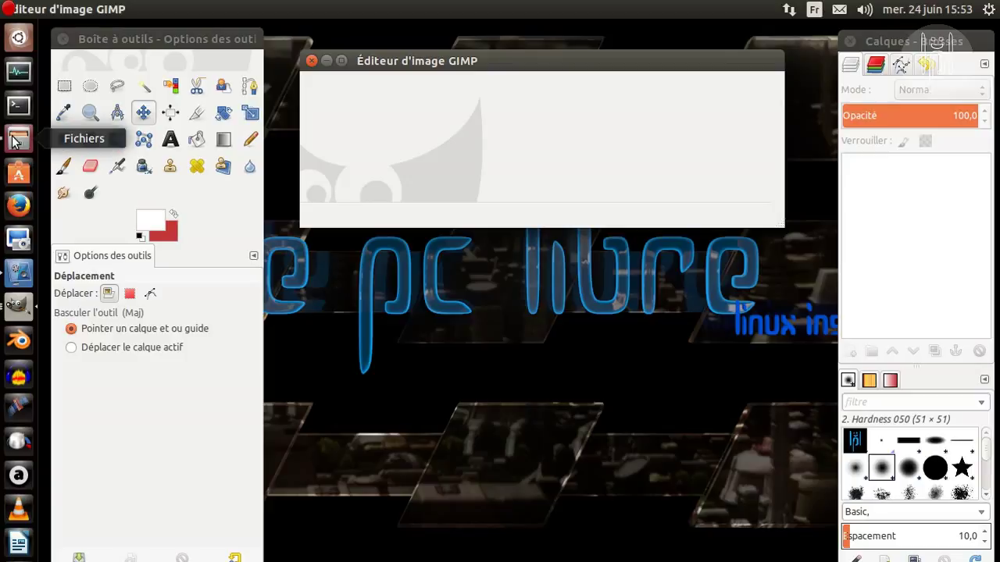
right_click(12, 138)
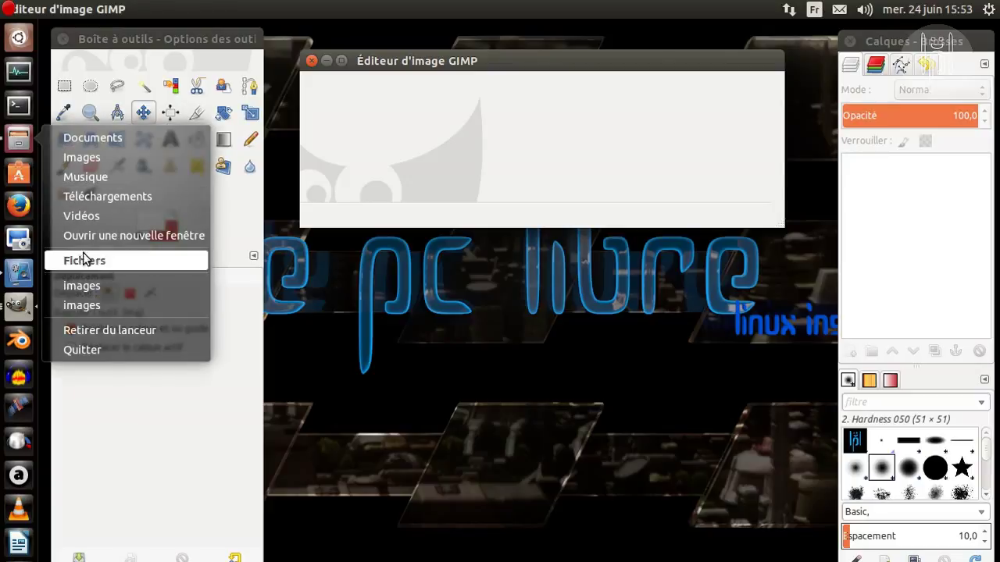
left_click(104, 306)
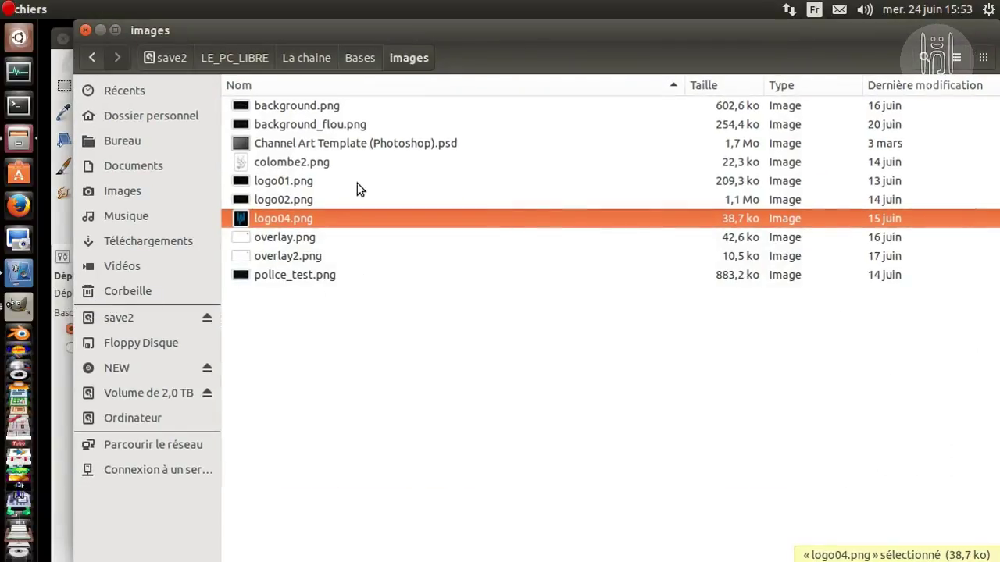
left_click(239, 60)
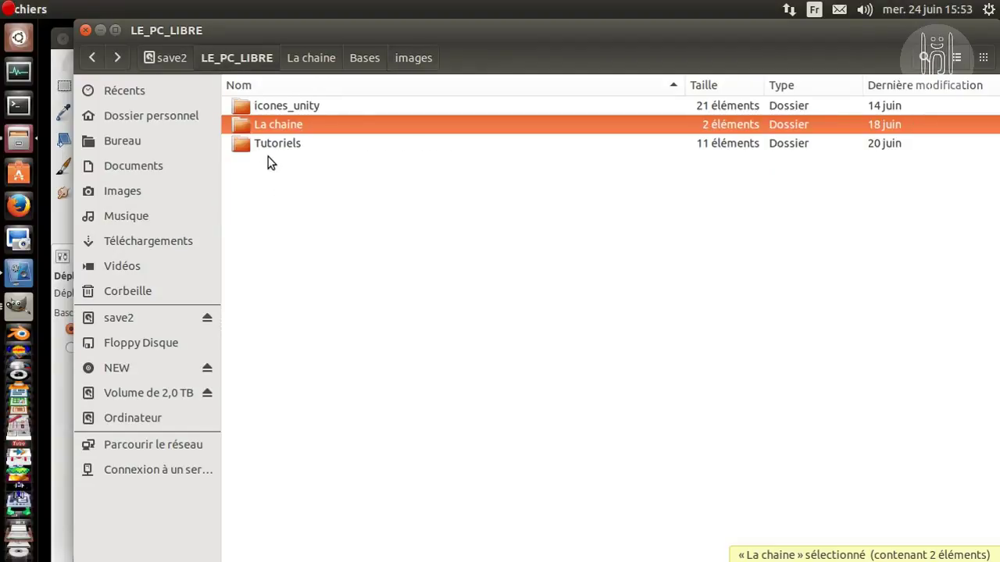
double_click(265, 147)
double_click(275, 163)
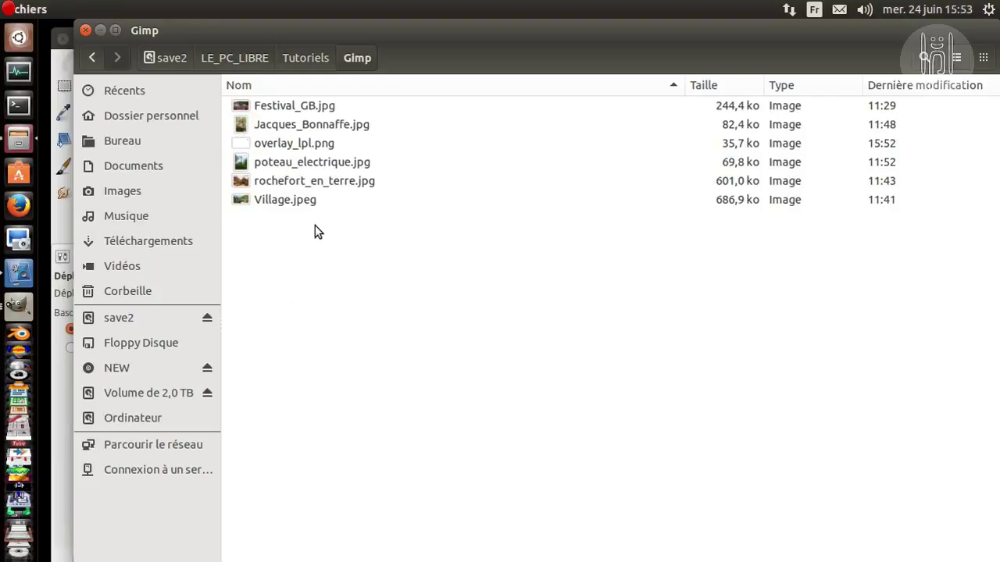
Step: Open Village.jpeg and overlay_lpl.png from the Gimp folder in GIMP, and minimize the file manager
left_click(279, 201)
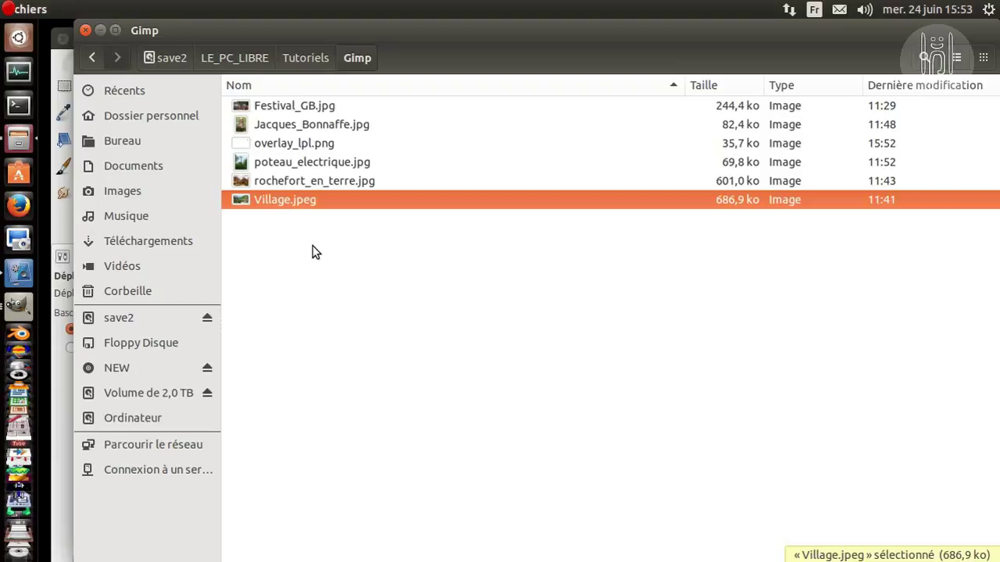
right_click(261, 202)
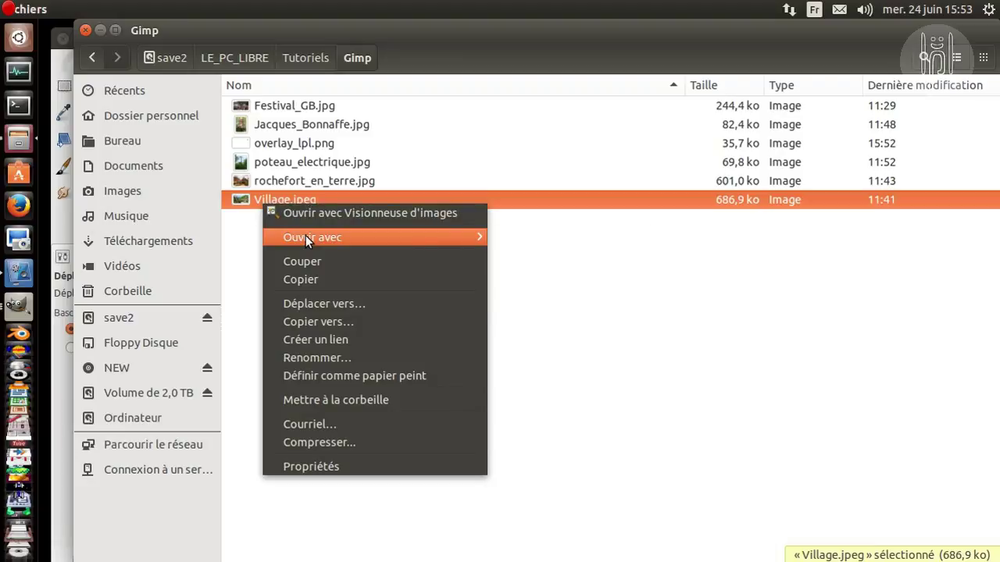
mouse_move(430, 229)
left_click(512, 238)
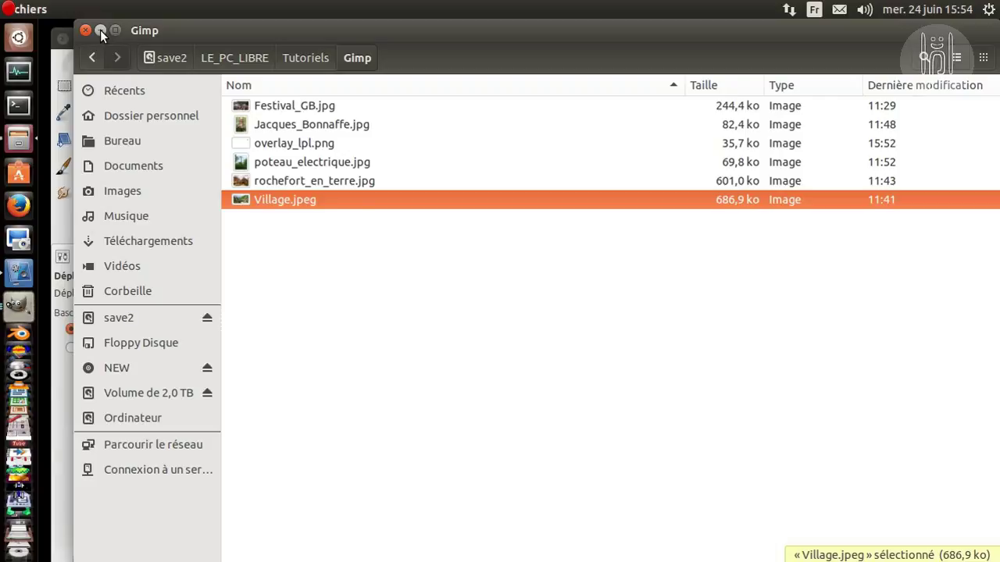
right_click(268, 144)
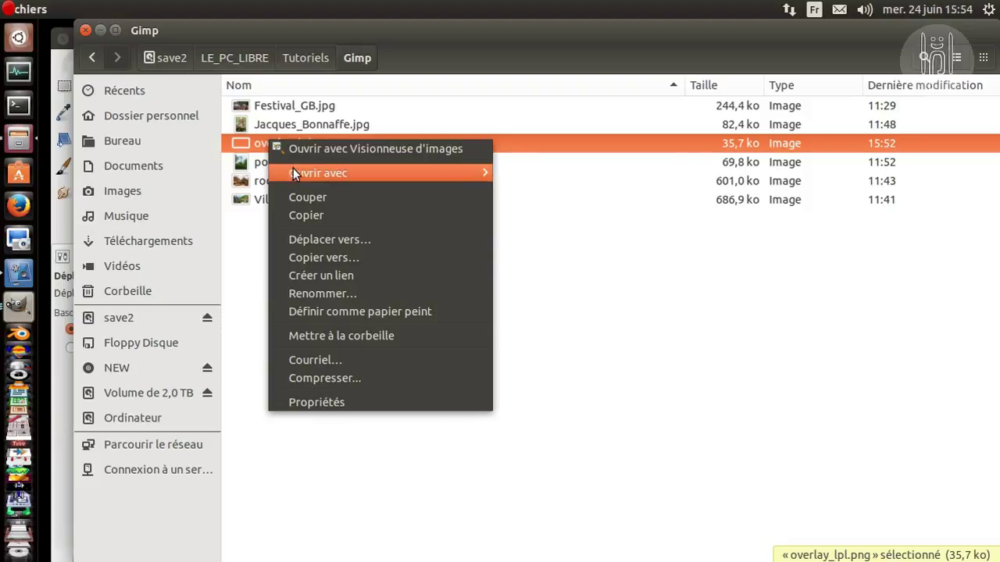
mouse_move(347, 172)
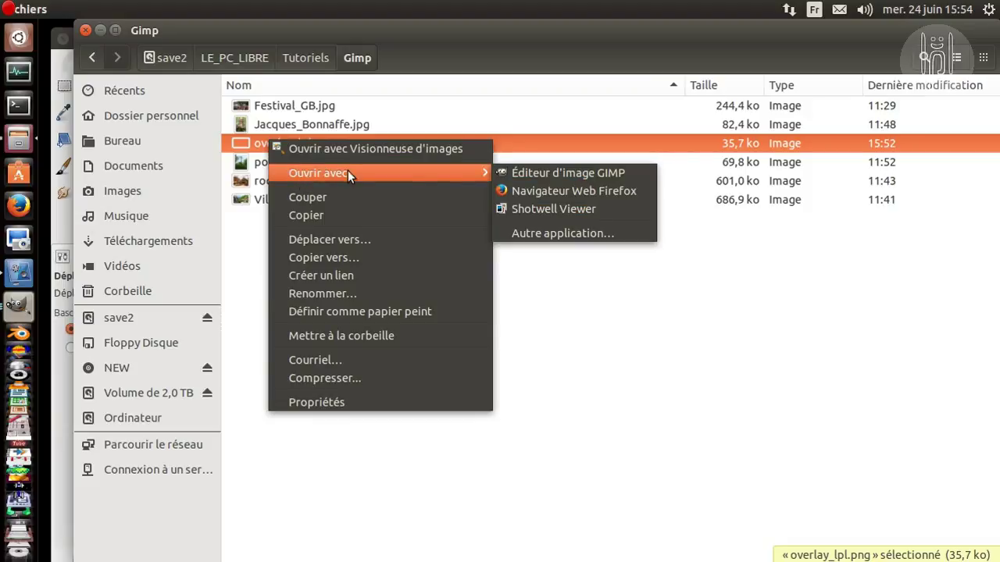
left_click(540, 175)
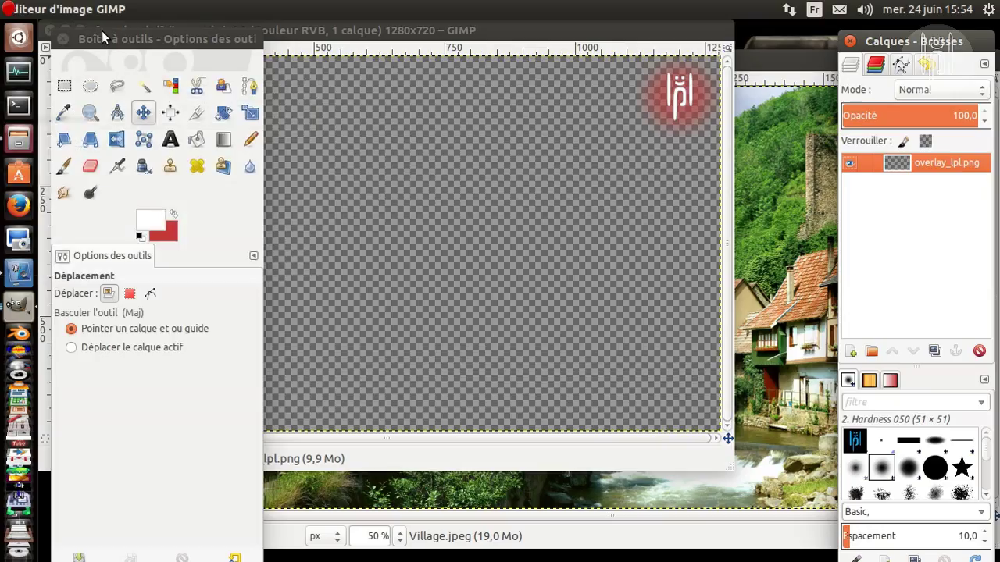
left_click(100, 31)
Step: Compare the pixel dimensions of the Village photo and the overlay_lpl image
left_click(756, 68)
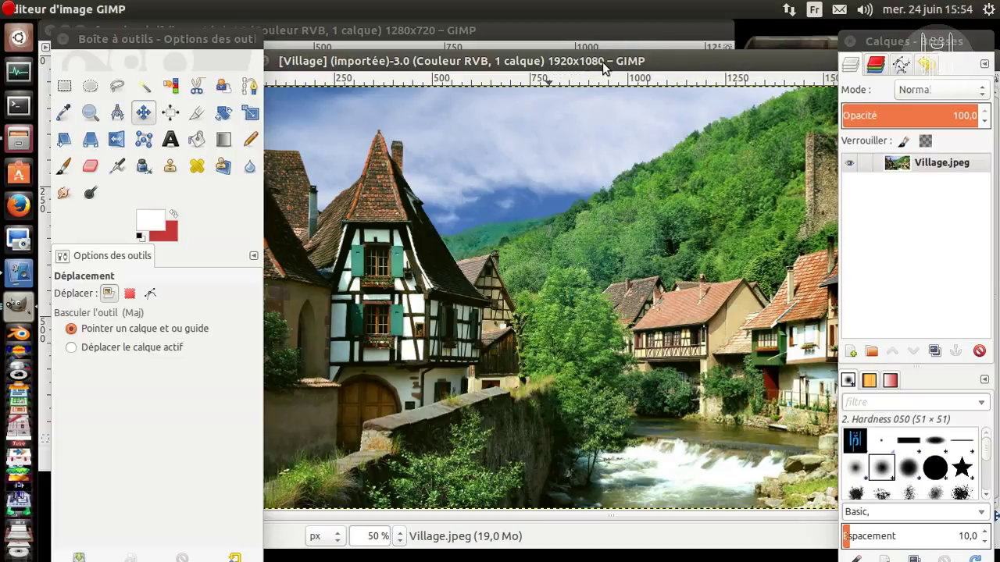
left_click(531, 29)
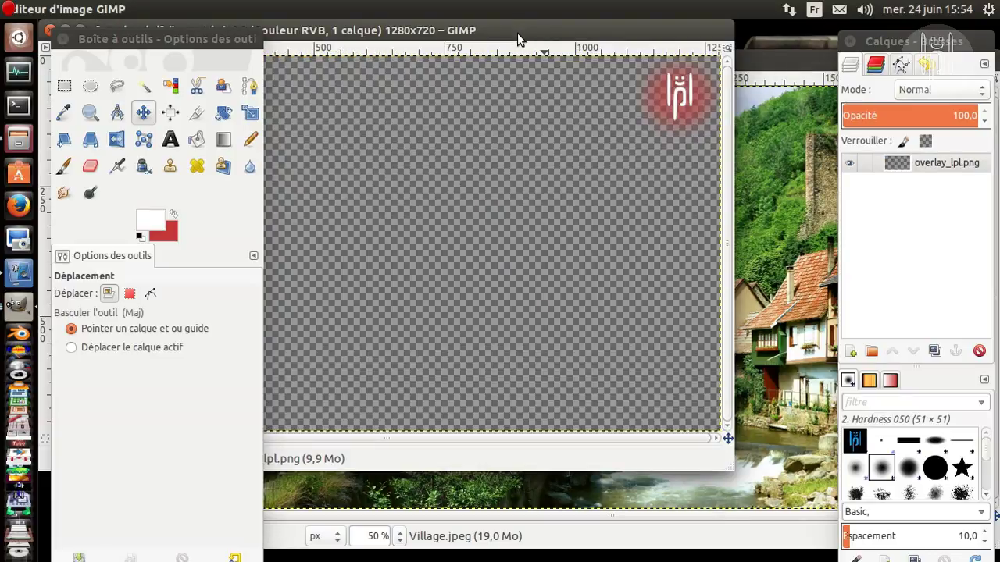
left_click(754, 69)
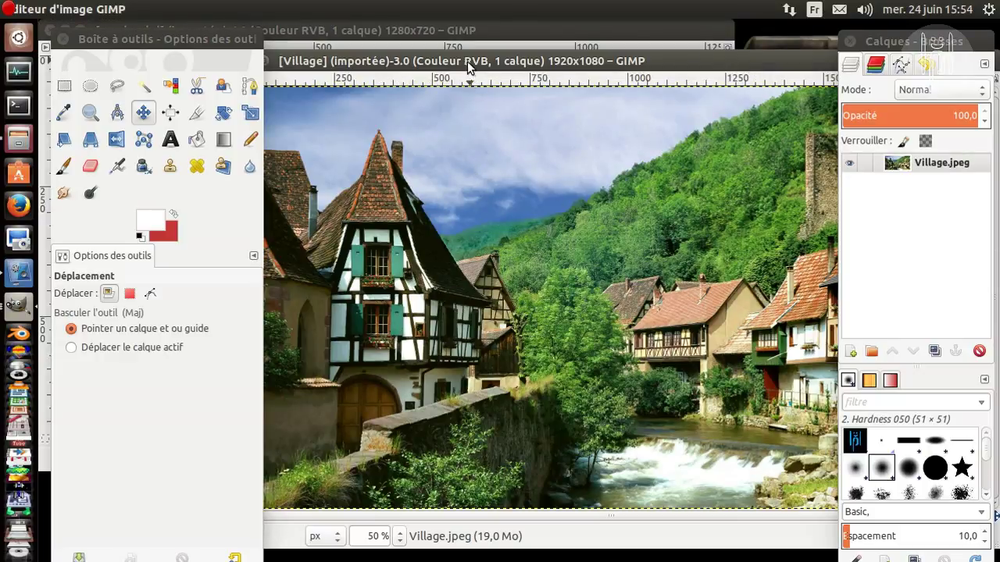
left_click_drag(469, 62, 443, 78)
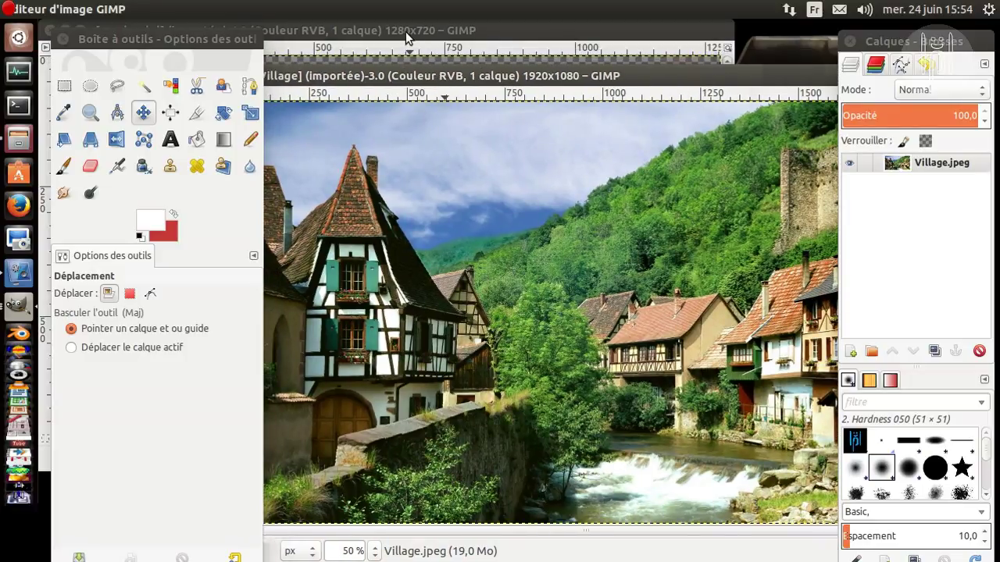
left_click(405, 31)
Step: Scale the Village image to 1280 × 720 pixels
left_click(748, 77)
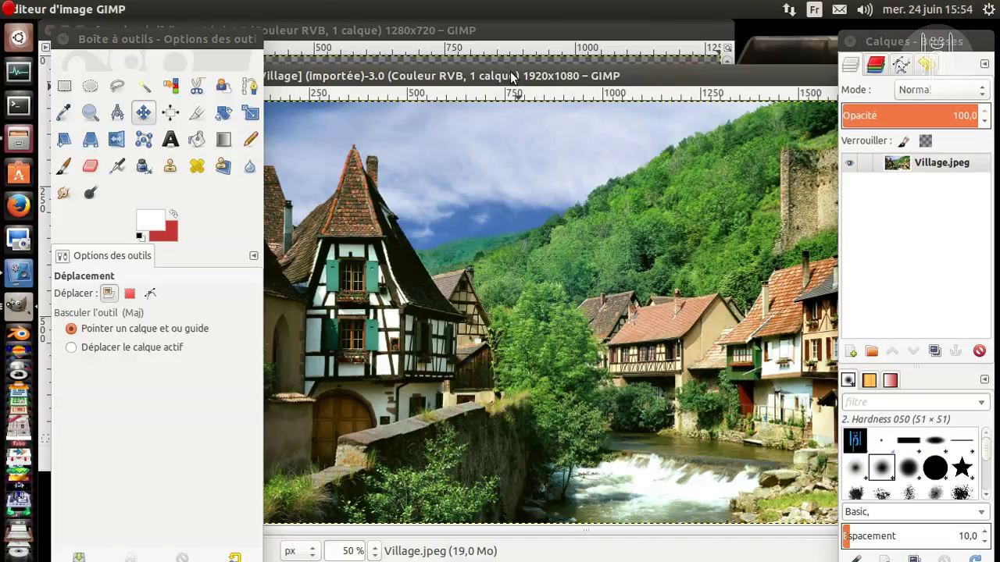
mouse_move(224, 7)
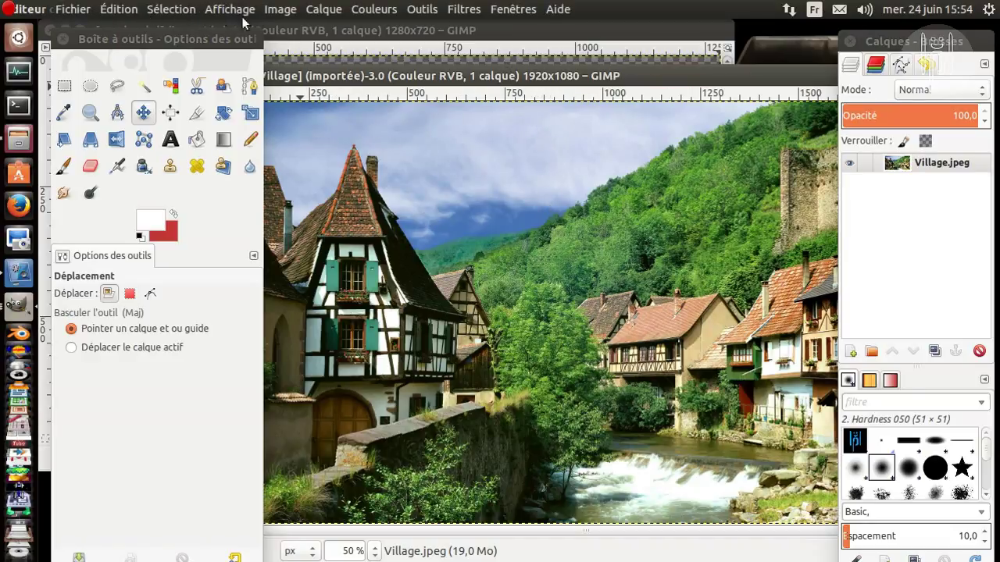
left_click(275, 11)
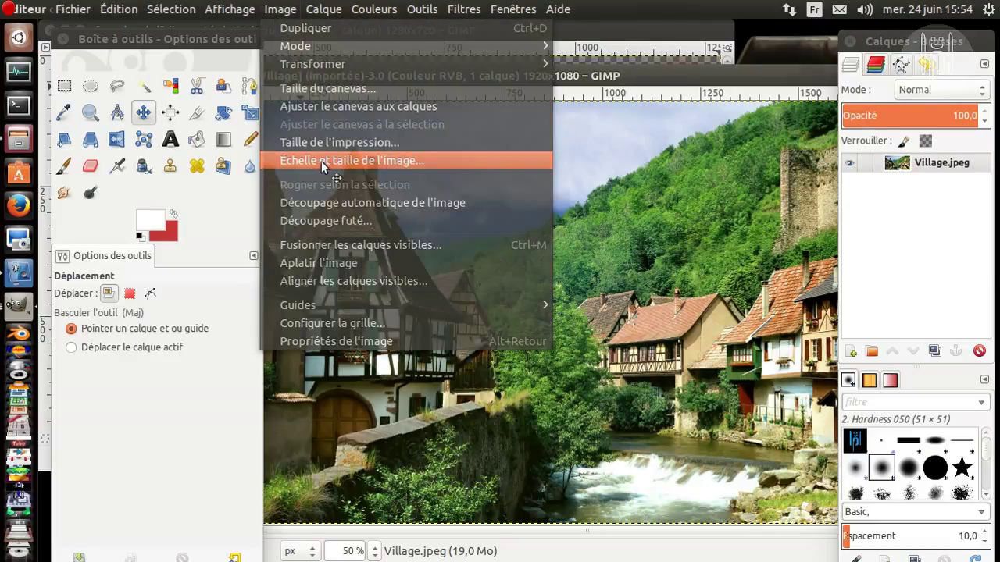
left_click(321, 161)
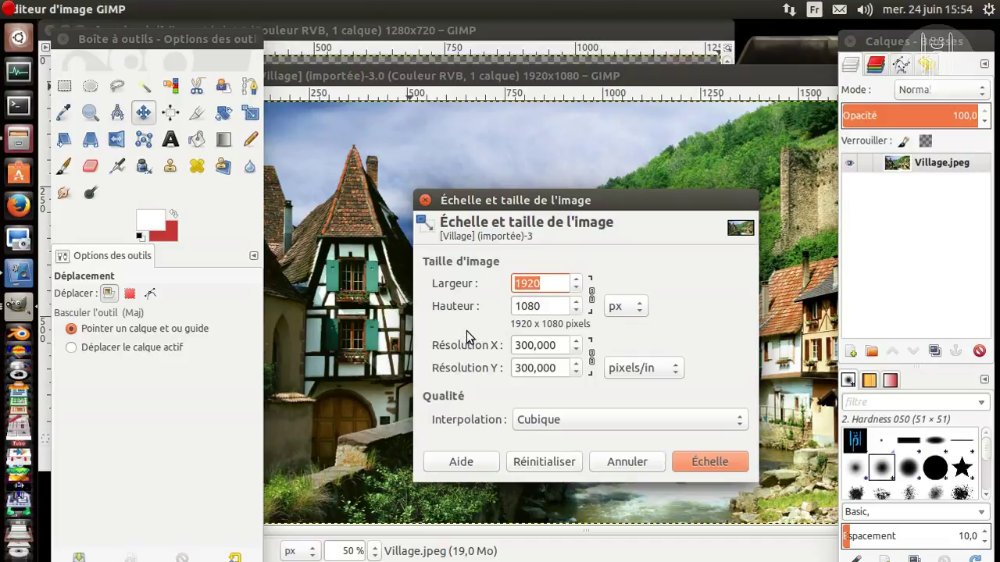
type("1280")
left_click(534, 306)
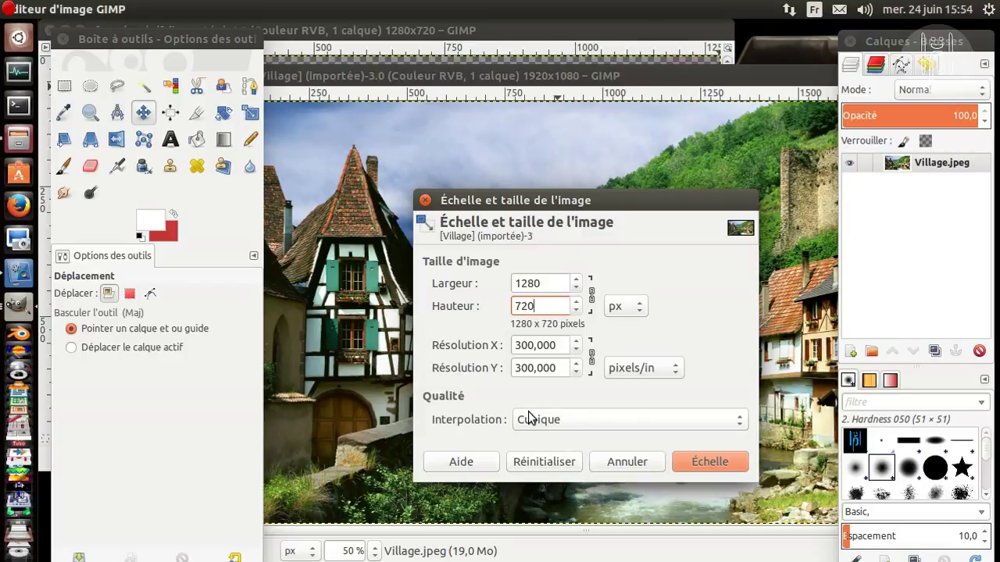
left_click(709, 464)
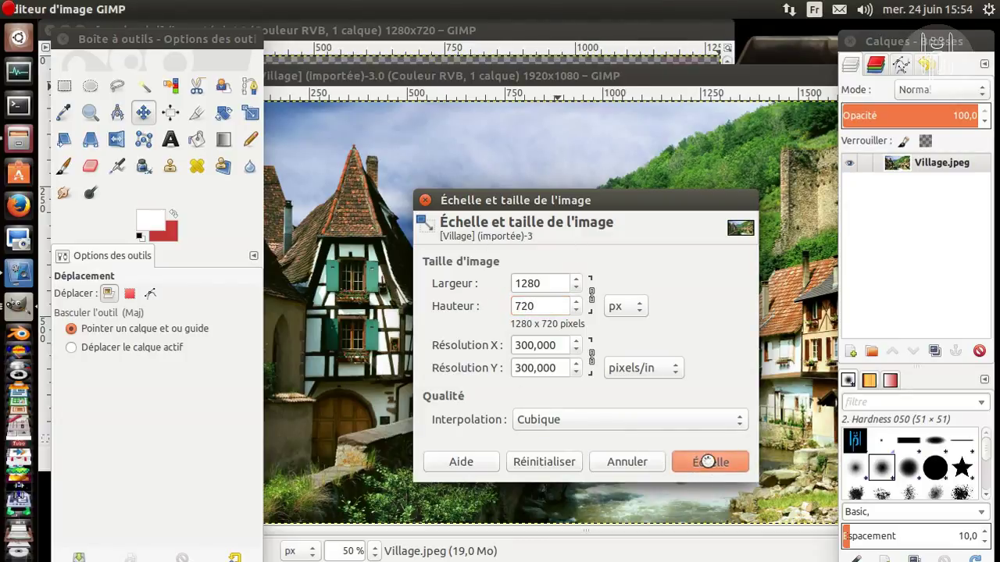
Step: Copy the overlay_lpl image, paste it onto the Village photo and anchor the floating selection
left_click_drag(591, 78, 543, 89)
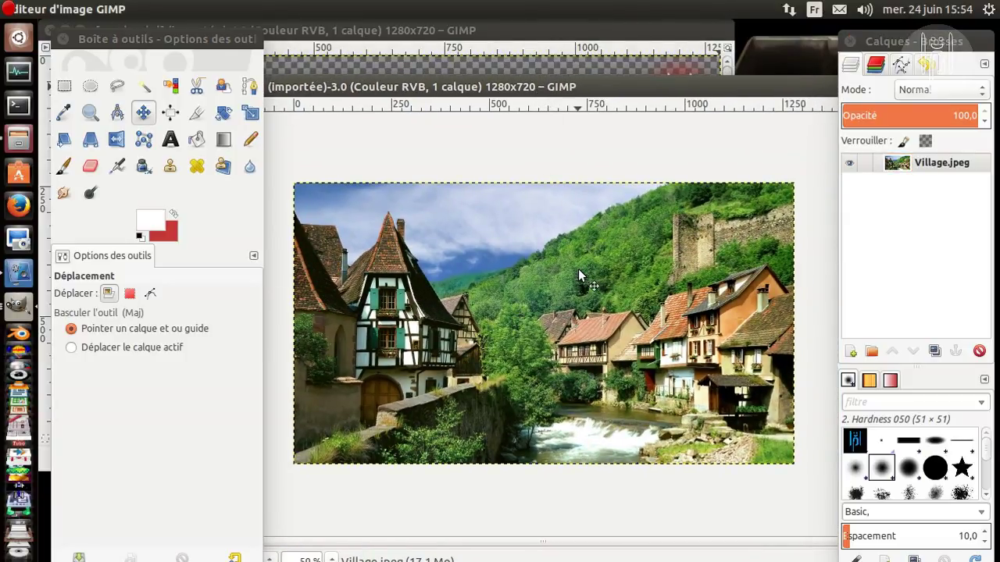
left_click_drag(440, 27, 535, 67)
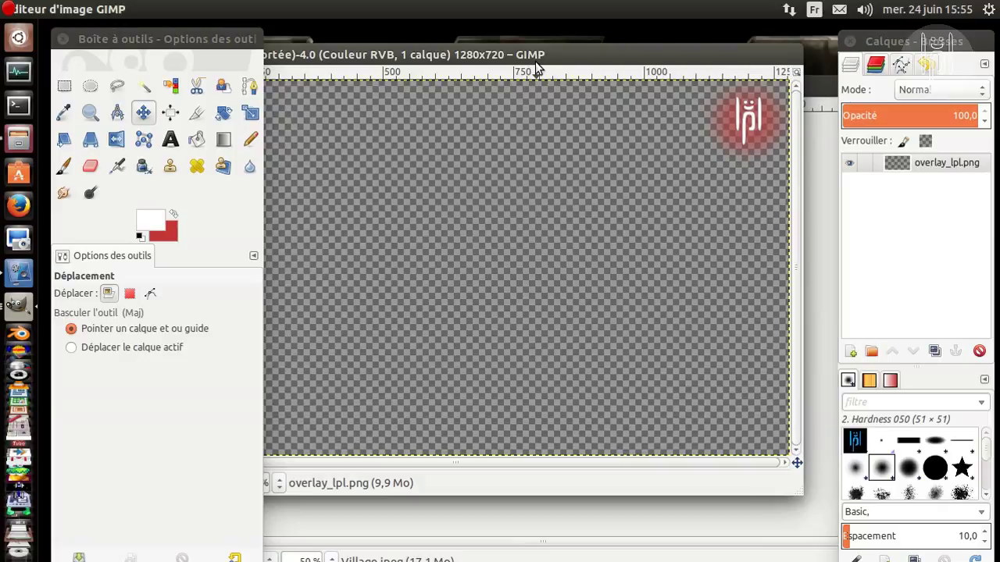
key("ctrl+c")
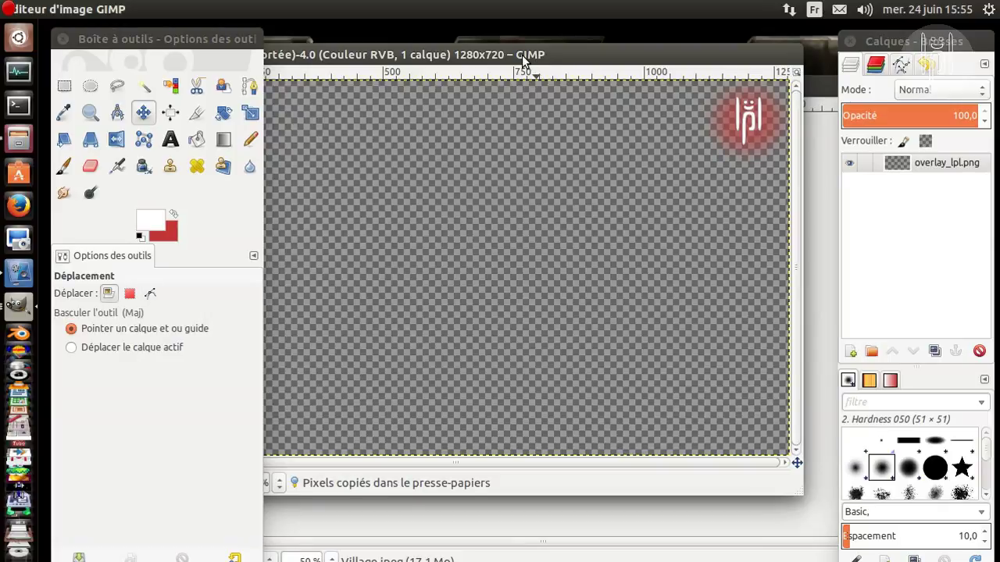
left_click(556, 519)
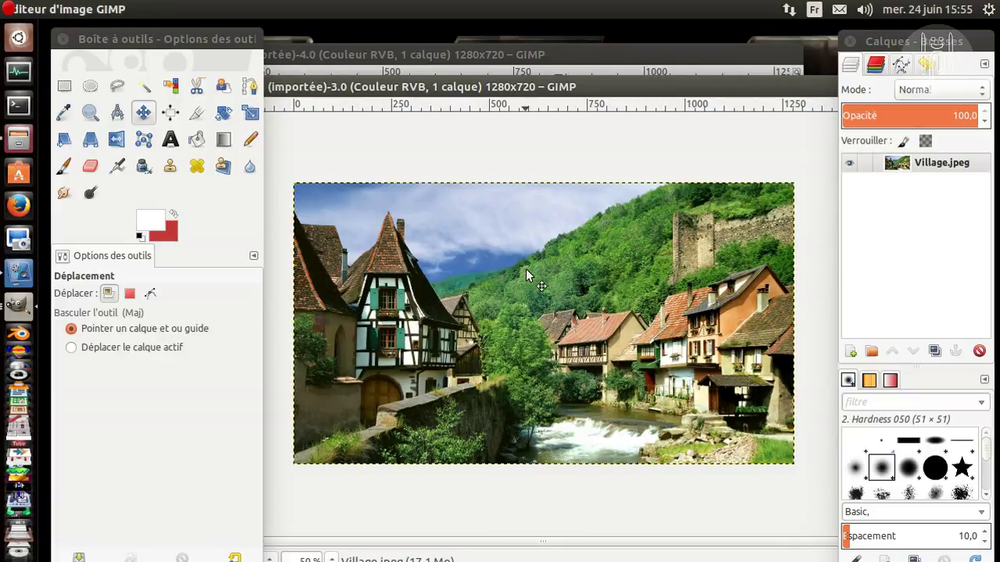
key("ctrl+v")
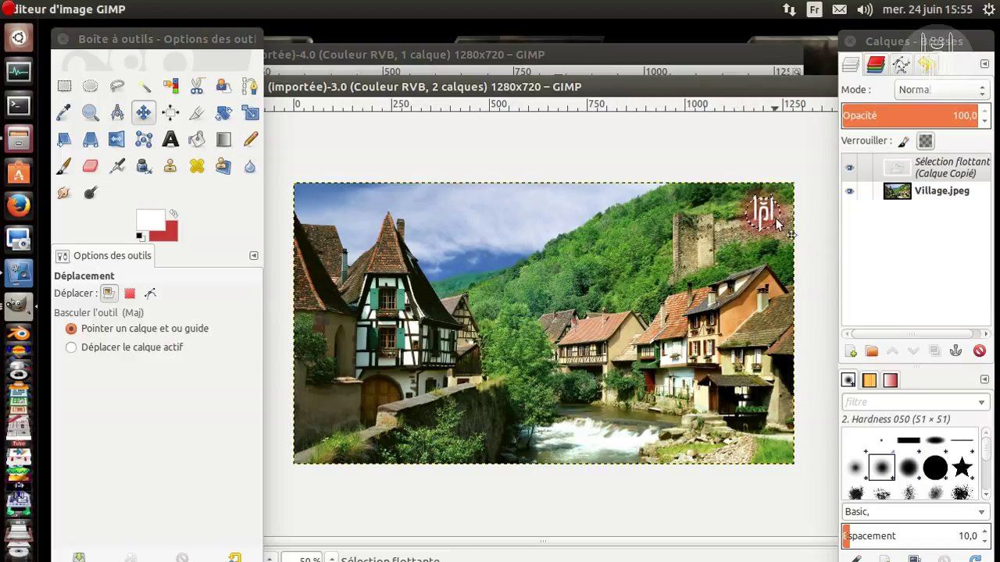
left_click(506, 209)
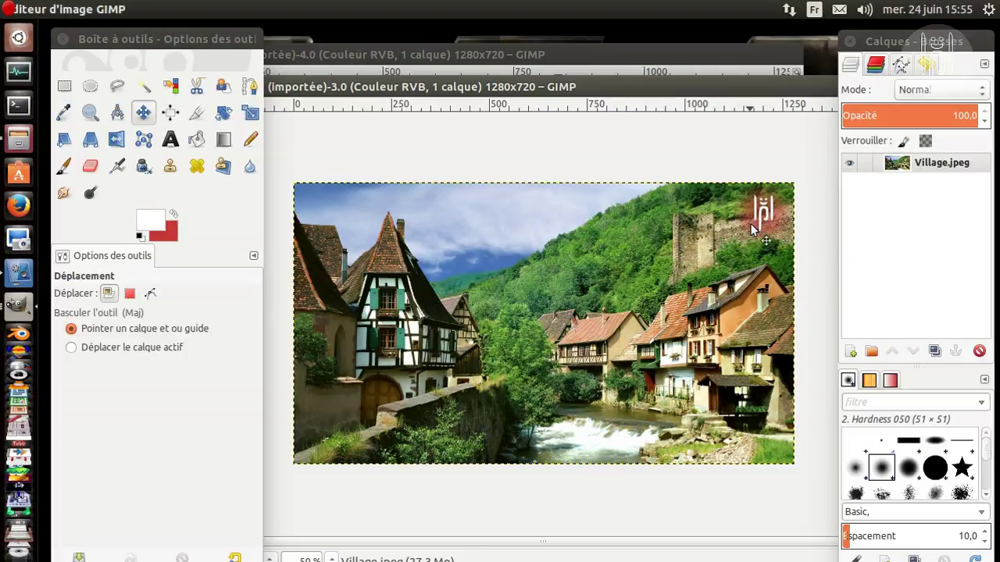
Step: Examine the white logo and its blurred red circle on the Village photo, both close up and within the whole picture
key("plus")
left_click_drag(716, 282, 606, 339)
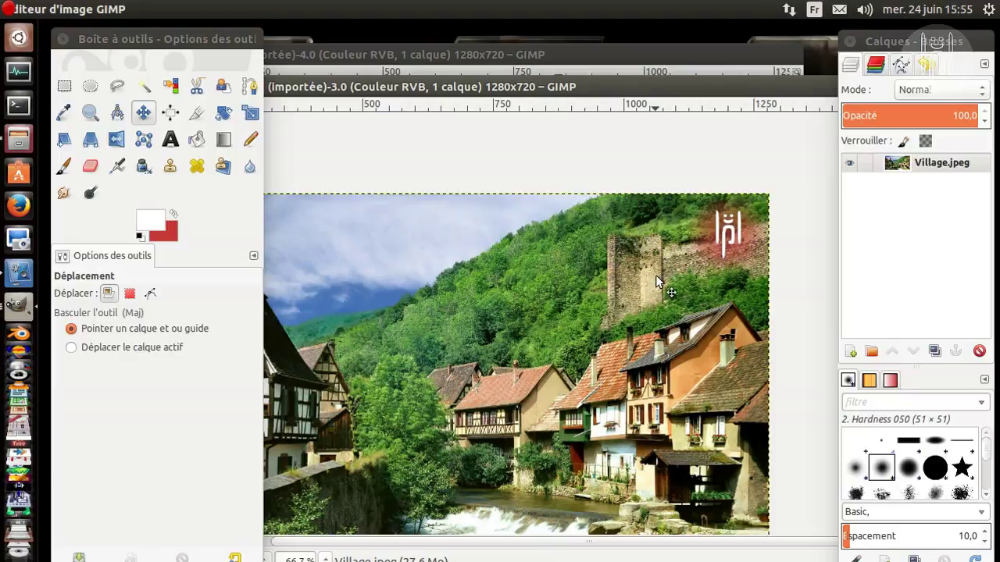
left_click_drag(656, 281, 553, 317)
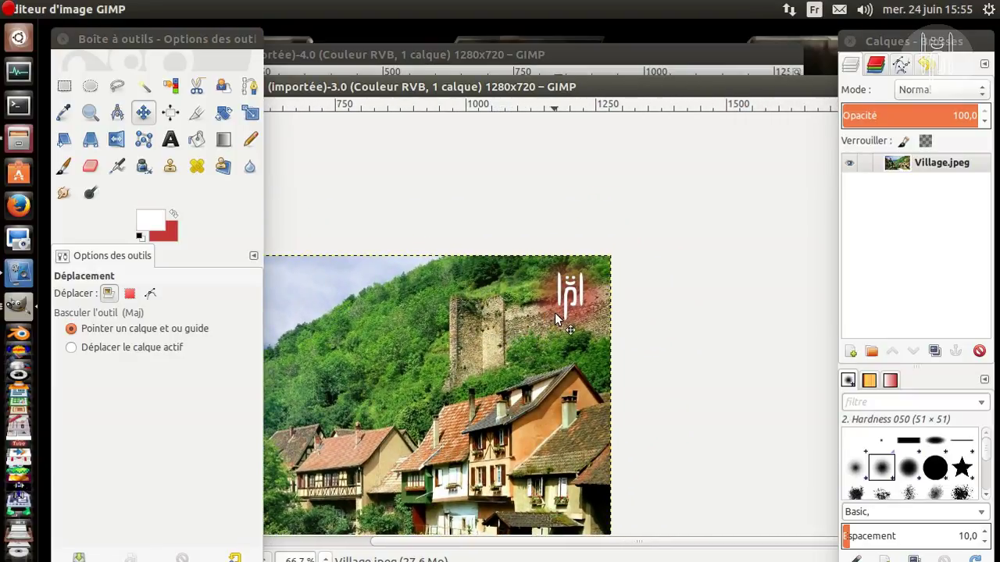
key("plus")
key("plus")
key("plus")
key("plus")
key("plus")
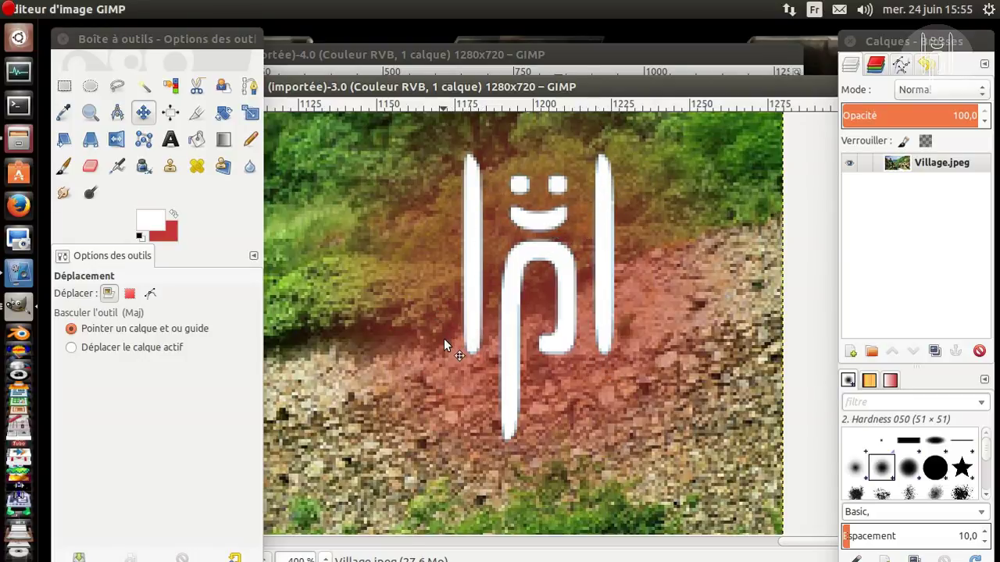
scroll(444, 339, "down", 3)
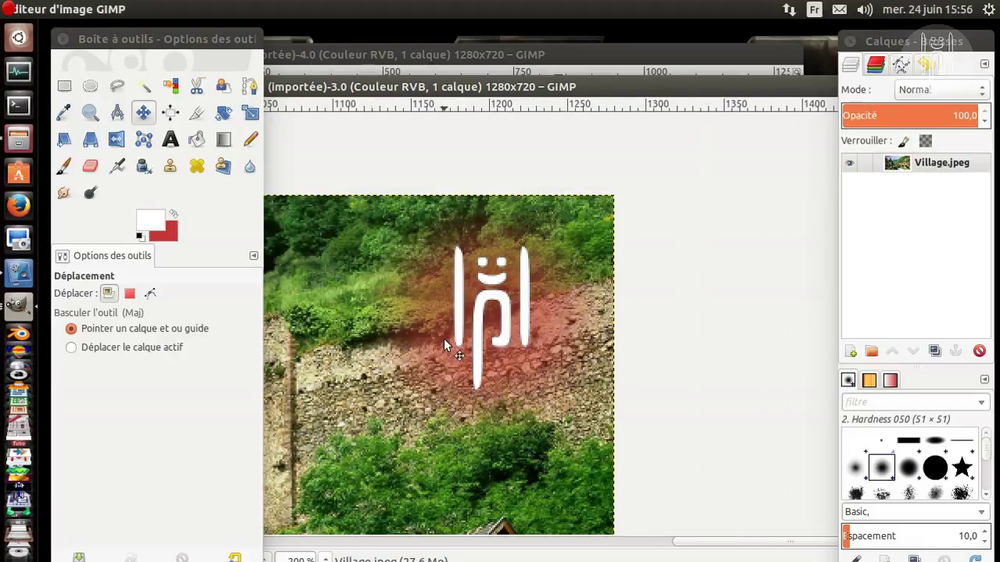
left_click_drag(418, 86, 521, 31)
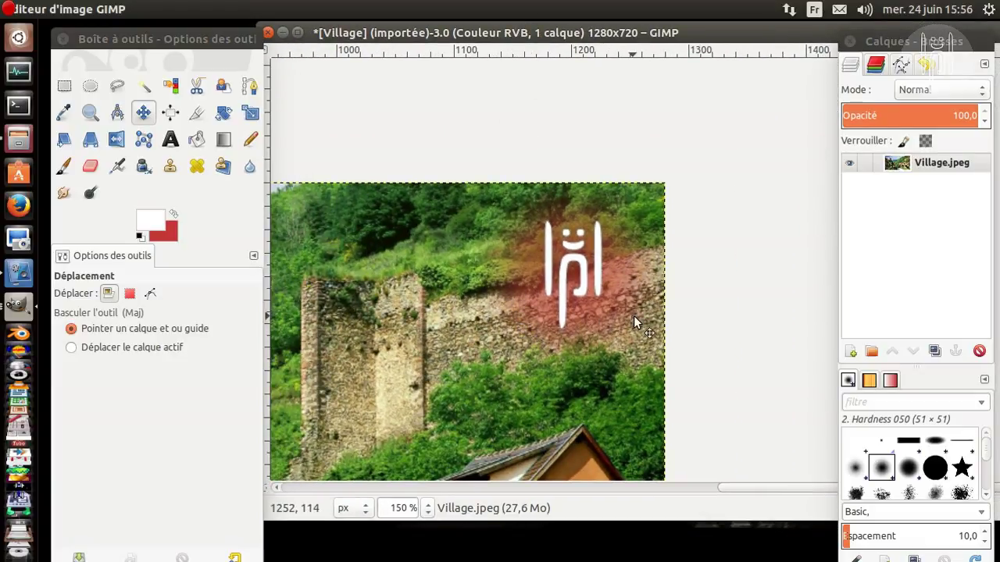
scroll(509, 344, "down", 2)
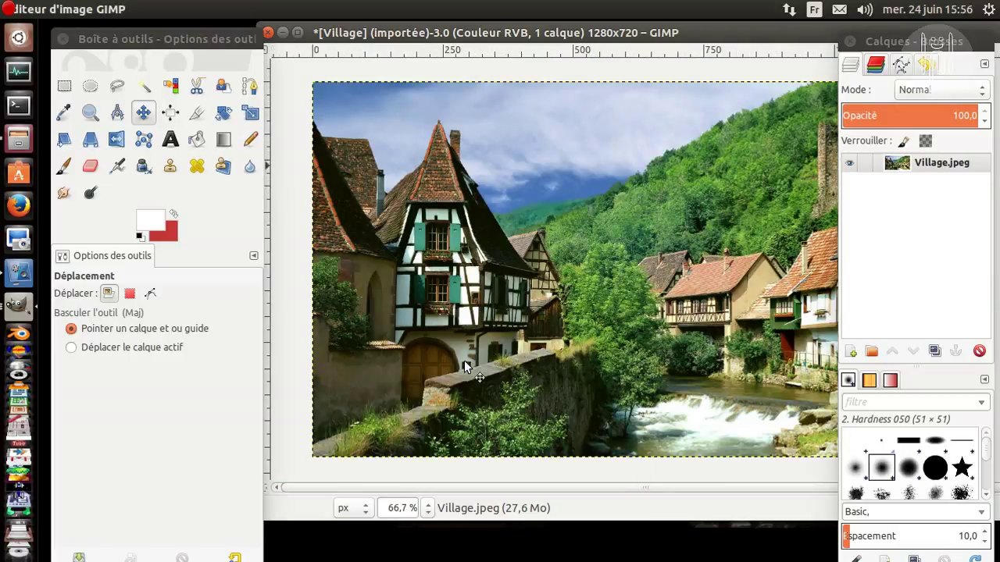
left_click_drag(632, 34, 475, 53)
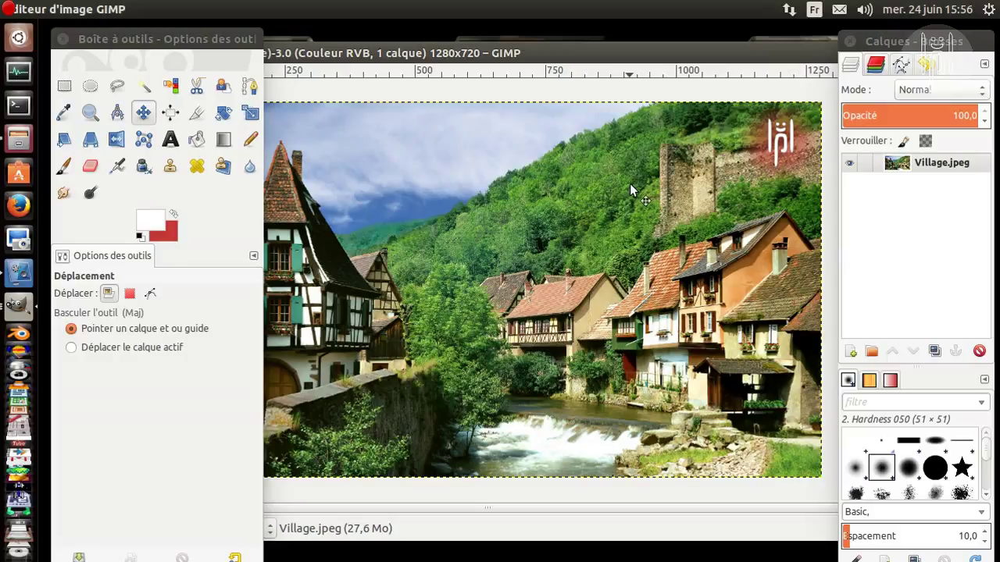
left_click_drag(529, 52, 477, 70)
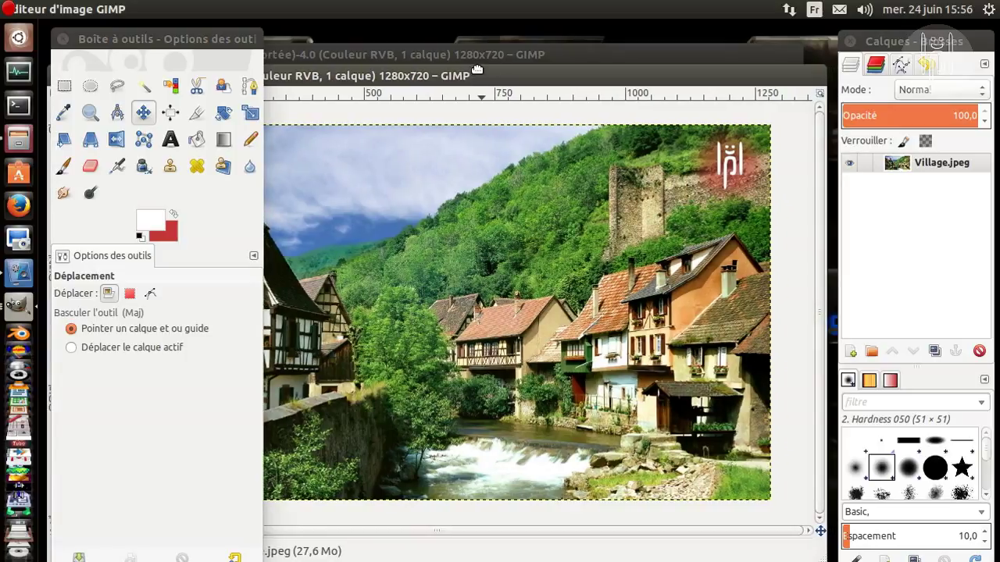